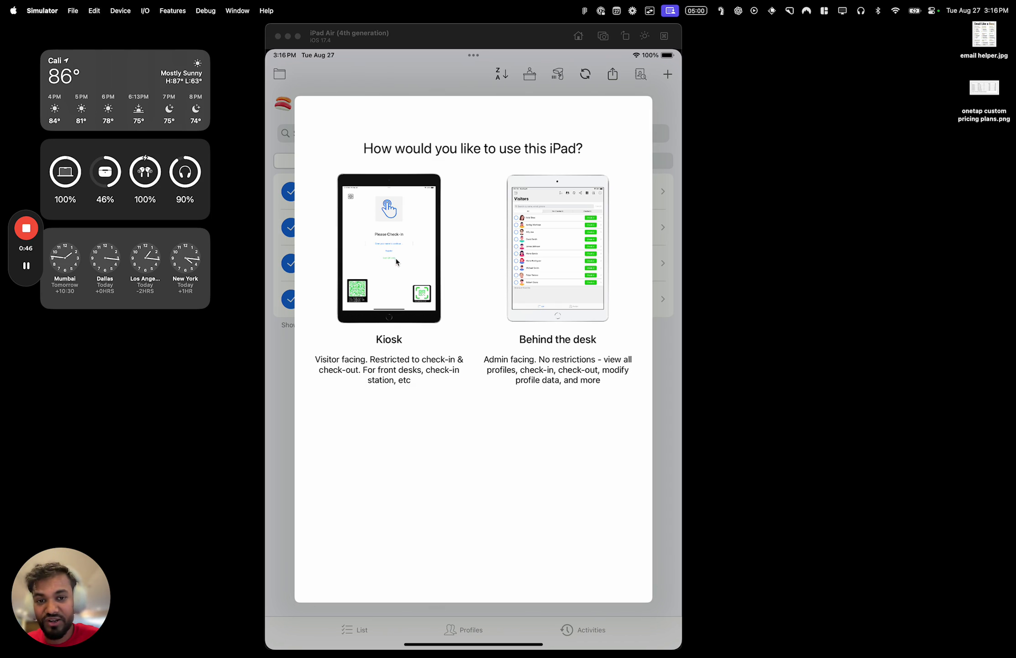
Leave the Kiosk vs Behind-the-desk chooser and switch over to Chrome
key(ctrl+Left)
Search Google for 'onetap app' in a new tab and open the OneTap Check-In App Store listing
key(super+t)
text(o)
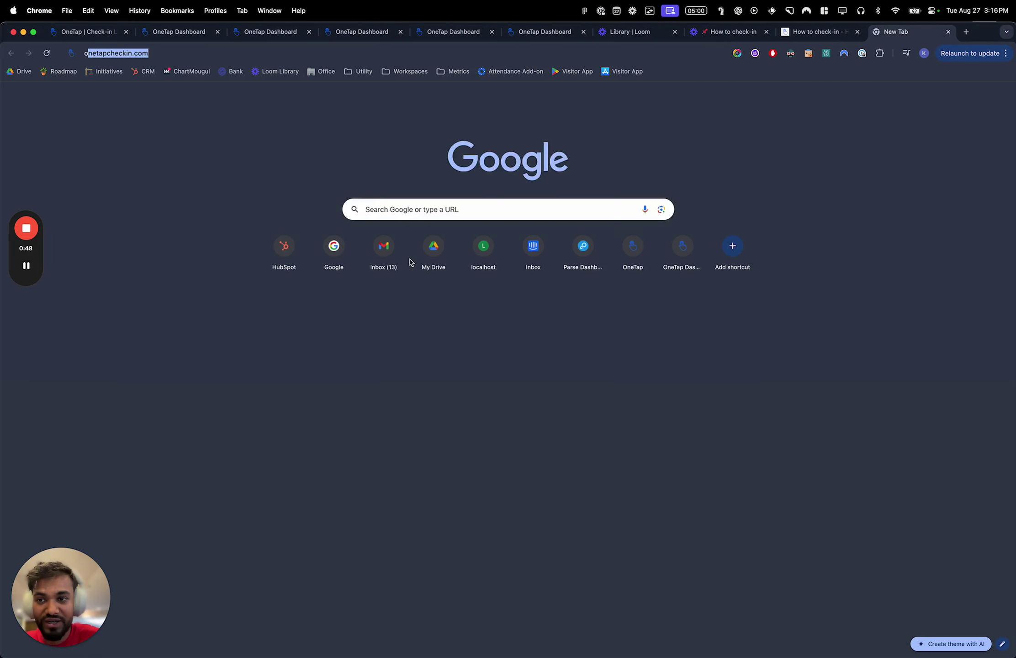
text(netap app)
key(Return)
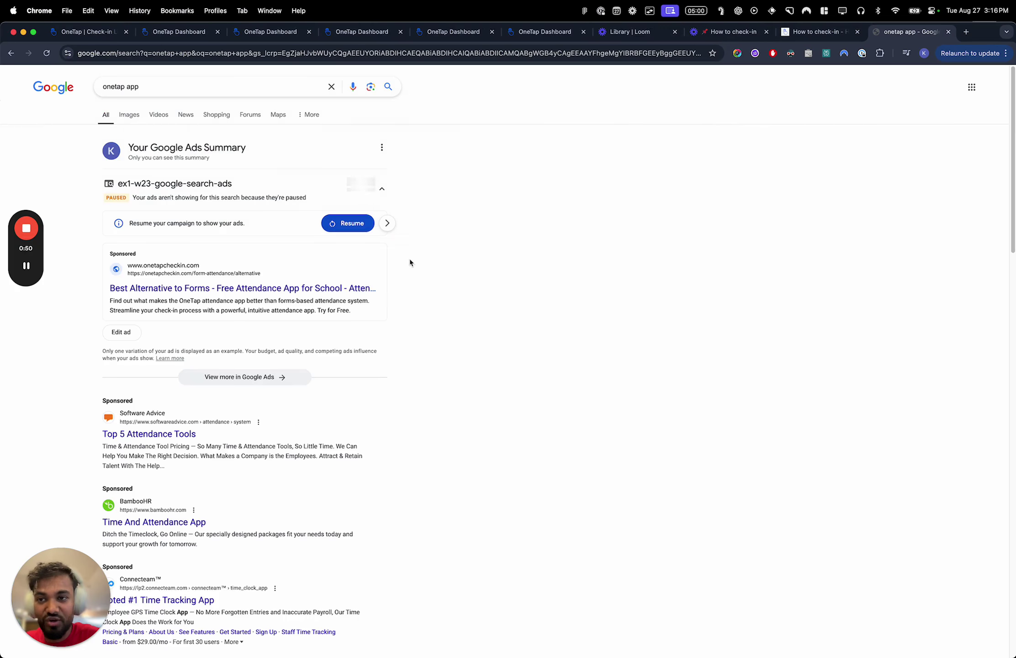
scroll(206, 319, down, 5)
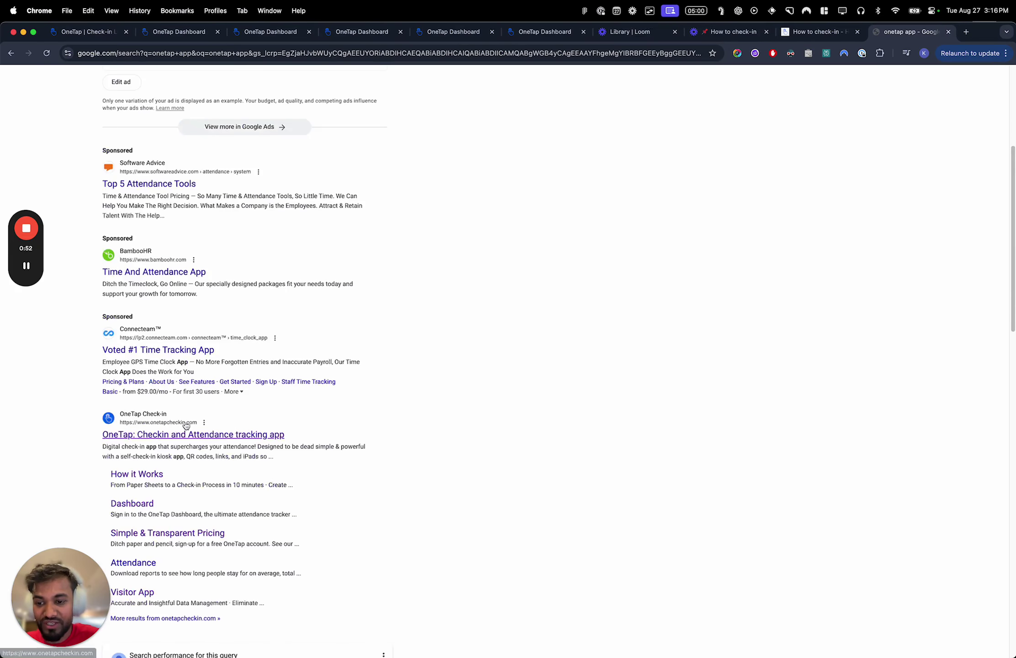
scroll(186, 425, down, 10)
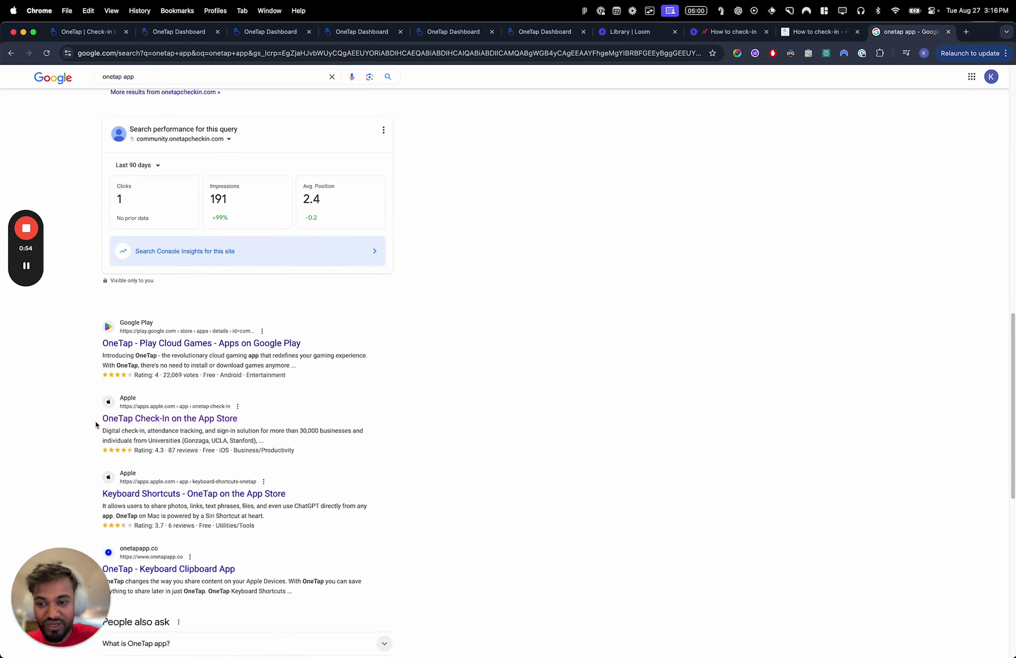
click(227, 418)
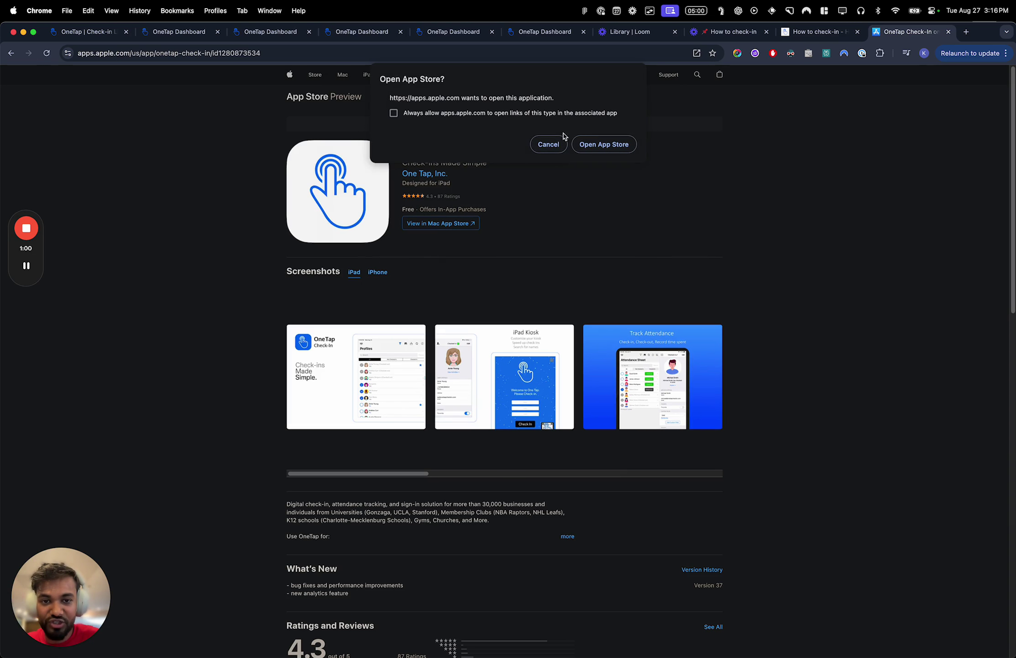
Dismiss the App Store launch prompt and review the screenshots and iPad version requirement
click(548, 144)
click(378, 272)
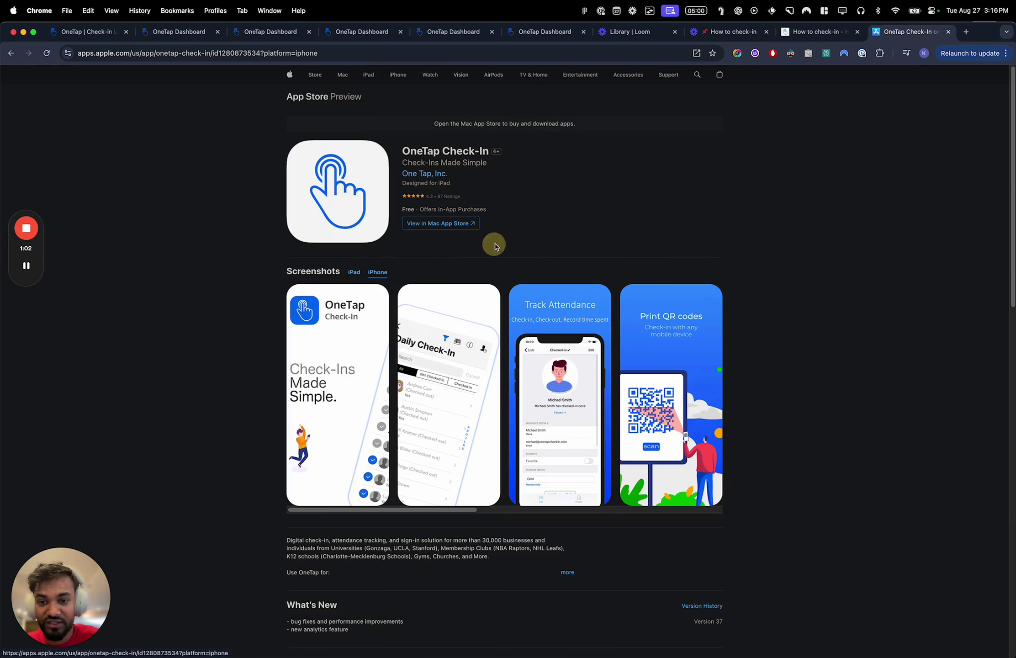
scroll(494, 246, down, 10)
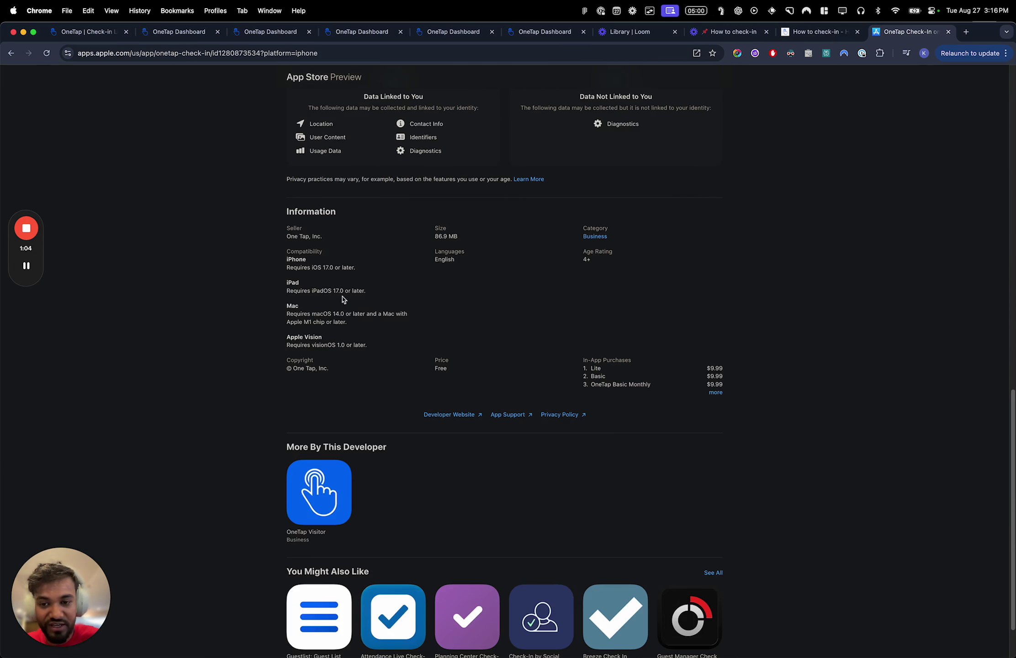
double_click(336, 290)
scroll(341, 290, up, 1)
click(323, 283)
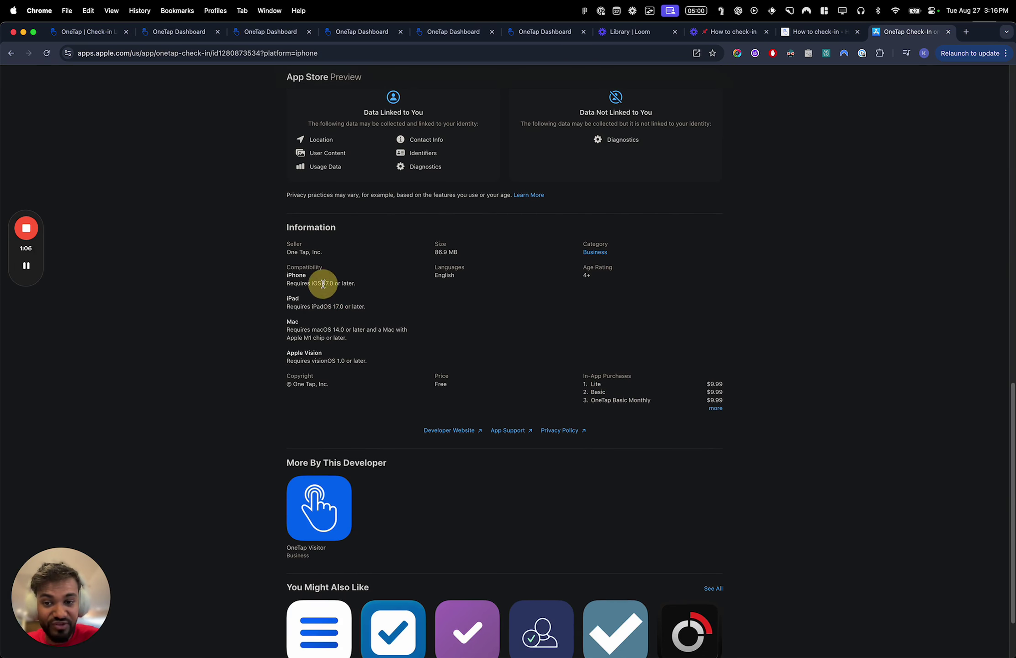
Close the App Store tab and set the simulator iPad to Kiosk mode, dismissing the welcome
key(super+w)
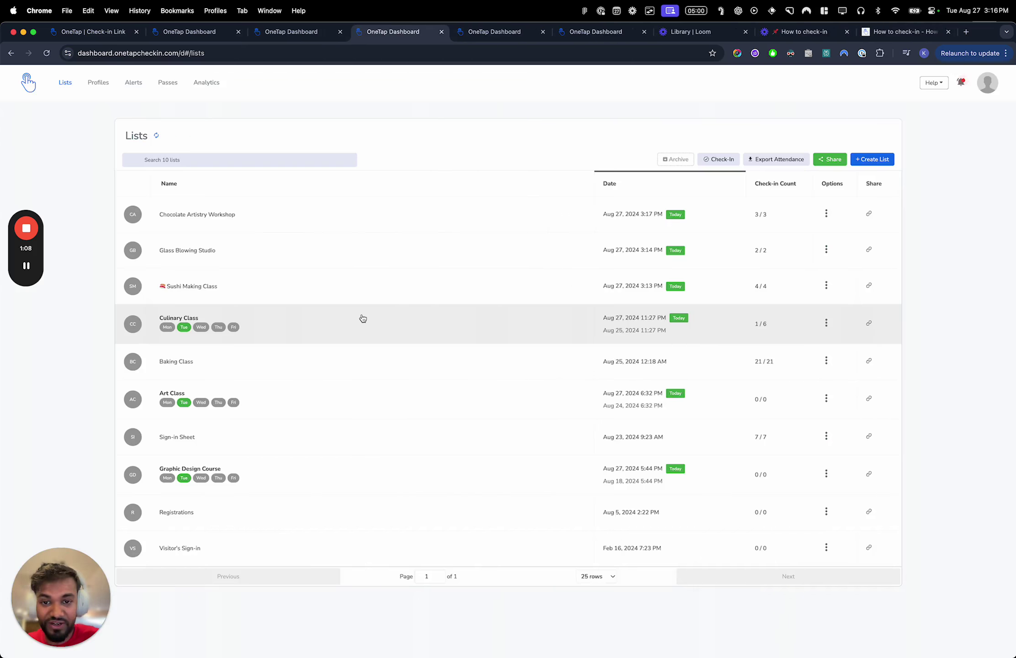
key(super+Tab)
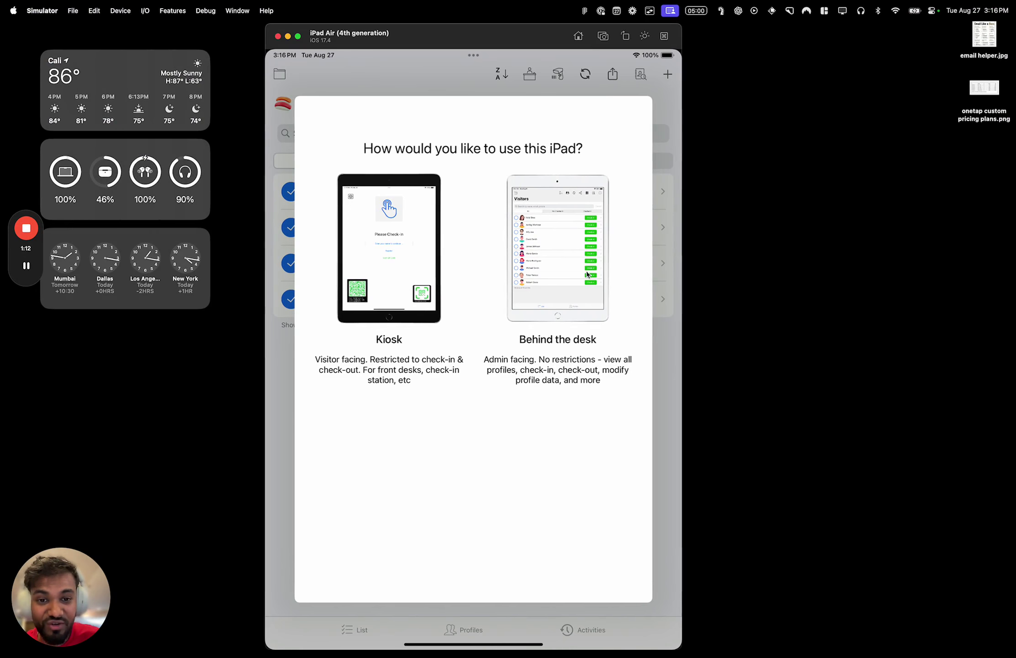
click(384, 281)
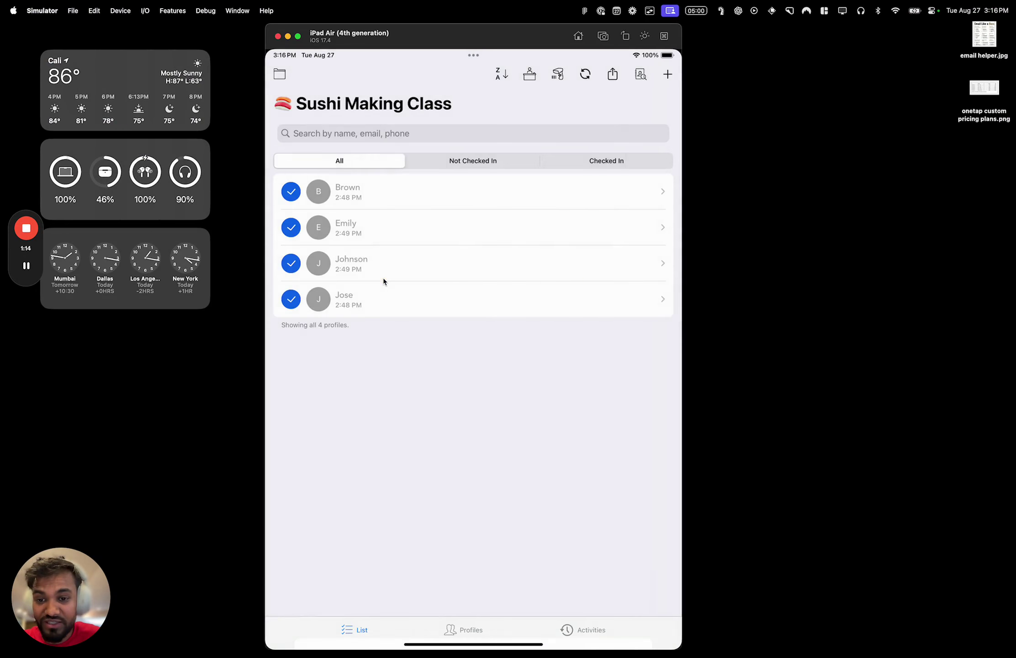
click(468, 483)
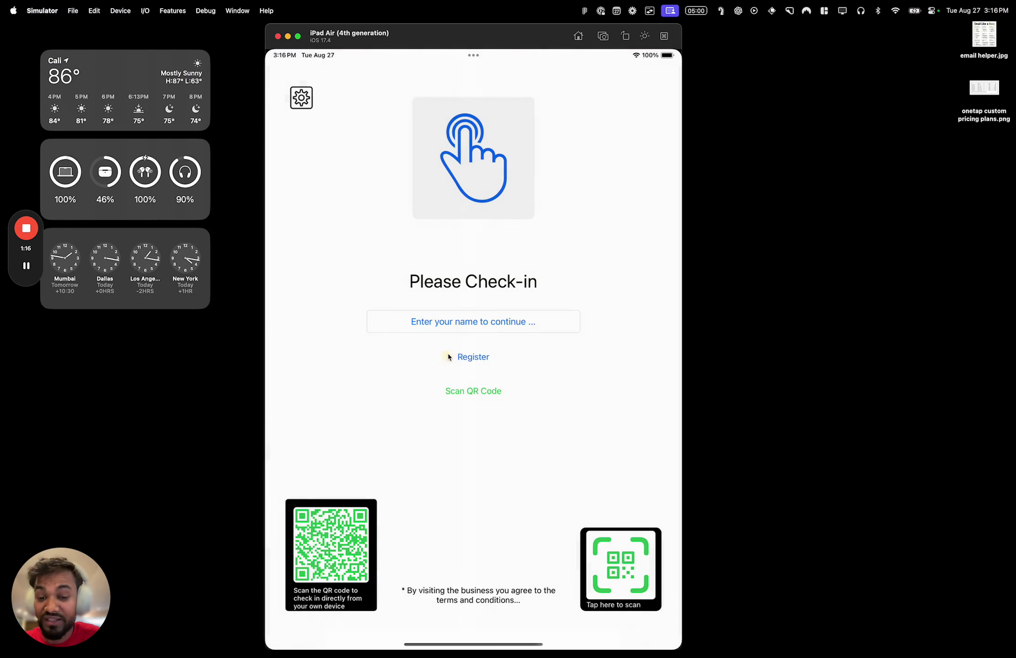
Open and scroll the kiosk's visitor name list, then return to the dashboard Lists page
click(461, 323)
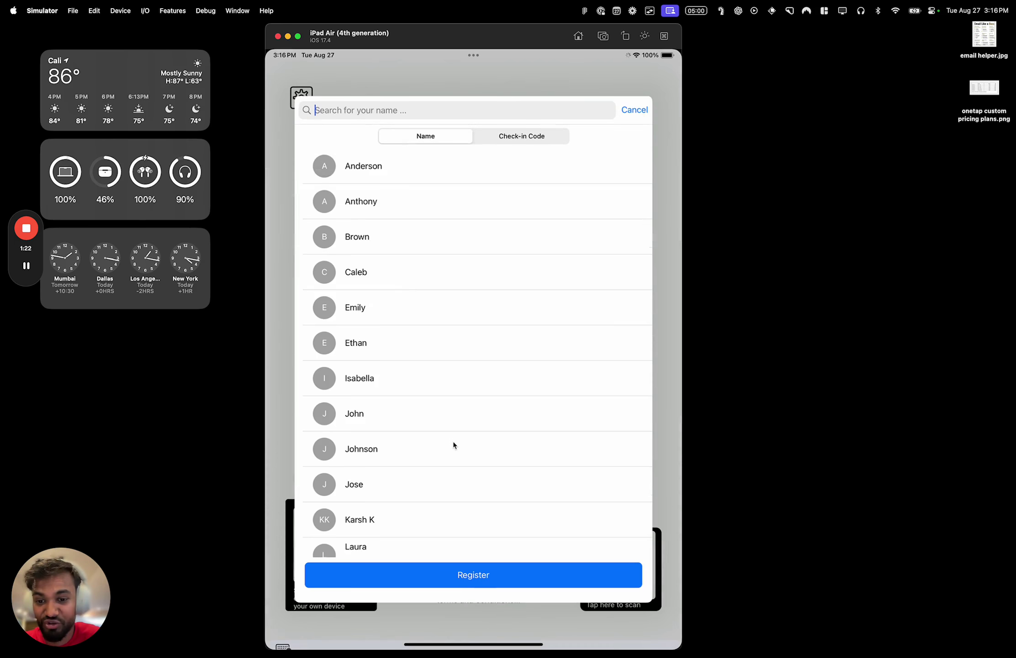
drag(451, 454, 450, 384)
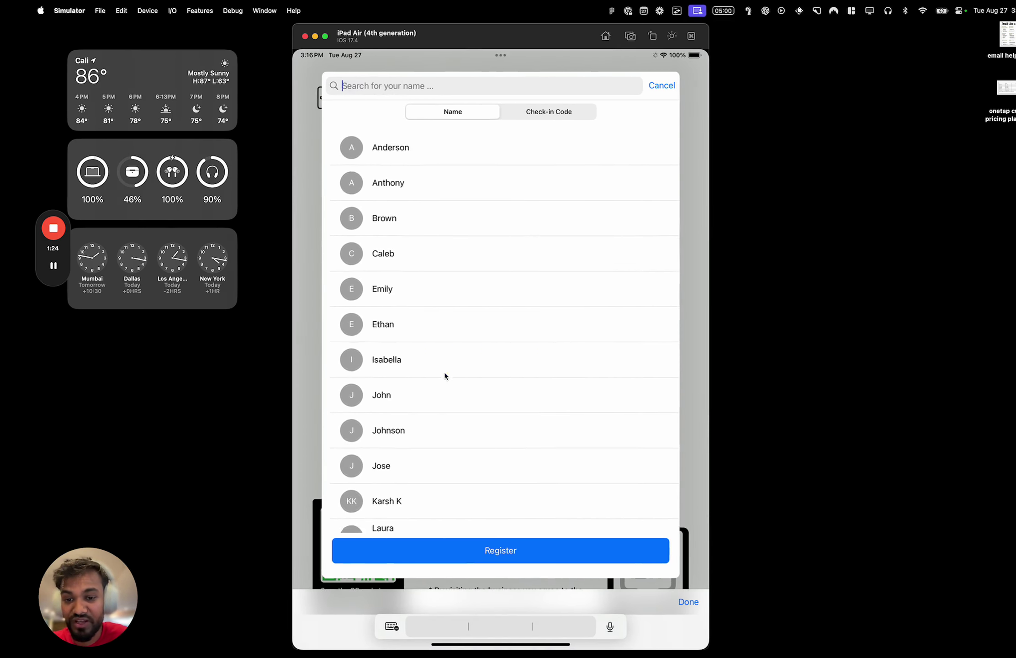
key(ctrl+Left)
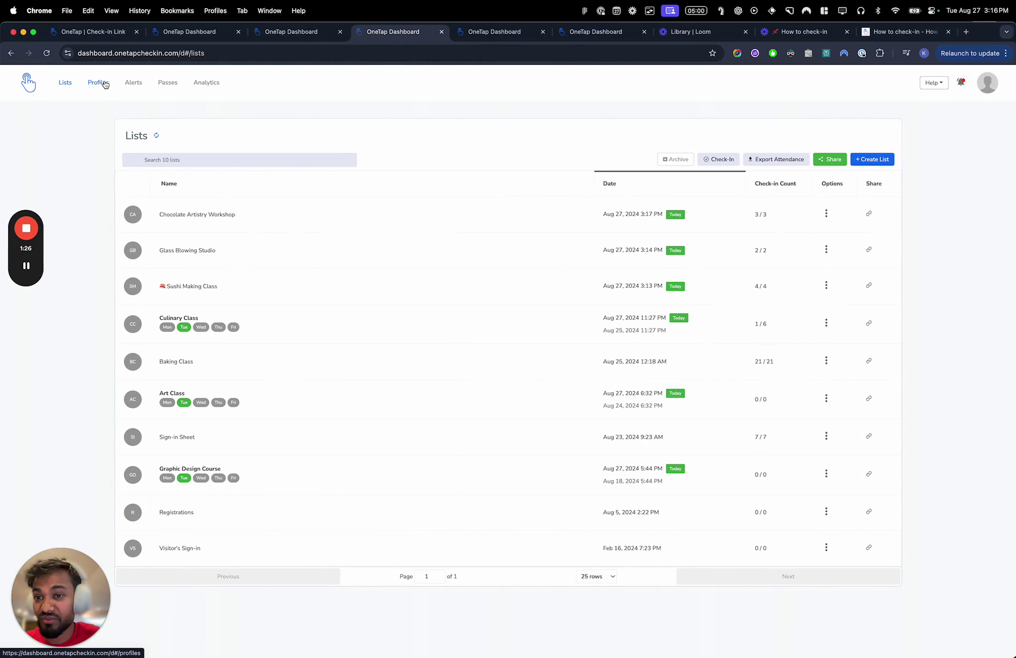
Open the Profiles page and briefly view an existing visitor's profile details
click(98, 83)
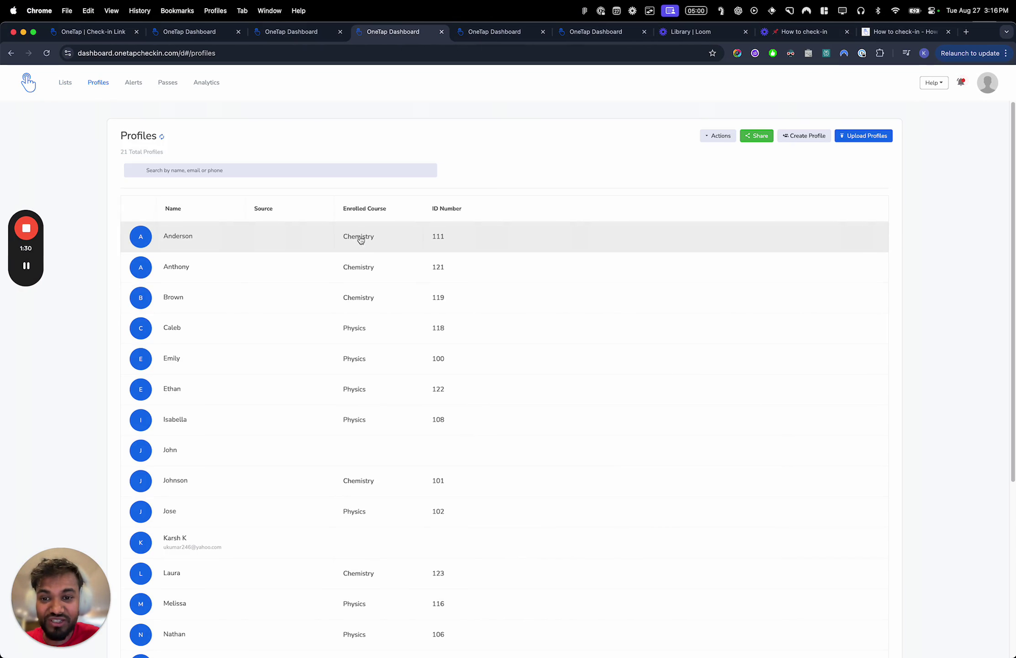
scroll(231, 324, down, 5)
scroll(231, 325, up, 5)
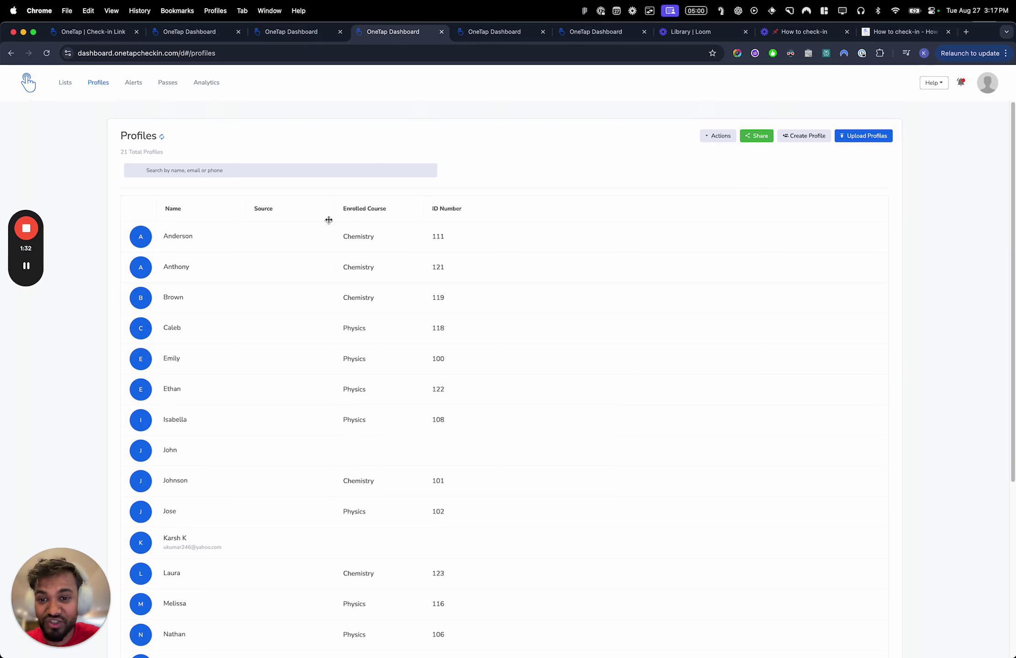
click(442, 299)
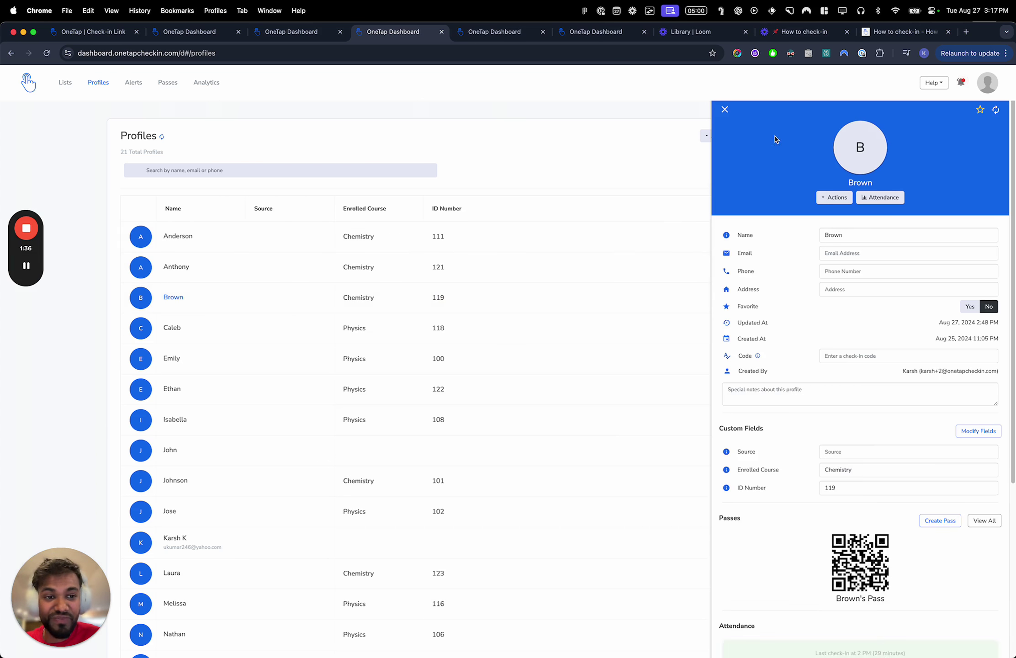
key(Escape)
Create a new visitor profile, entering the visitor's name in Name
click(780, 137)
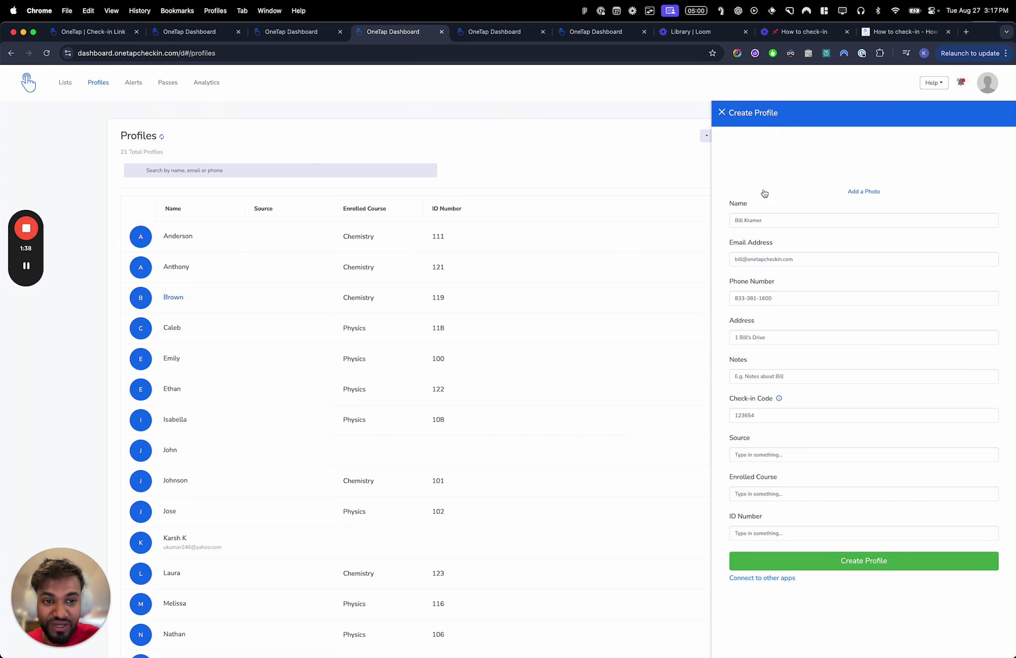
click(789, 218)
text(Lau)
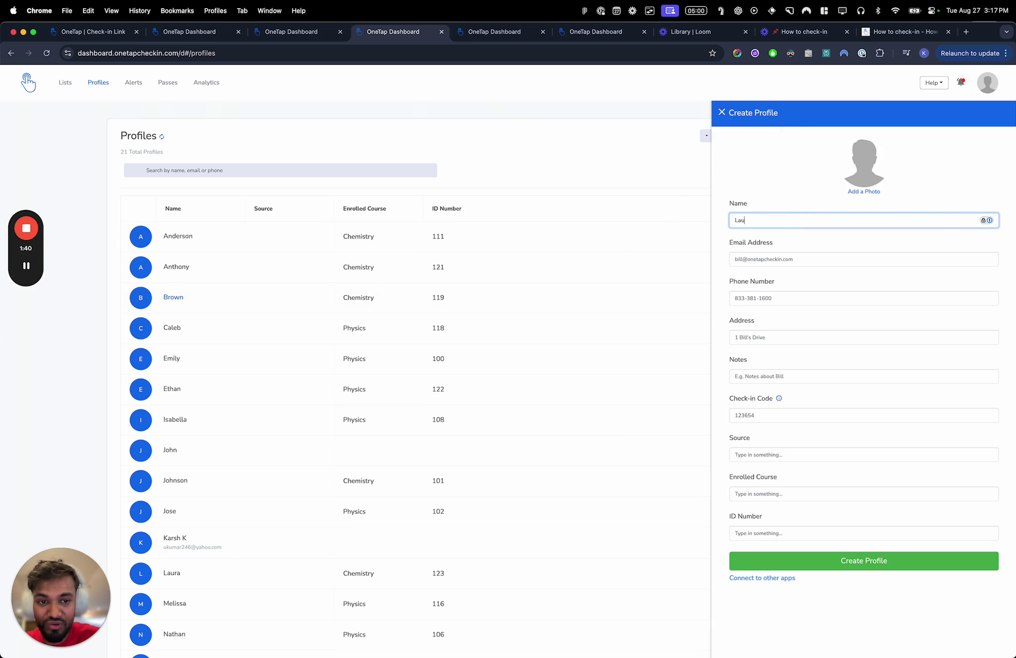
text(ra J)
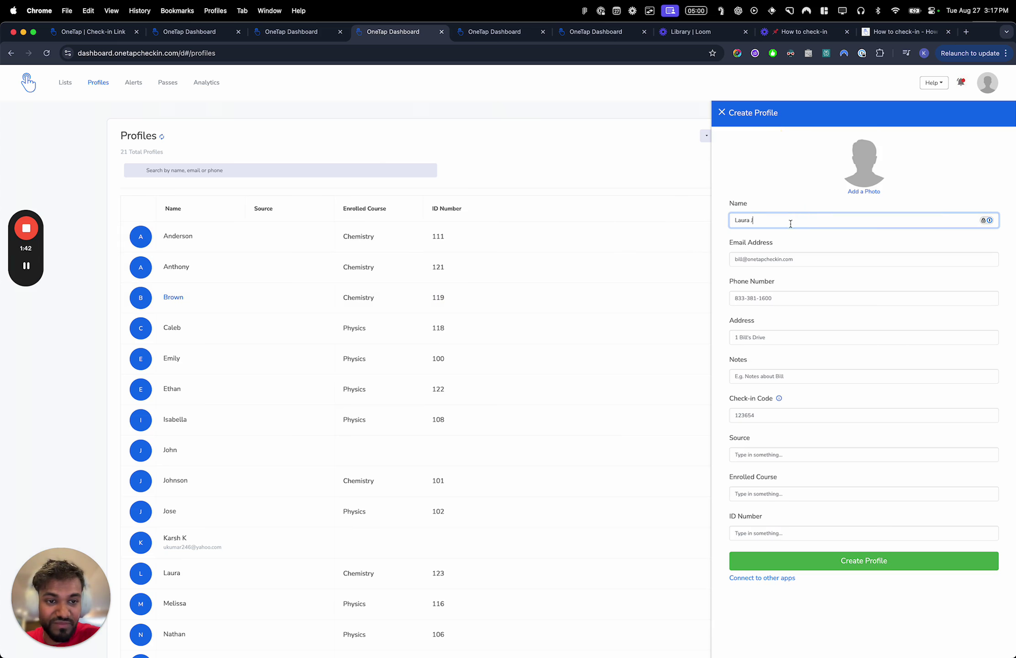
click(852, 566)
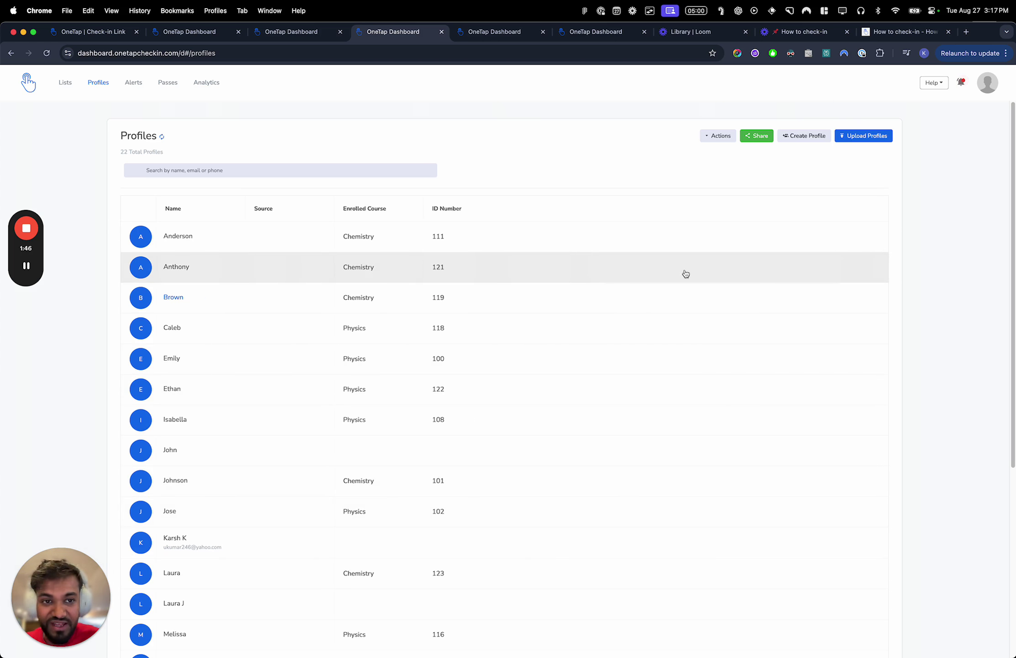
View the new-profile form's Connect to other apps options, then close them
click(800, 137)
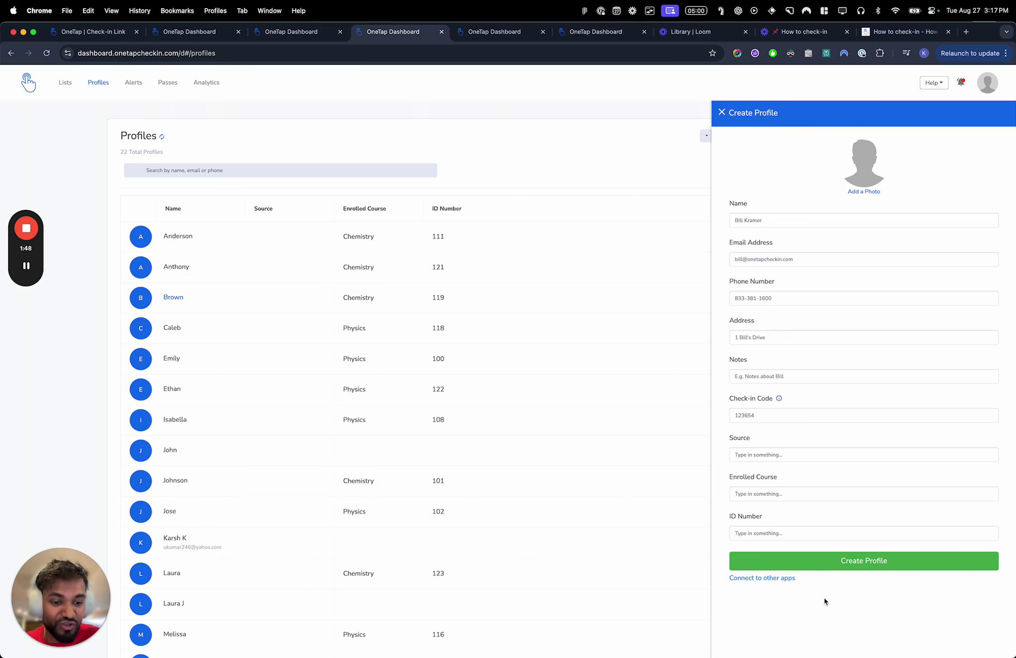
click(762, 578)
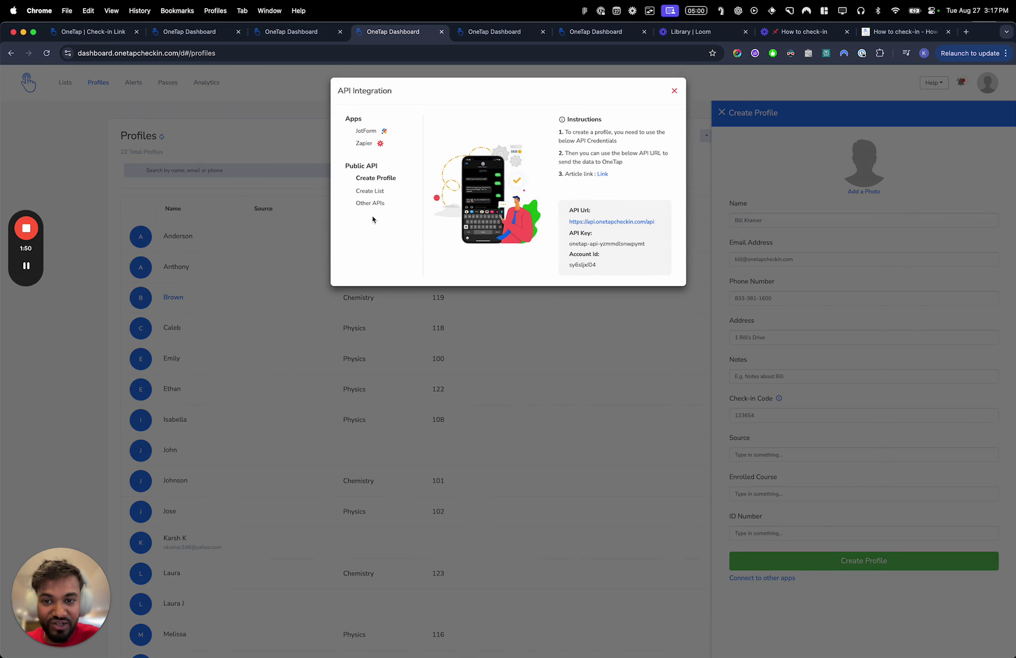
click(674, 90)
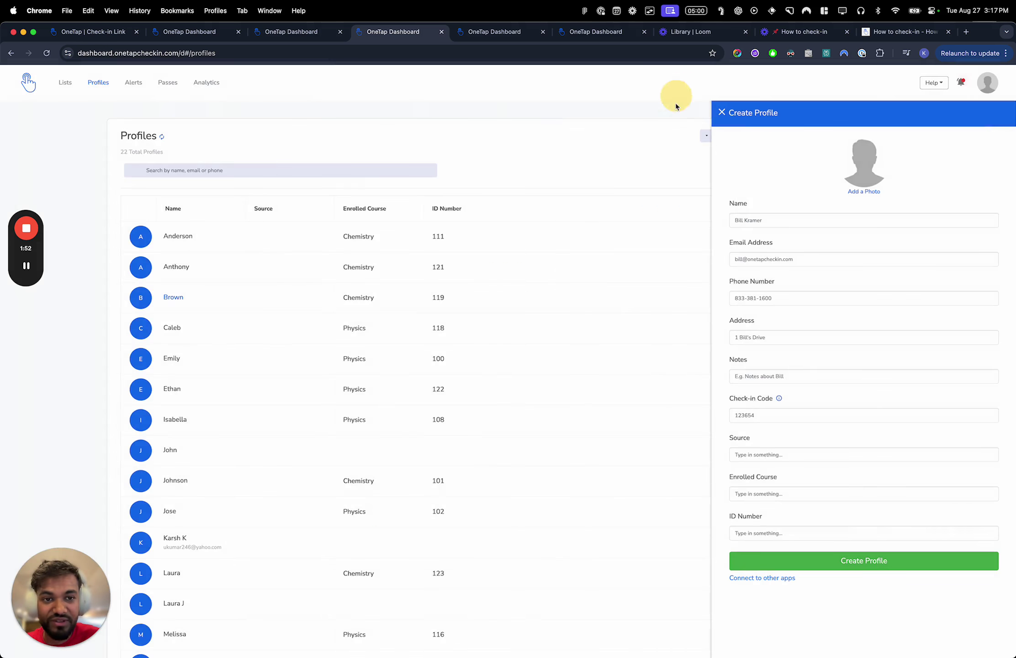
key(ctrl+Right)
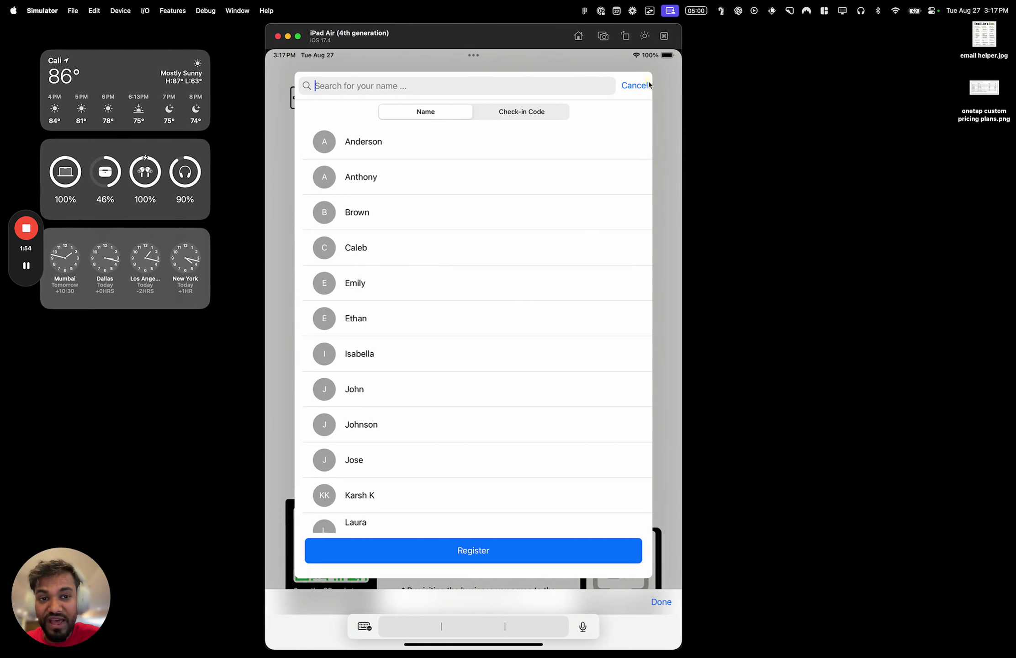
Reopen the kiosk visitor name list and select the newly added visitor
click(649, 86)
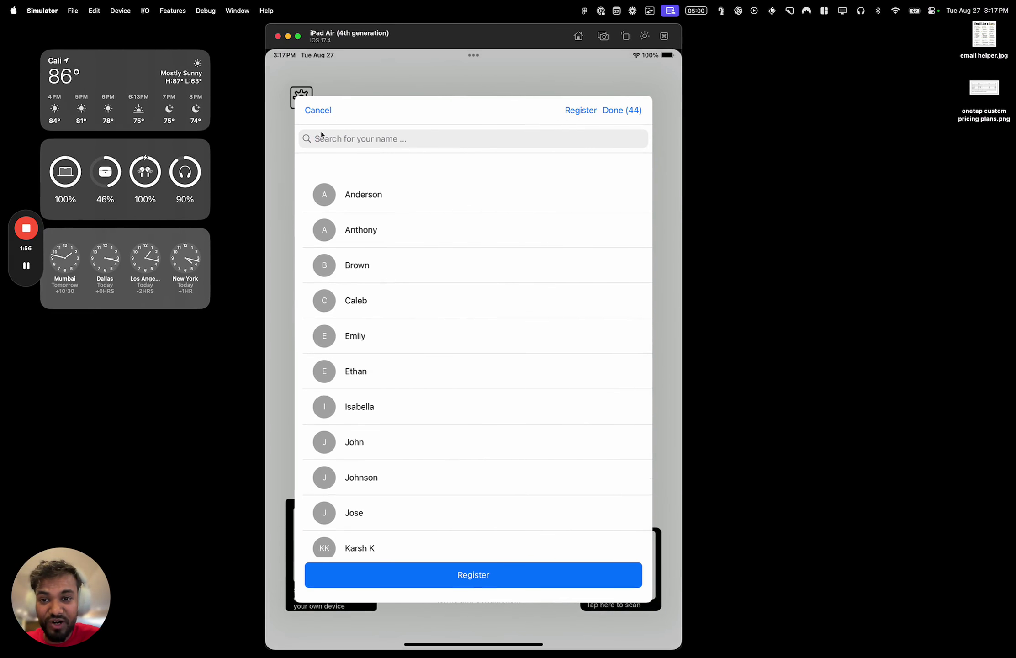
click(319, 110)
click(414, 321)
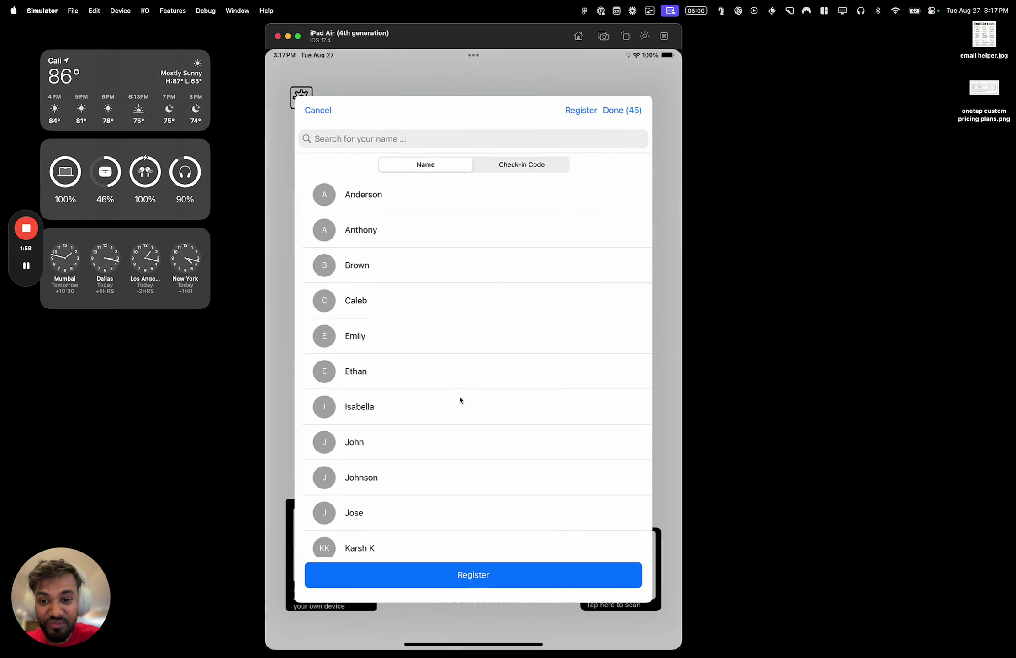
drag(459, 396, 473, 272)
drag(480, 347, 409, 312)
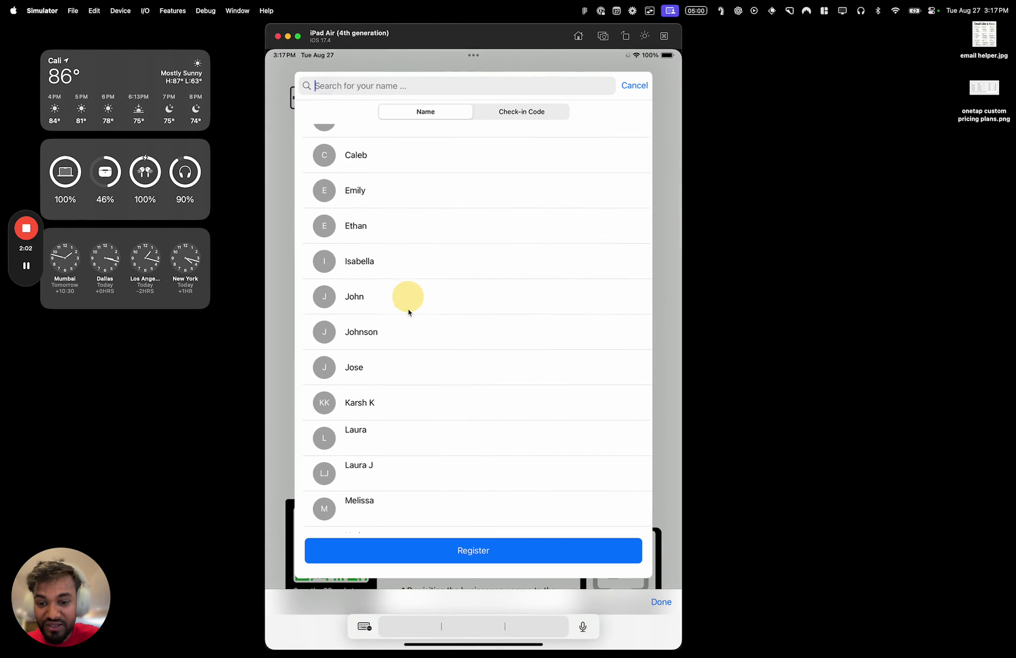
click(408, 402)
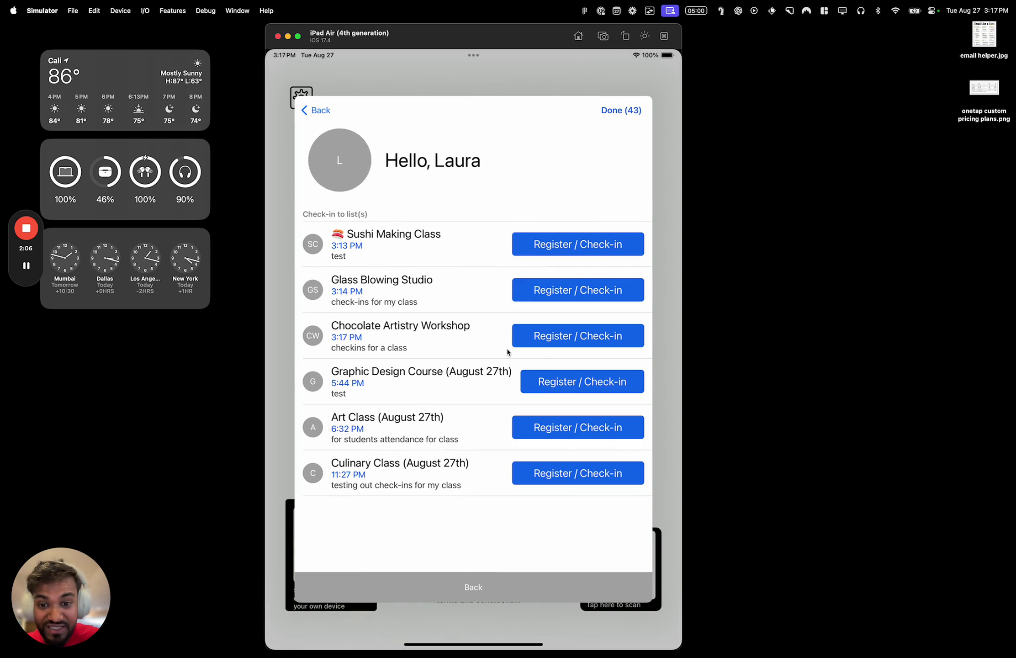
Check the dashboard Lists page, then return to the kiosk
key(super+Tab)
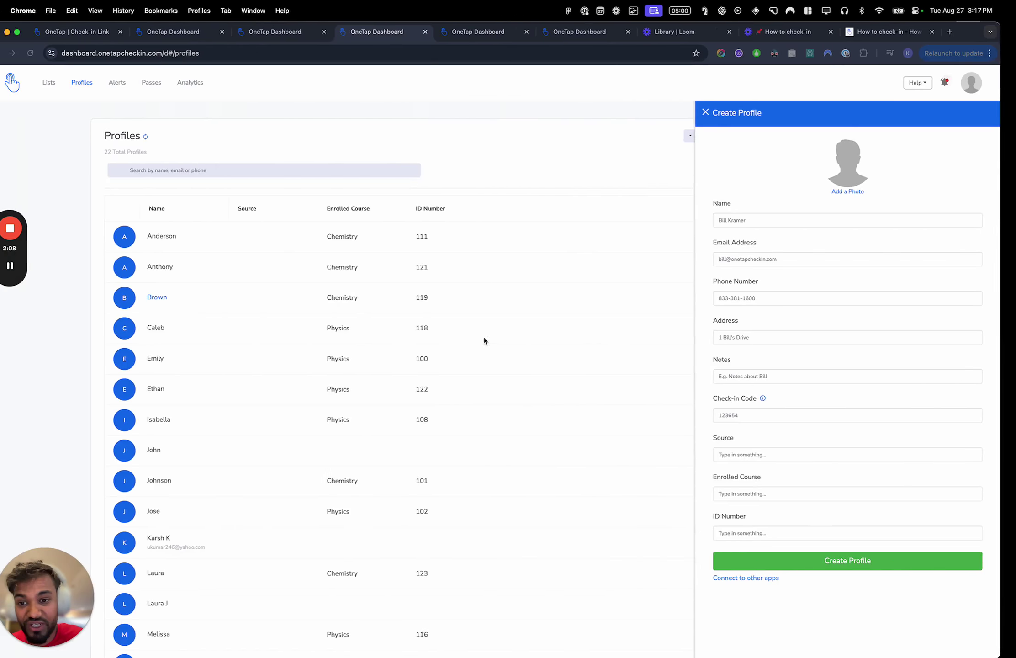
click(49, 82)
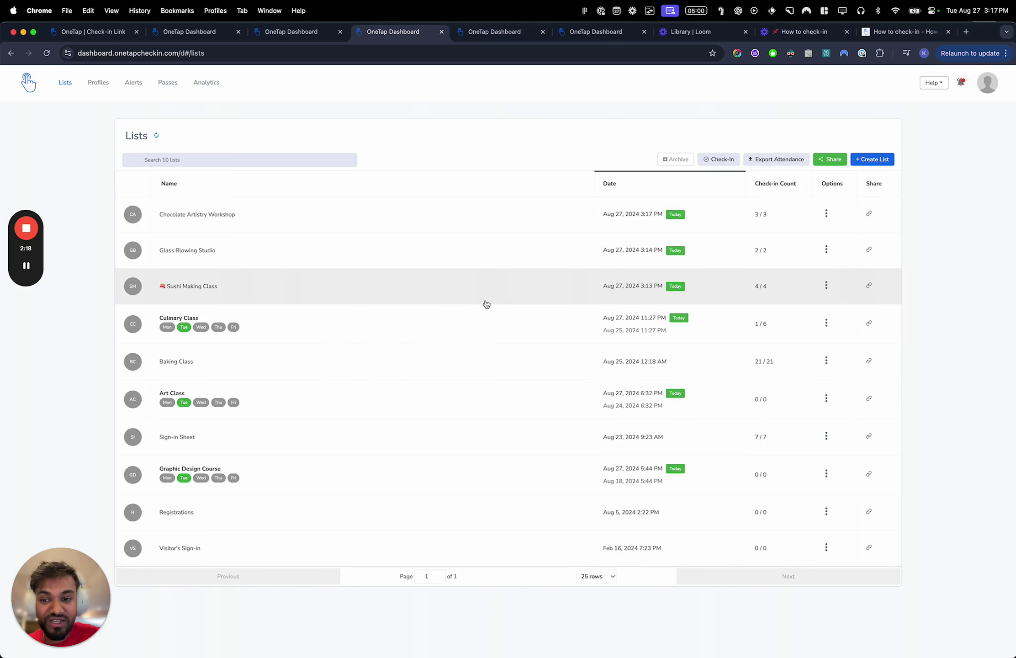
key(ctrl+Right)
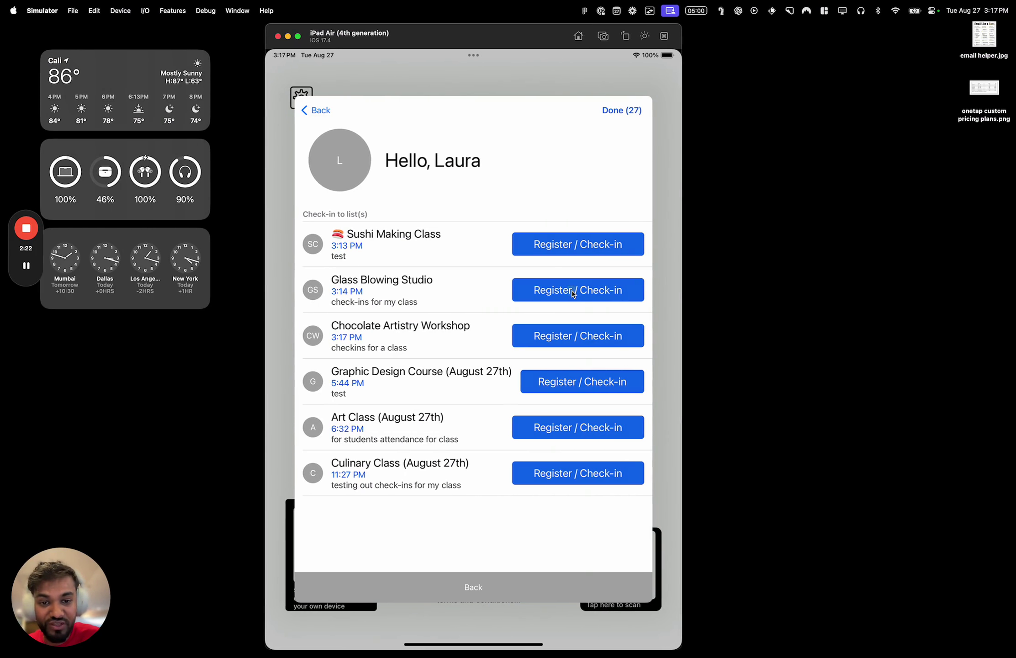
Check the visitor in to Glass Blowing Studio and return to the welcome screen
click(568, 295)
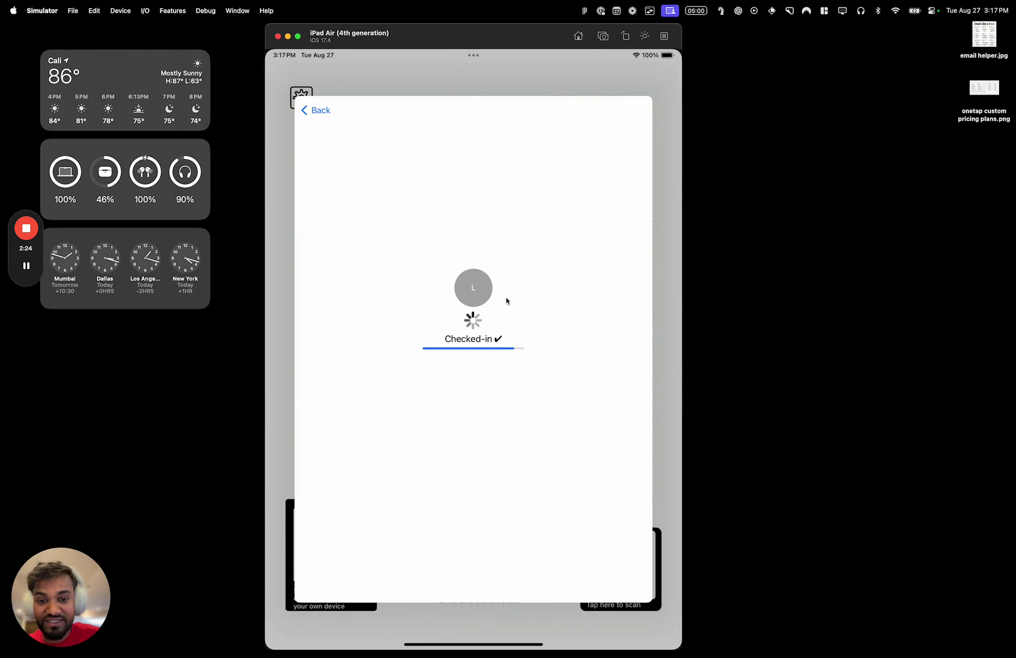
click(507, 296)
click(537, 592)
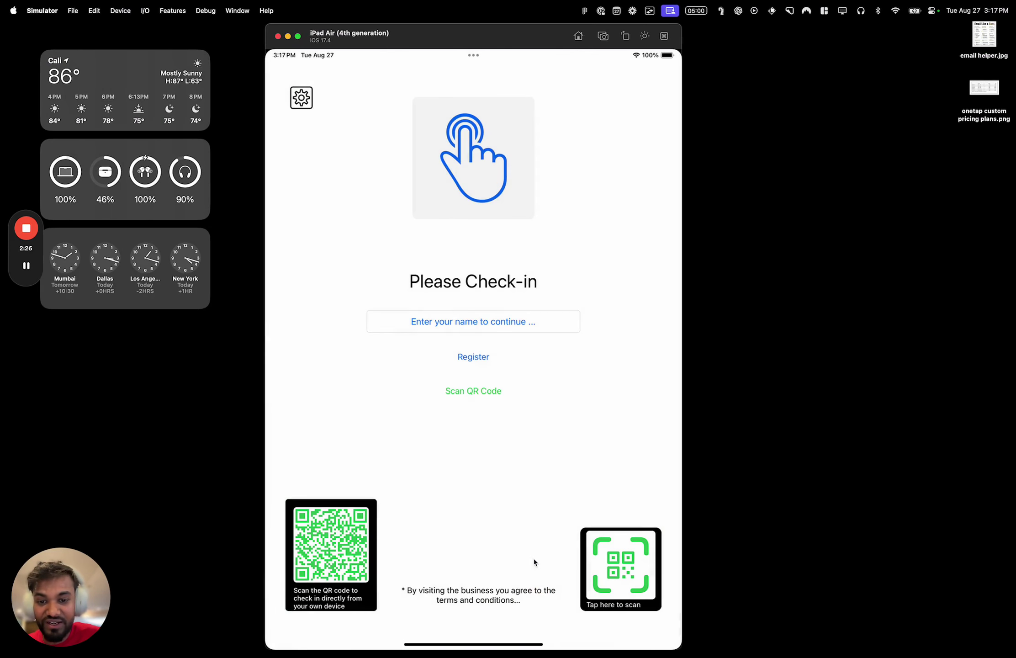
key(ctrl+Left)
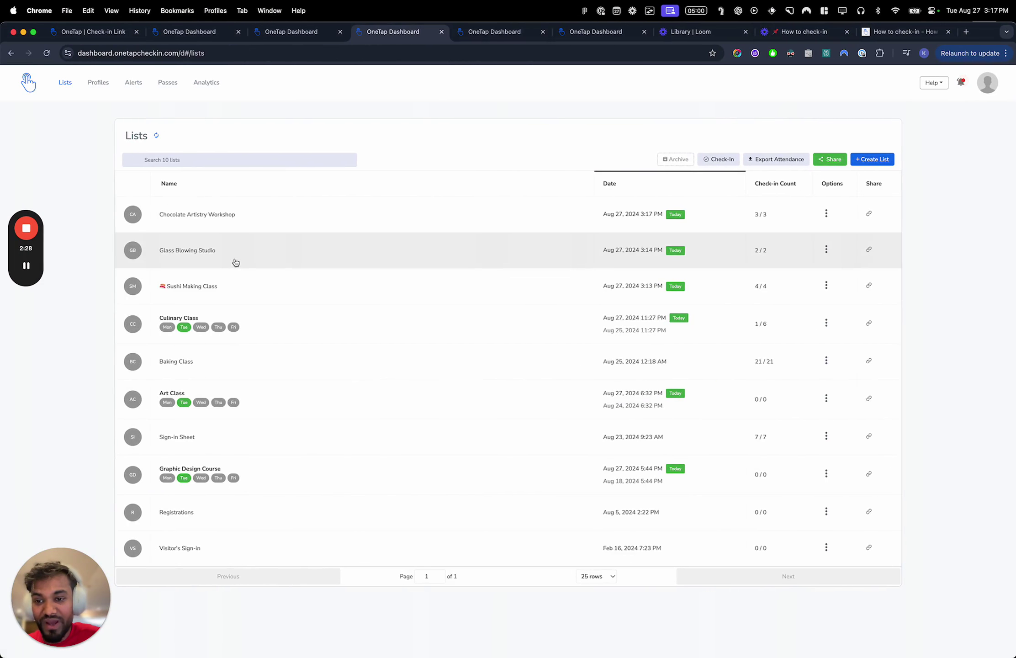
Open Glass Blowing Studio's attendance, now showing three check-ins, then open the kiosk name search
click(235, 260)
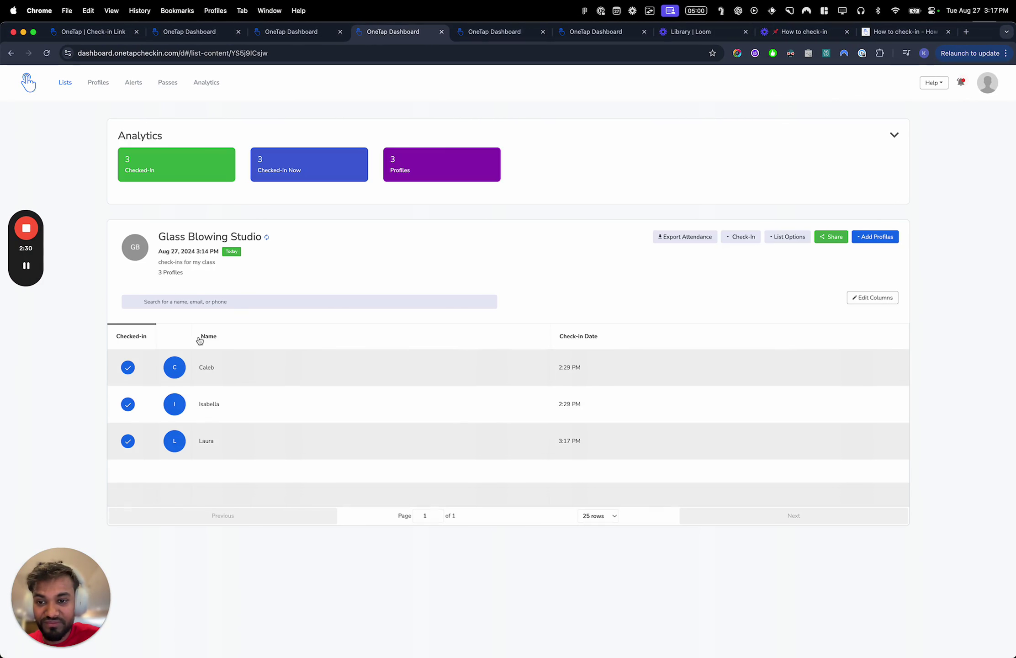
key(ctrl+Right)
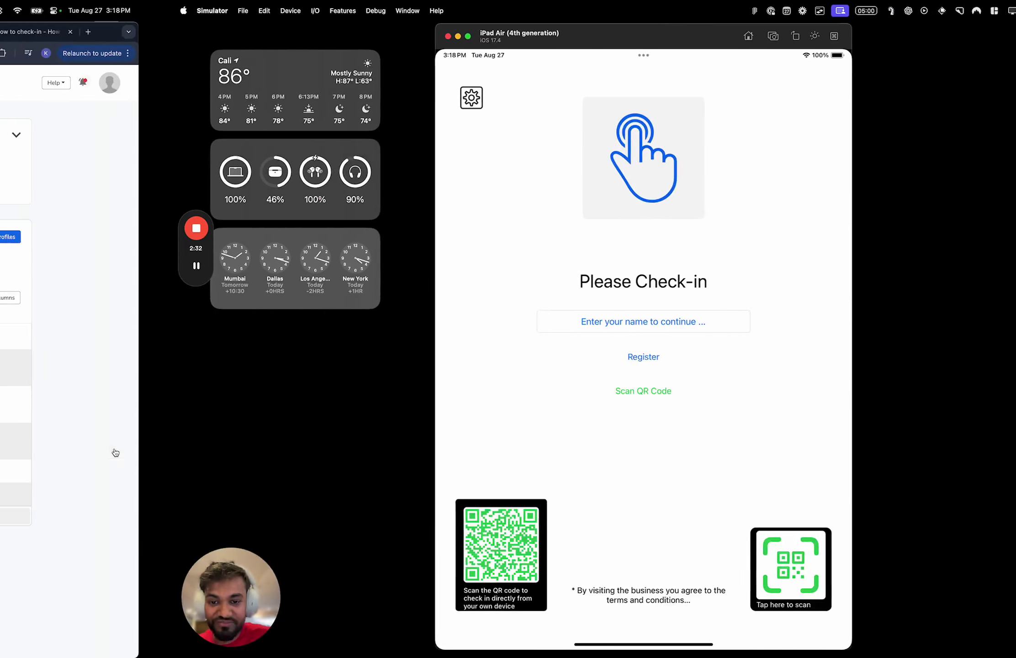
click(463, 321)
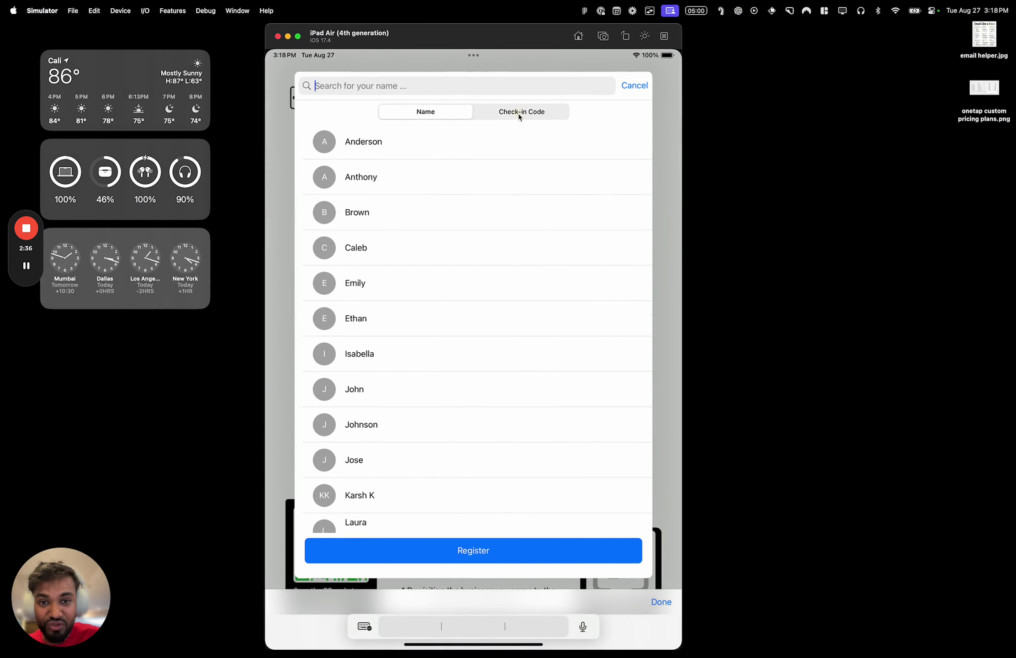
Try the check-in code search, cancel it, and open the kiosk menu
click(519, 114)
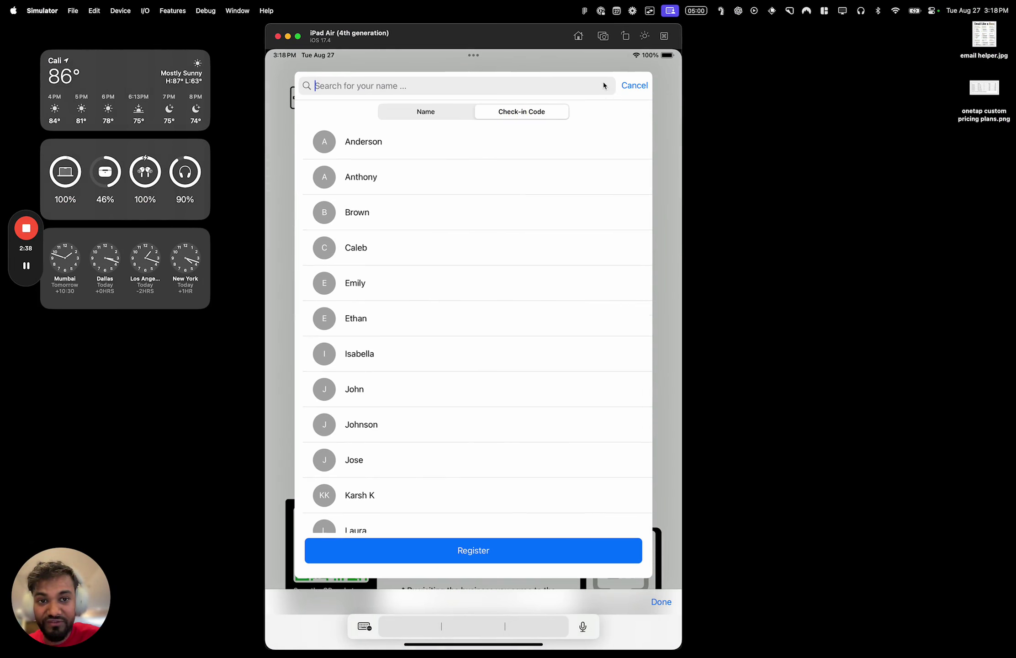
click(629, 88)
click(320, 106)
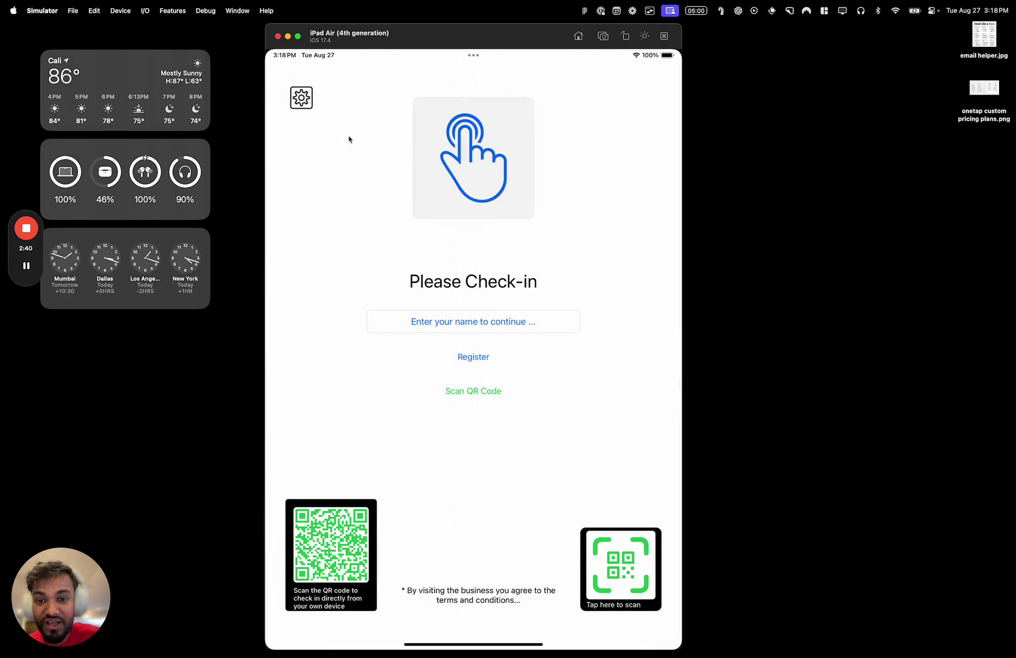
click(309, 101)
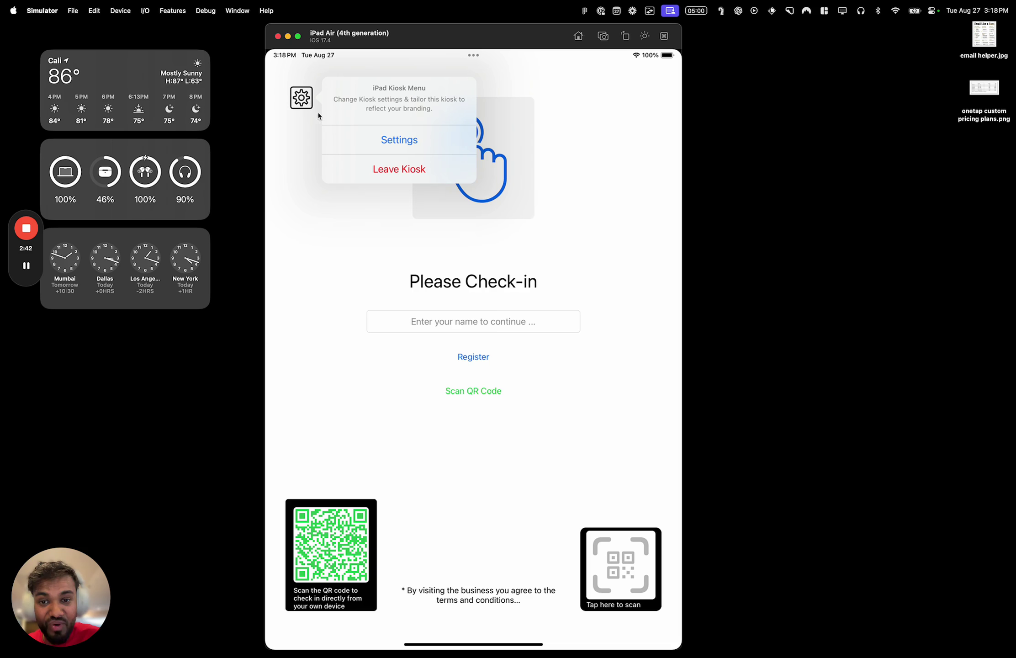
In kiosk settings, choose Art Class (August 27th) as the check-in list
click(347, 147)
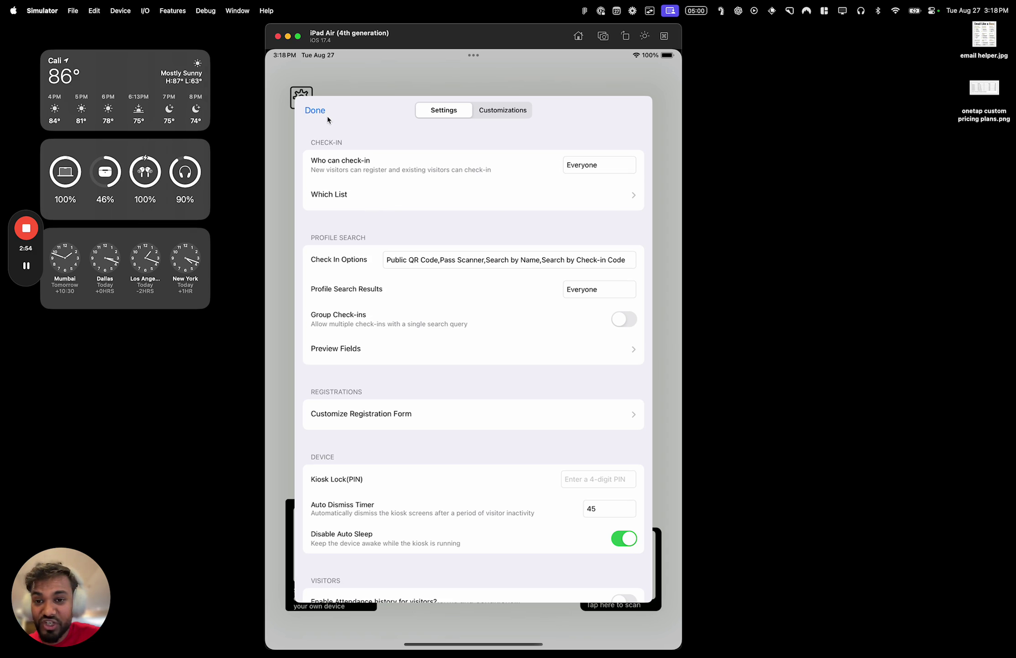
click(435, 196)
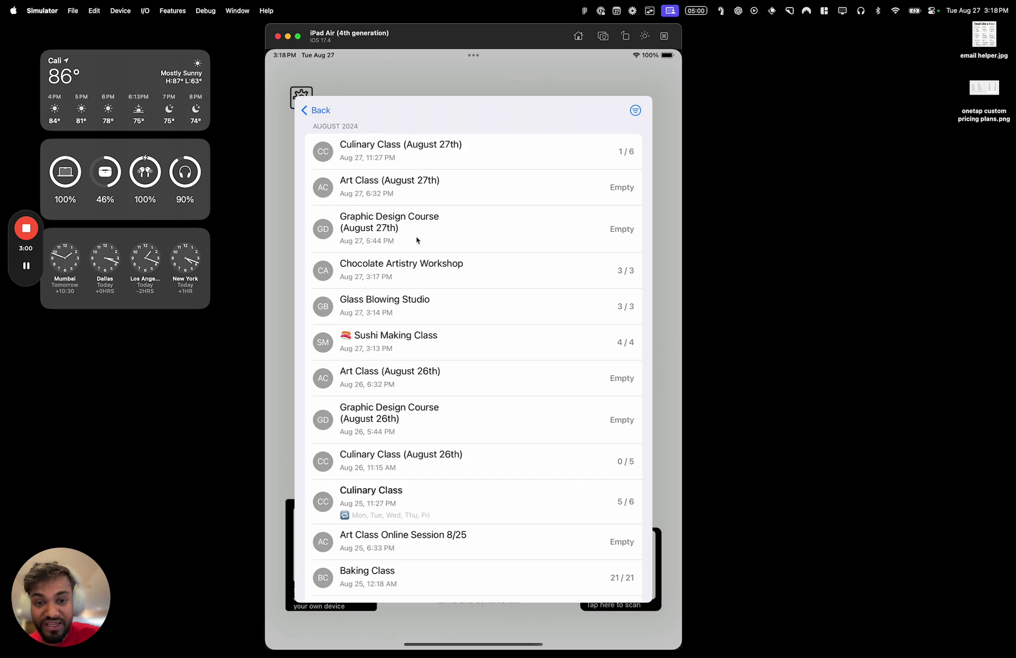
click(421, 191)
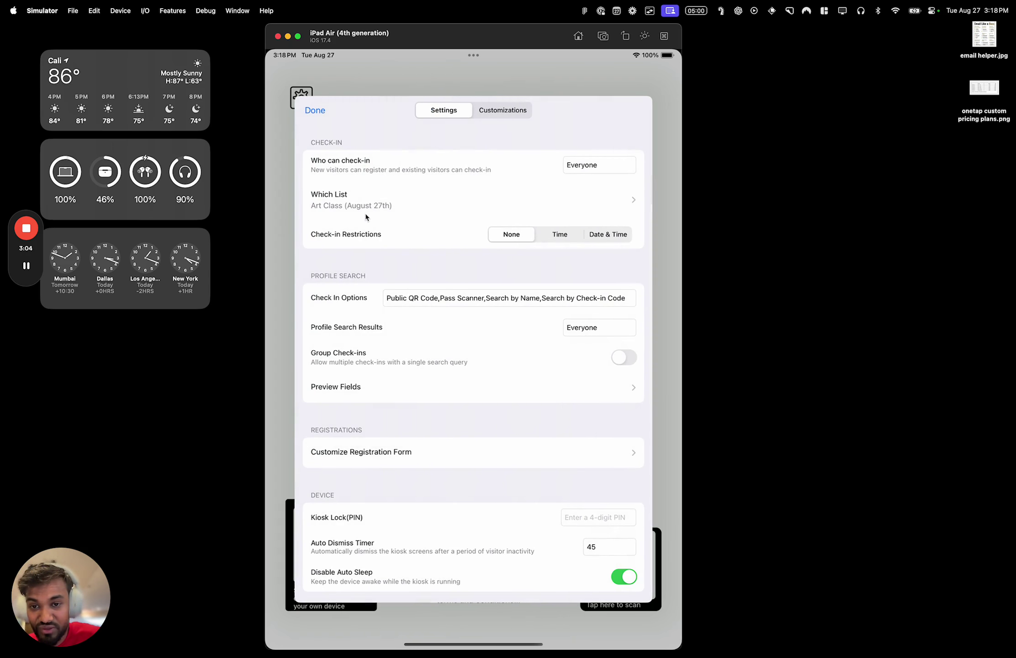
Review the Art Class sessions on the dashboard, then save the kiosk settings with Done
key(ctrl+Left)
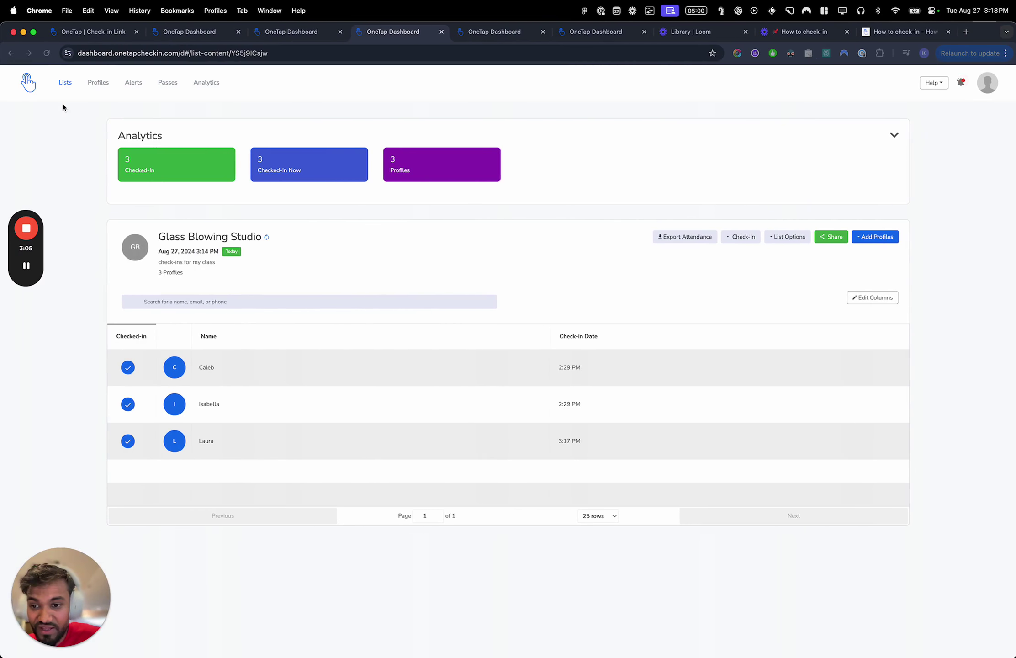
click(65, 82)
click(249, 399)
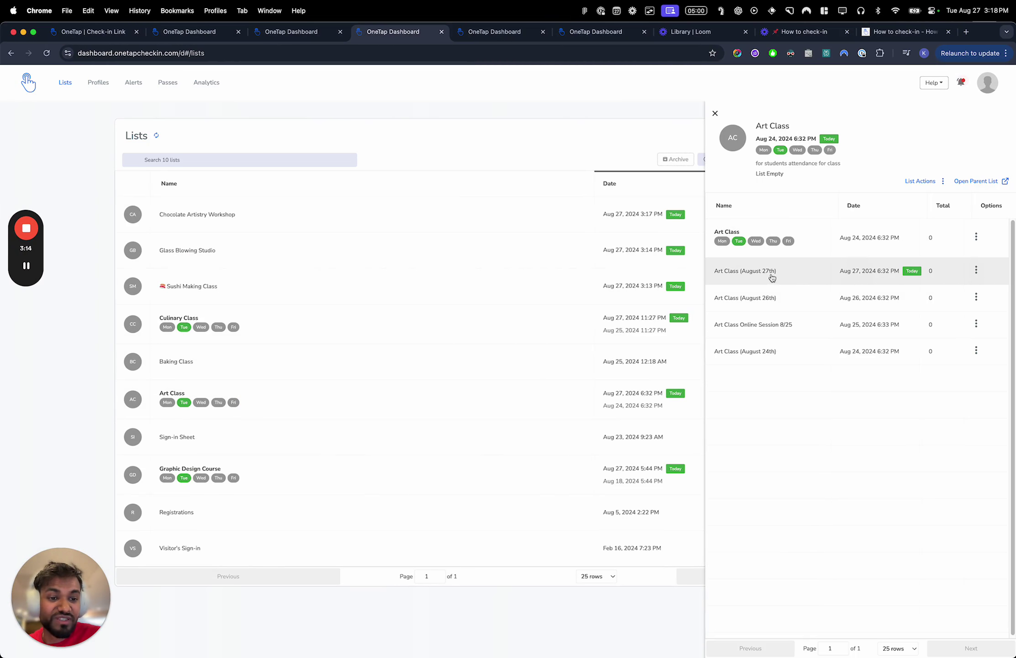
key(ctrl+Right)
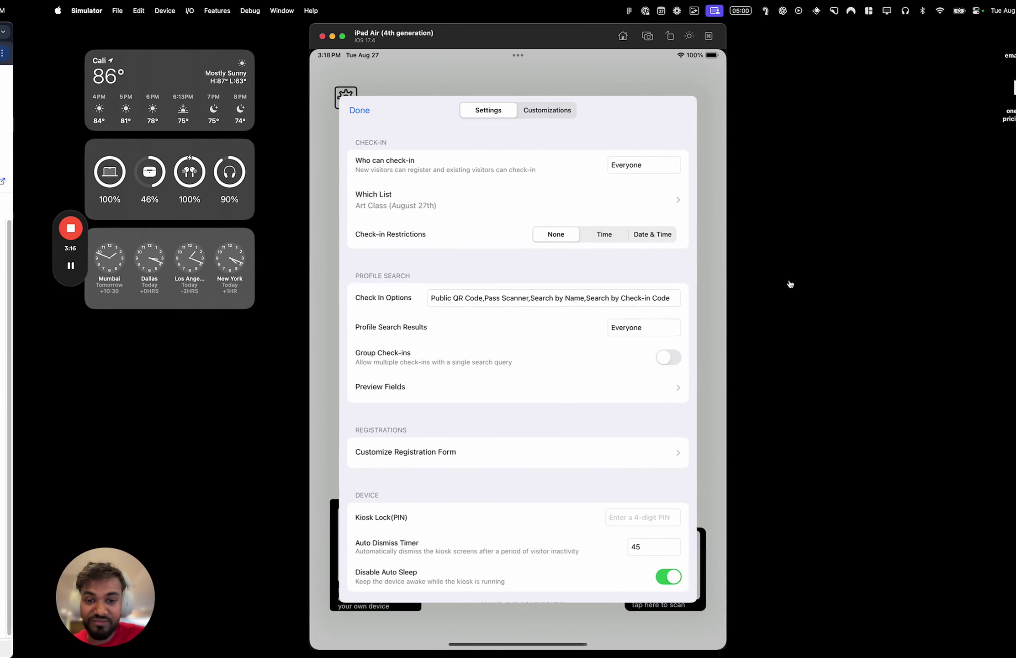
click(297, 112)
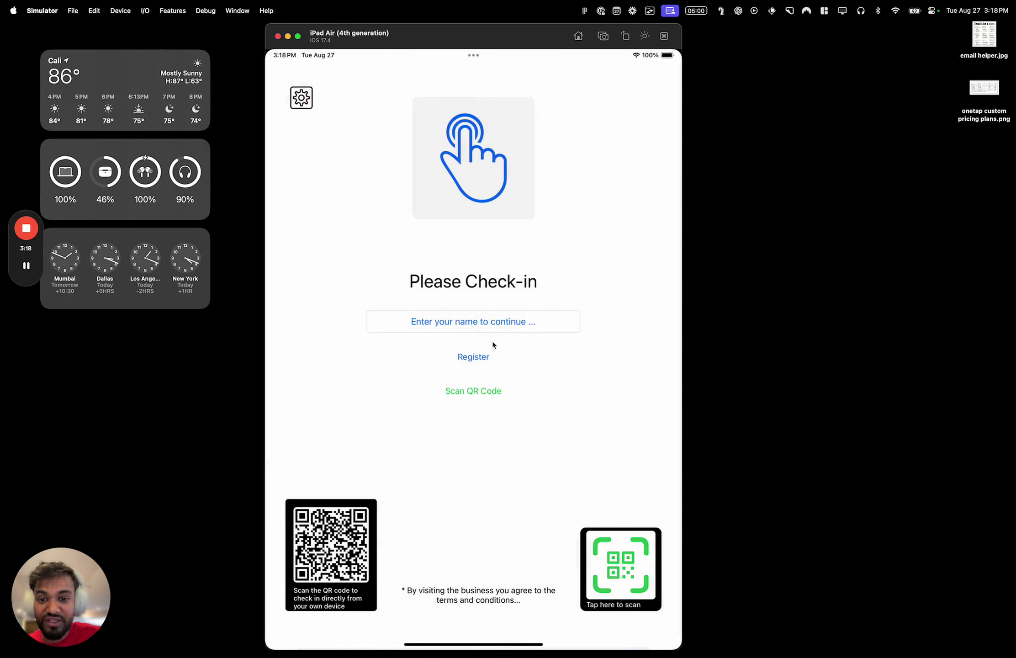
Check an existing visitor in from the name search, then open the self-registration form
click(486, 325)
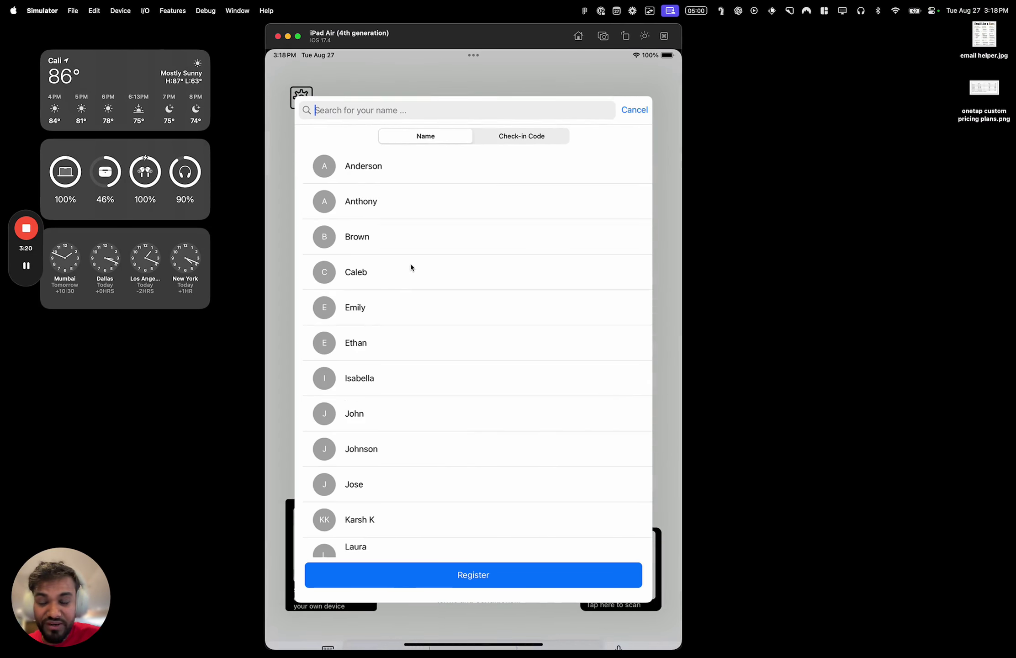
click(395, 253)
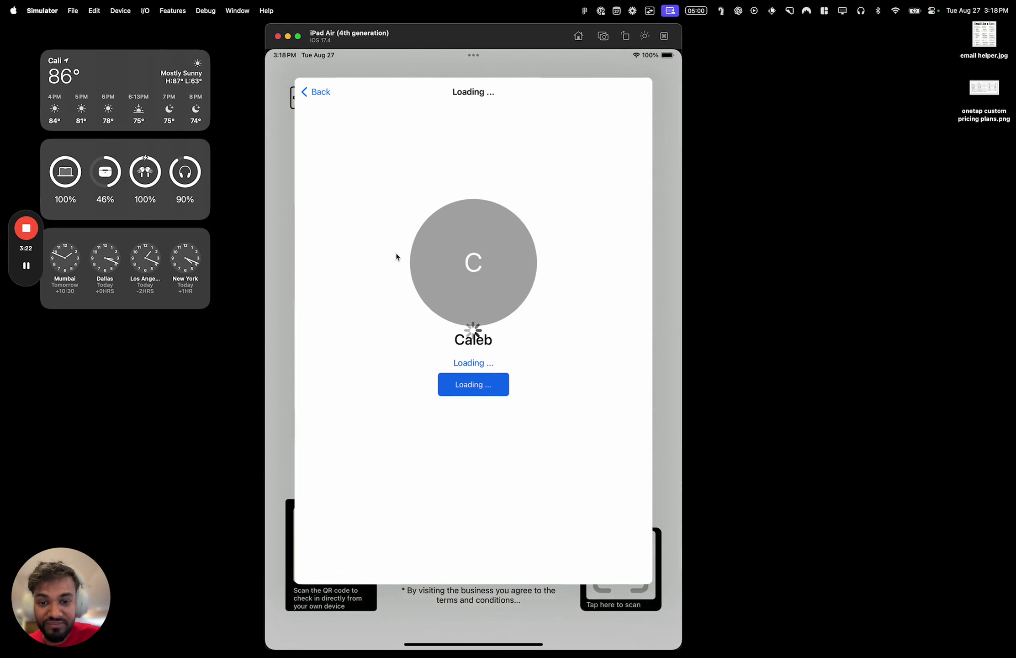
click(497, 407)
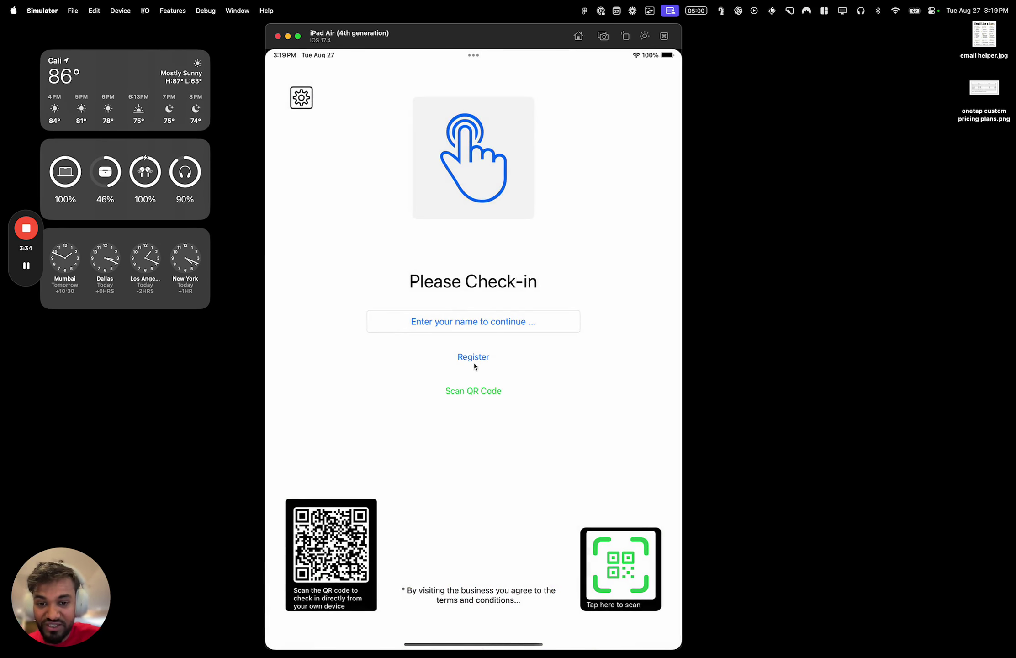
click(477, 358)
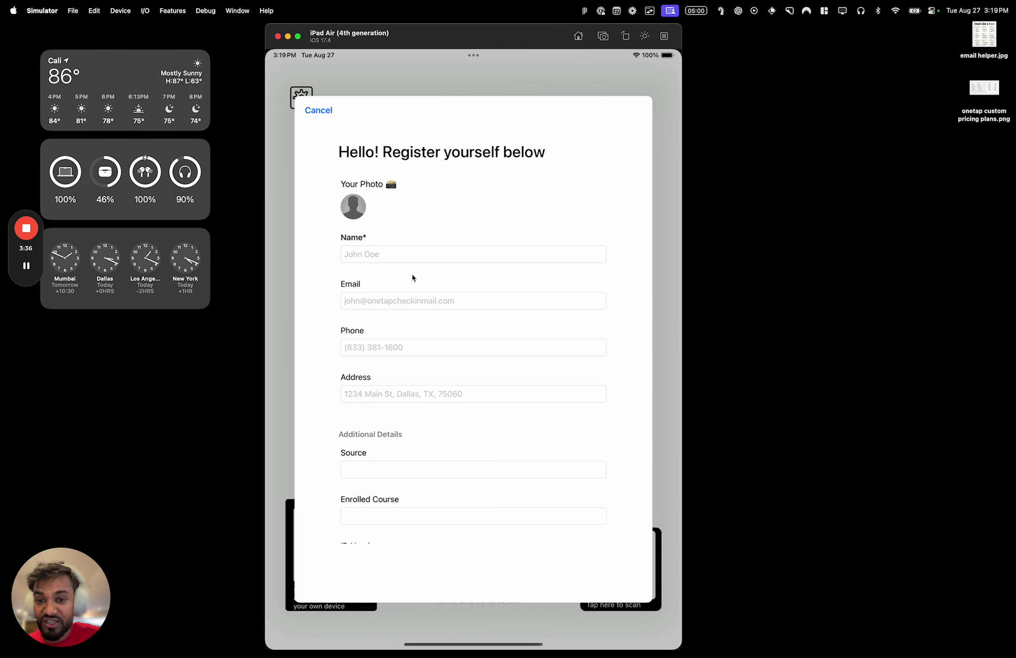
Cancel the registration form and browse the kiosk settings without changes
click(327, 115)
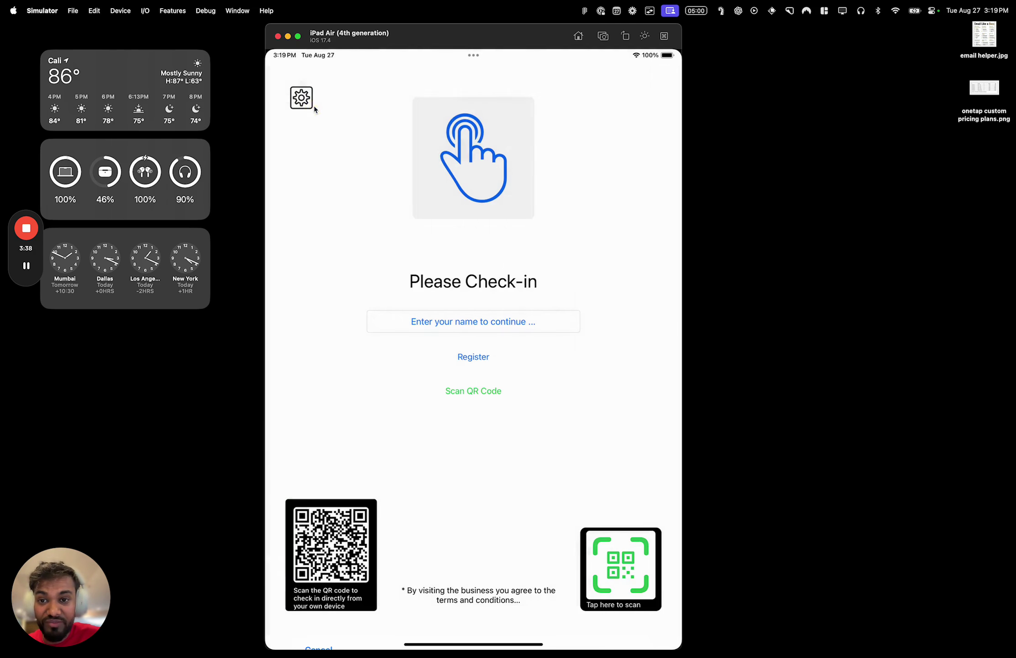
click(307, 100)
click(352, 170)
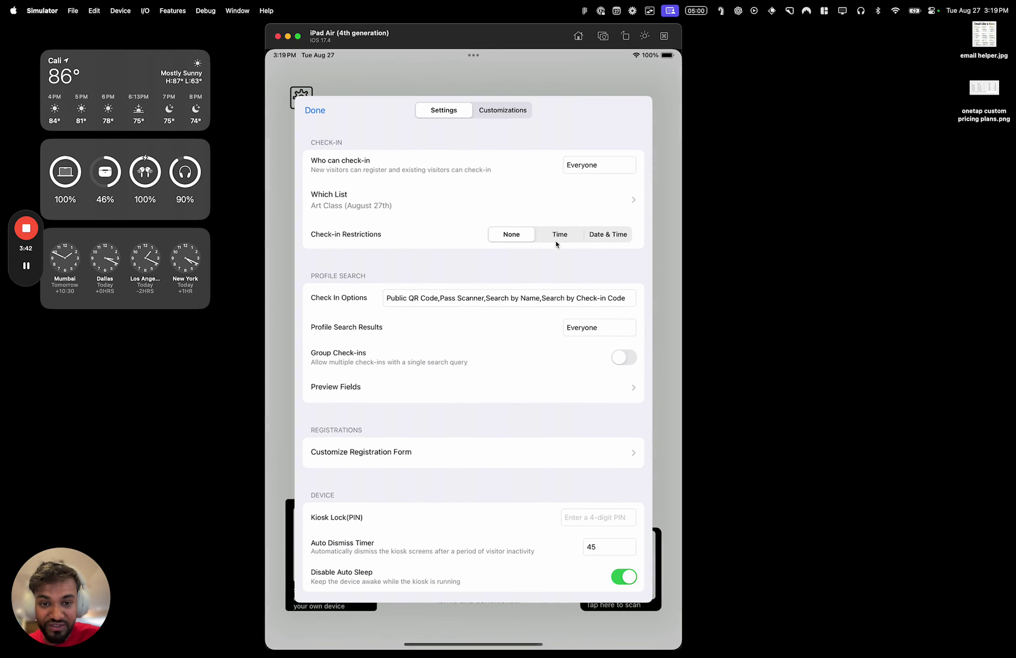
drag(567, 411, 537, 382)
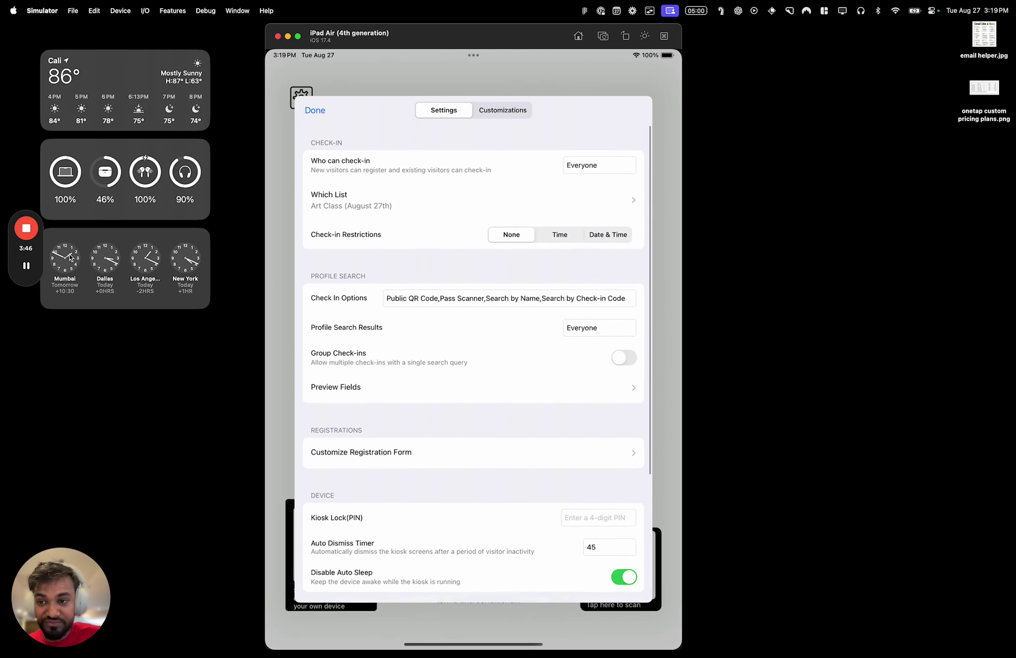
click(315, 110)
Change the Who can check-in option in kiosk settings and save
click(313, 106)
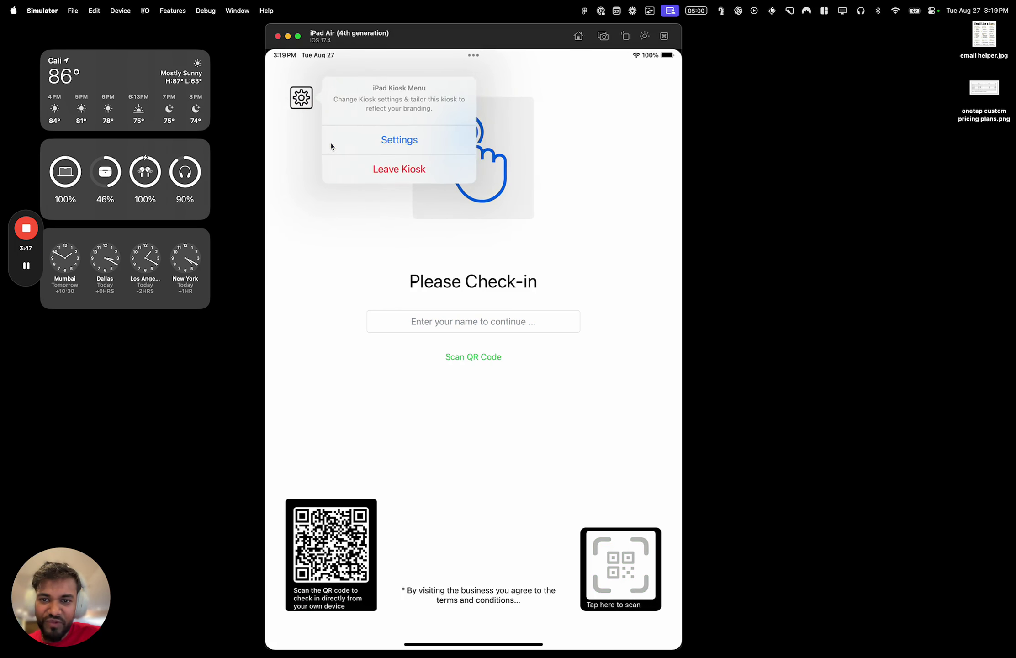
click(331, 144)
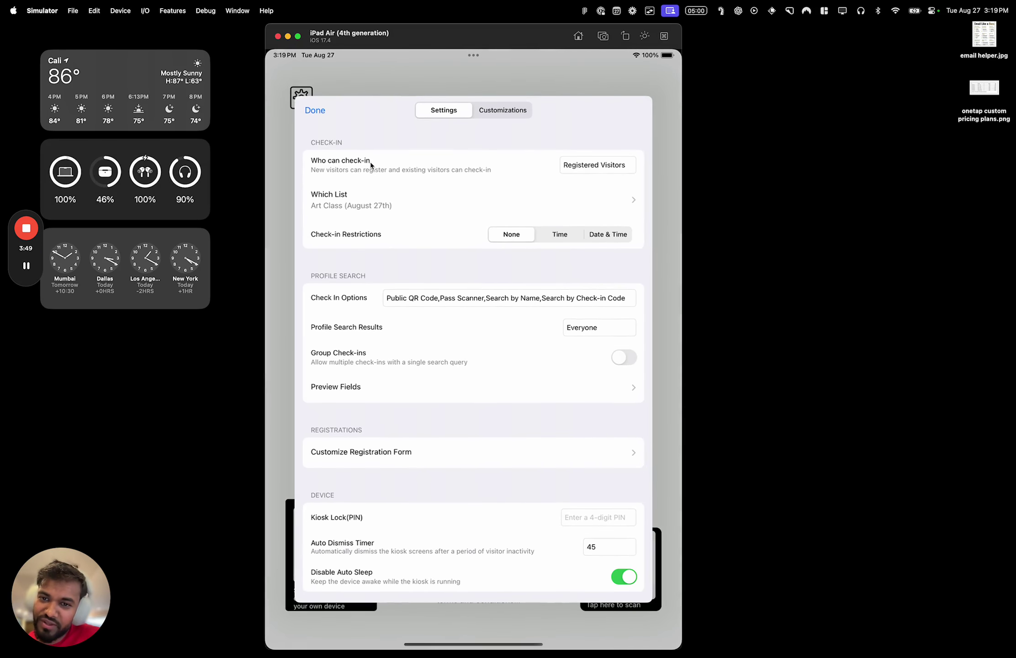
click(579, 164)
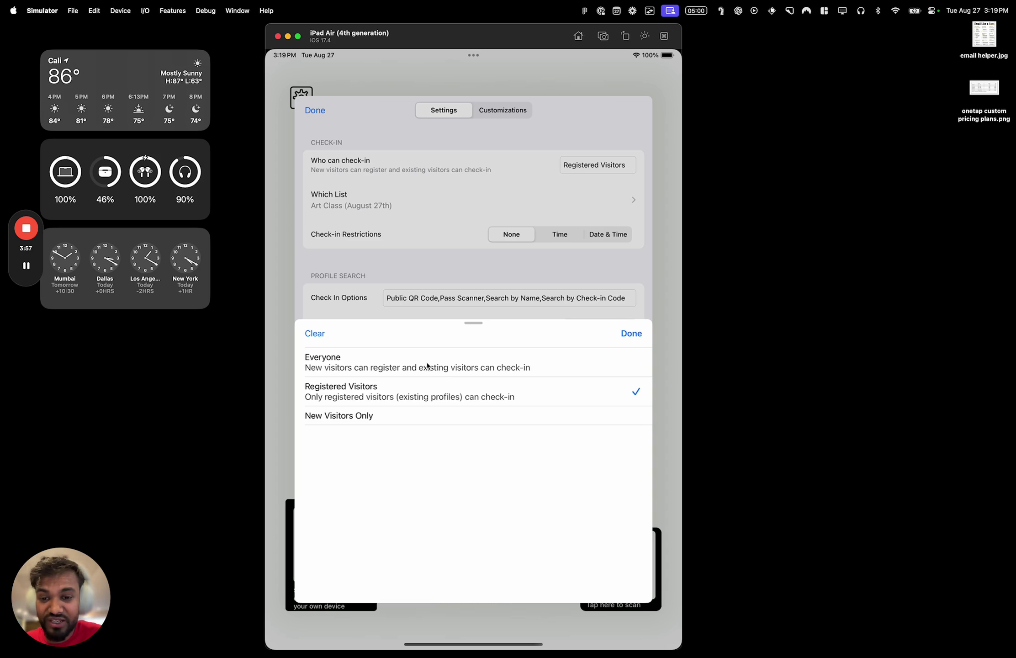
click(632, 334)
click(315, 110)
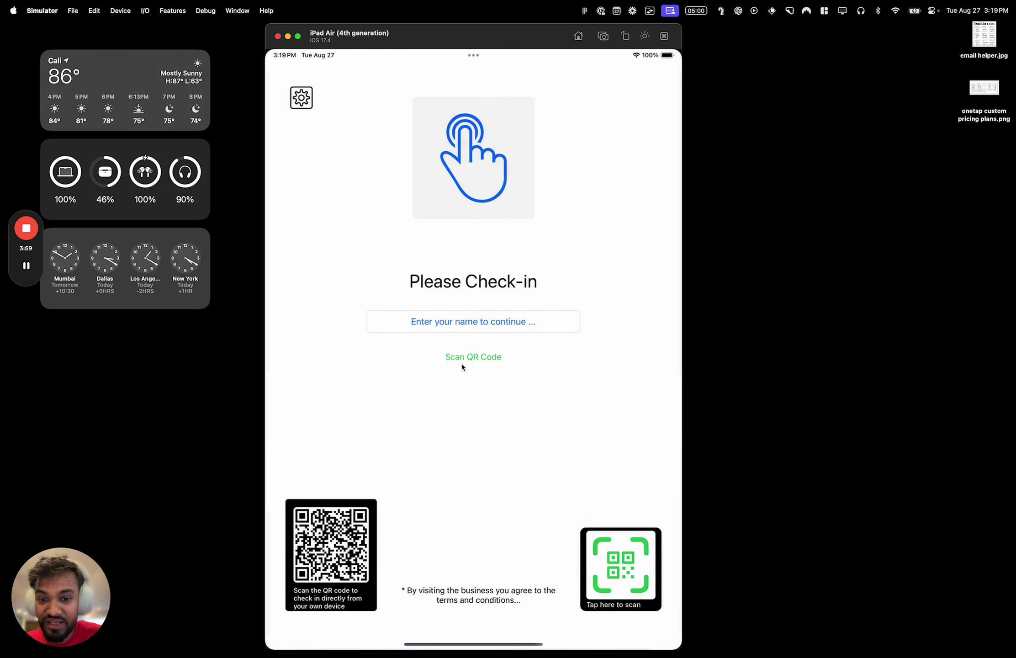
Set Who can check-in to New Visitors Only and test the registration form
click(285, 96)
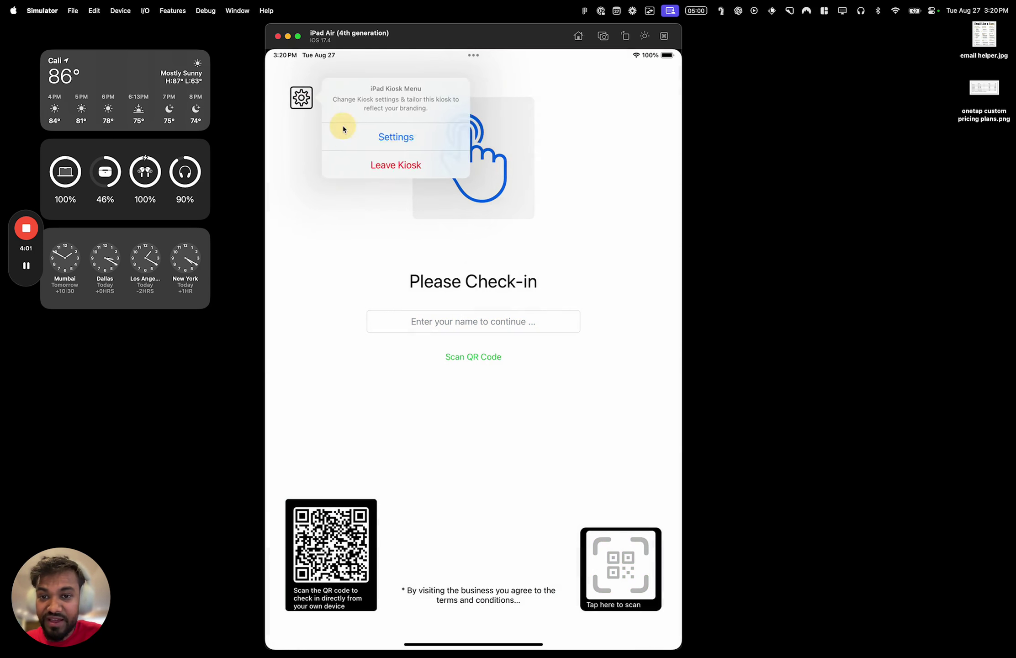
click(343, 128)
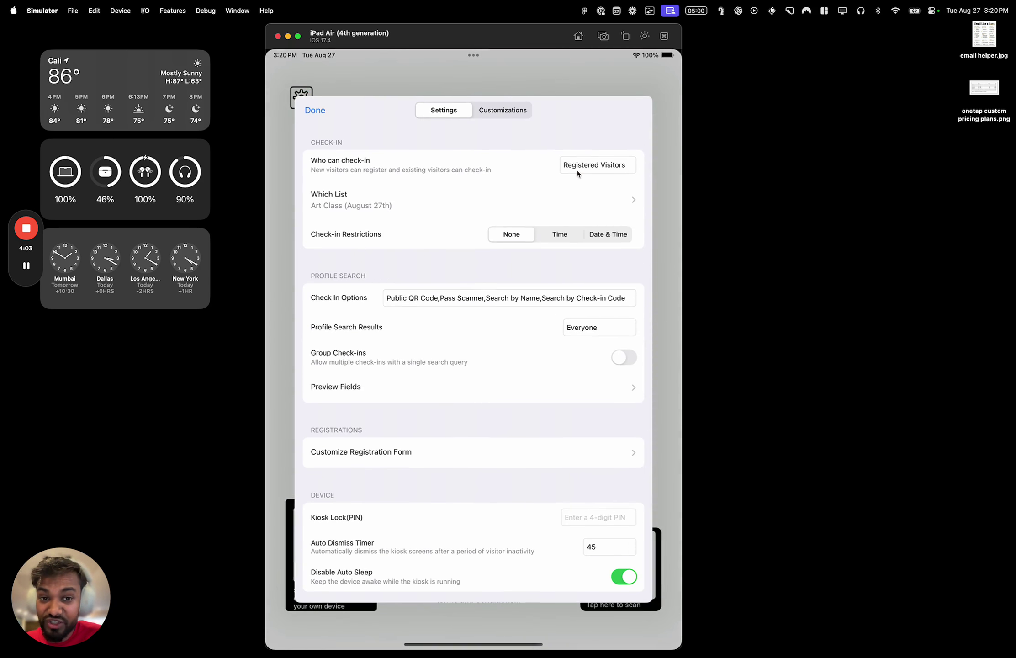
click(579, 173)
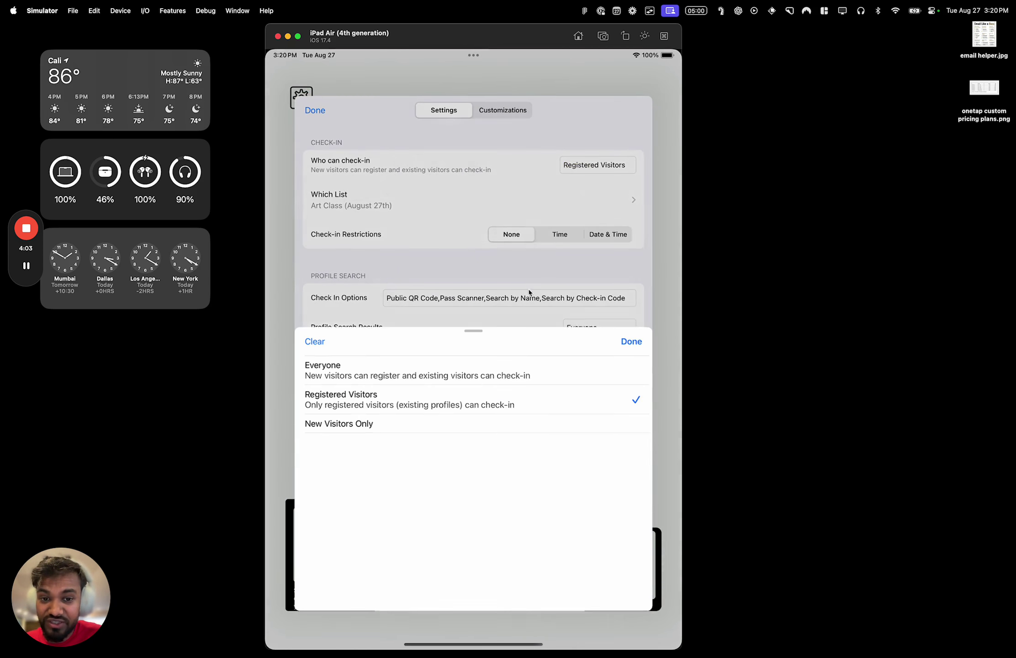
click(628, 334)
click(317, 111)
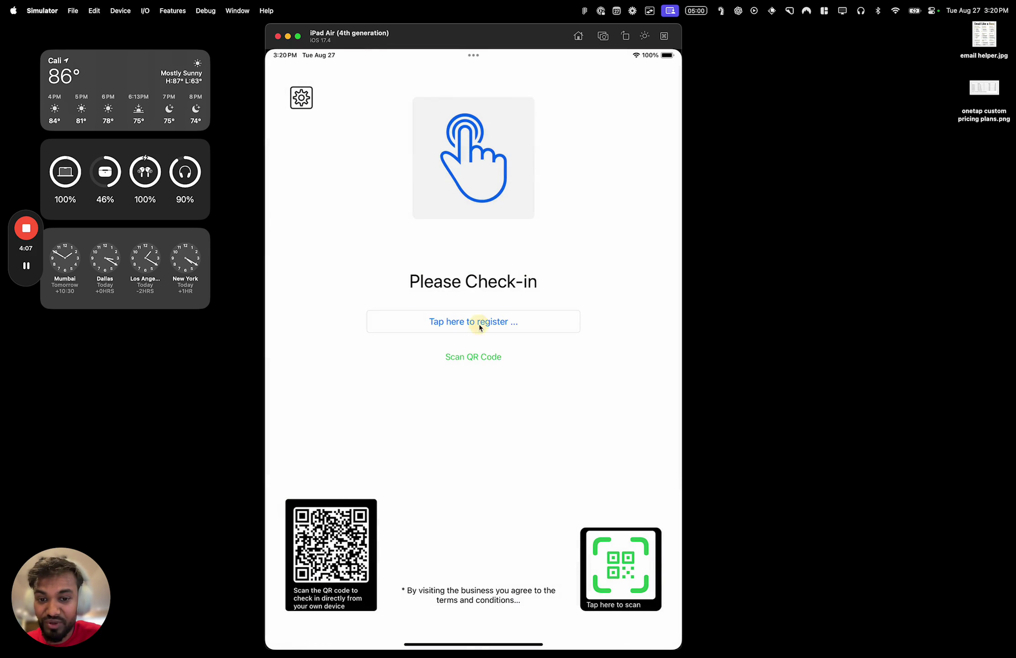
click(479, 322)
click(316, 109)
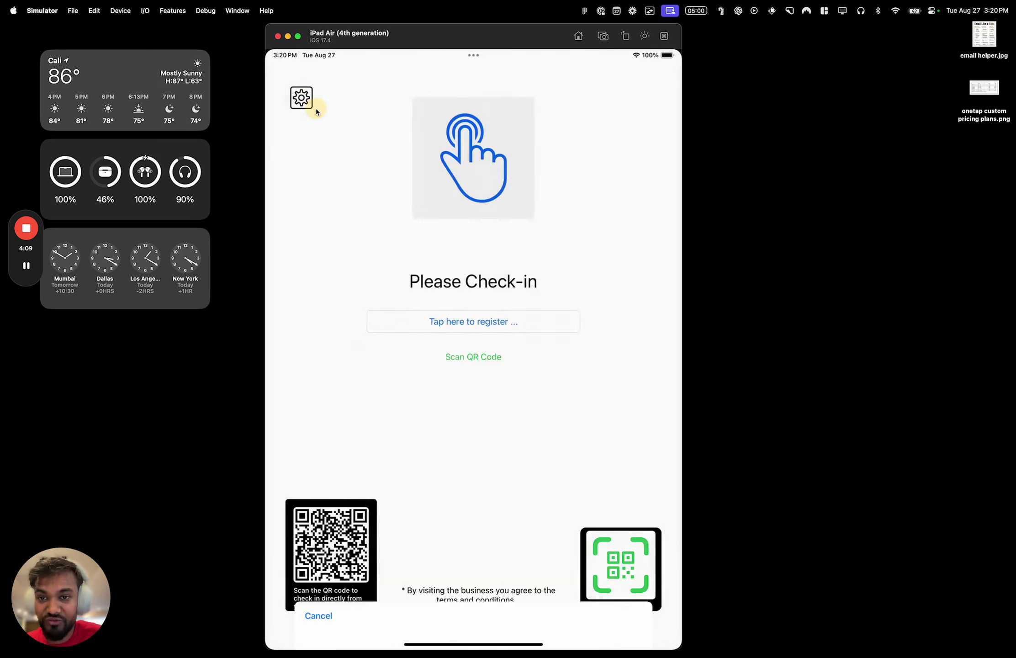
Set Who can check-in to Everyone in kiosk settings
click(312, 104)
click(337, 141)
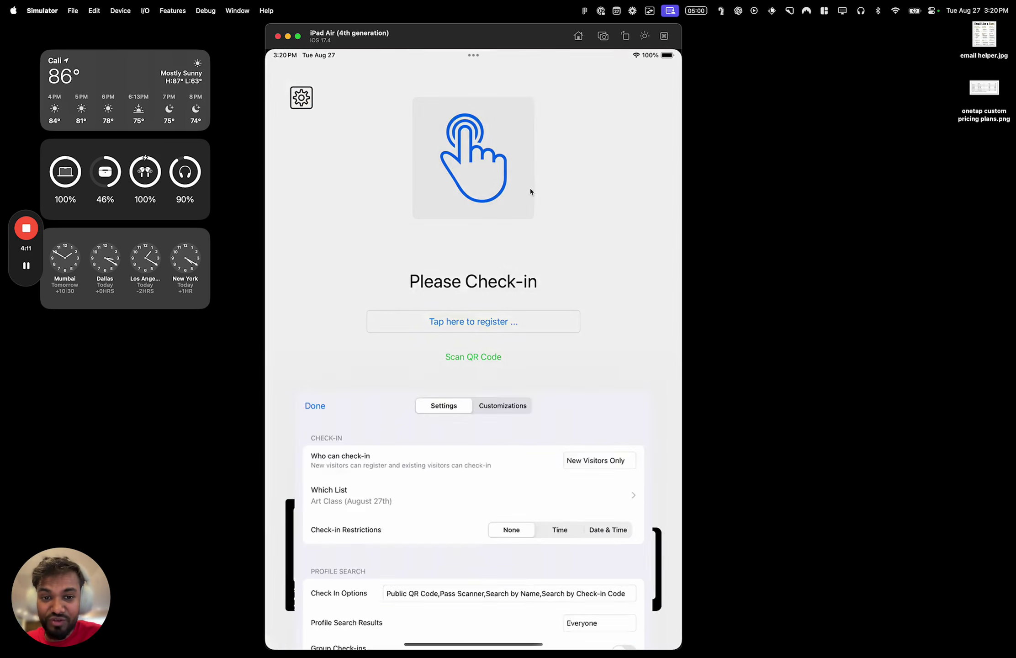
click(595, 175)
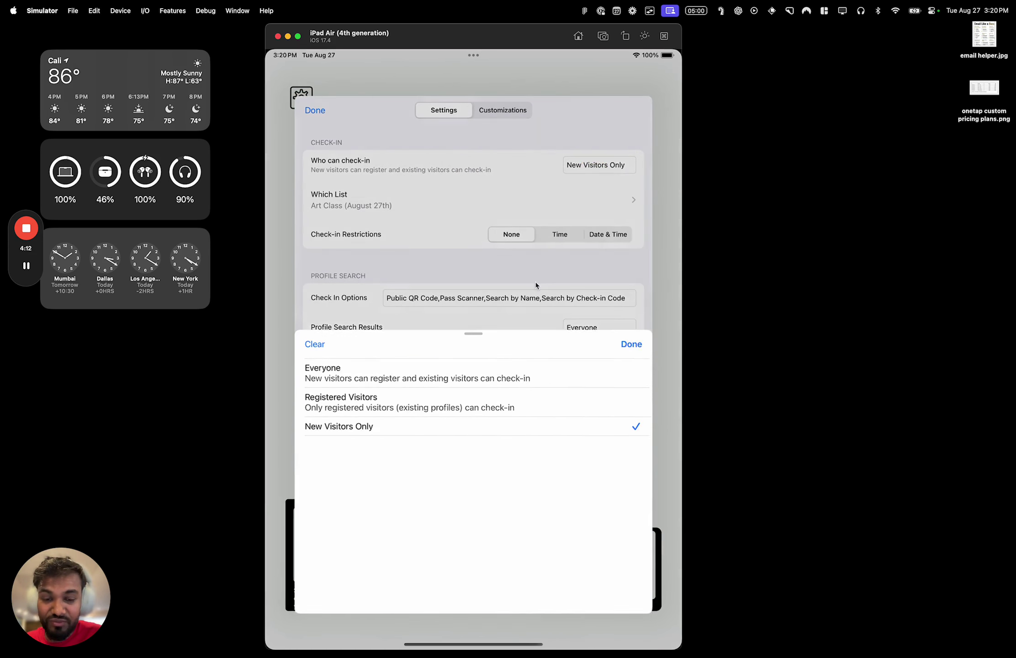
click(455, 364)
click(624, 330)
Open the kiosk registration form and enter the new visitor's name
click(315, 110)
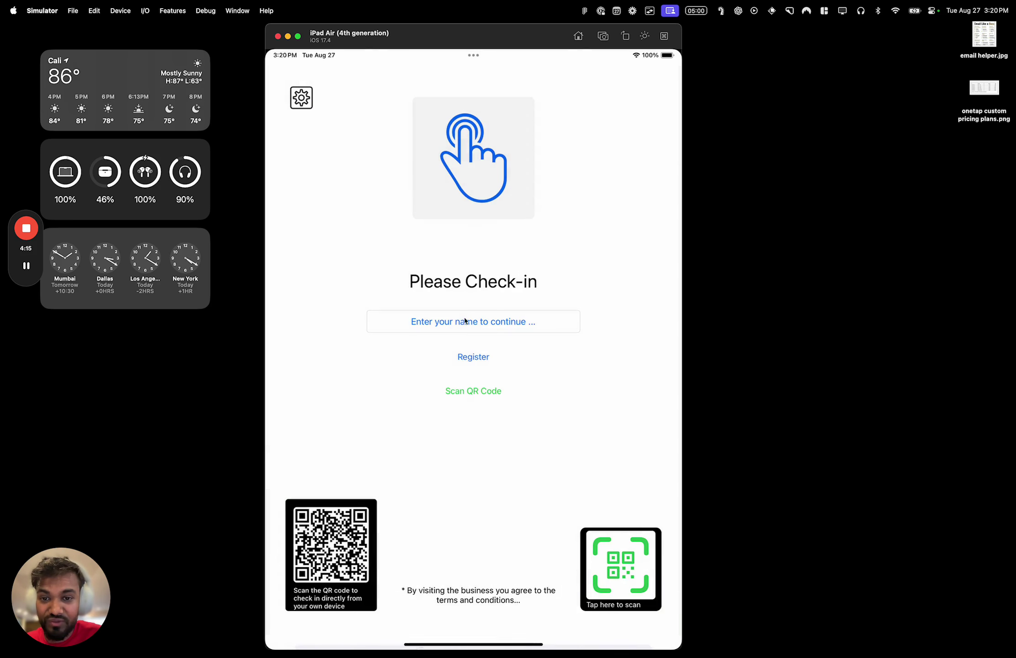
click(475, 366)
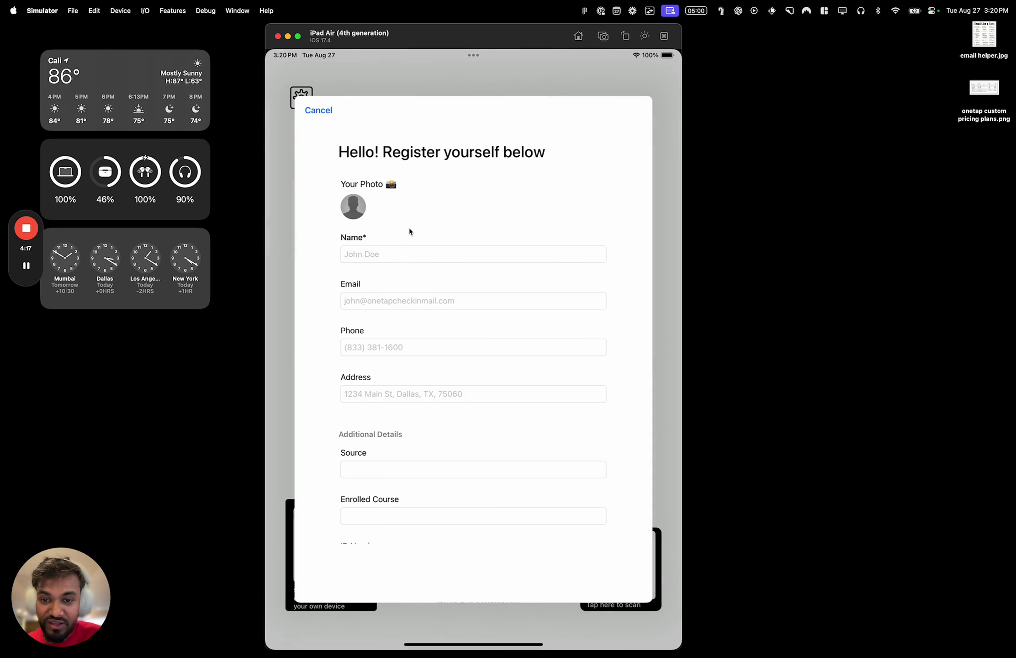
click(406, 254)
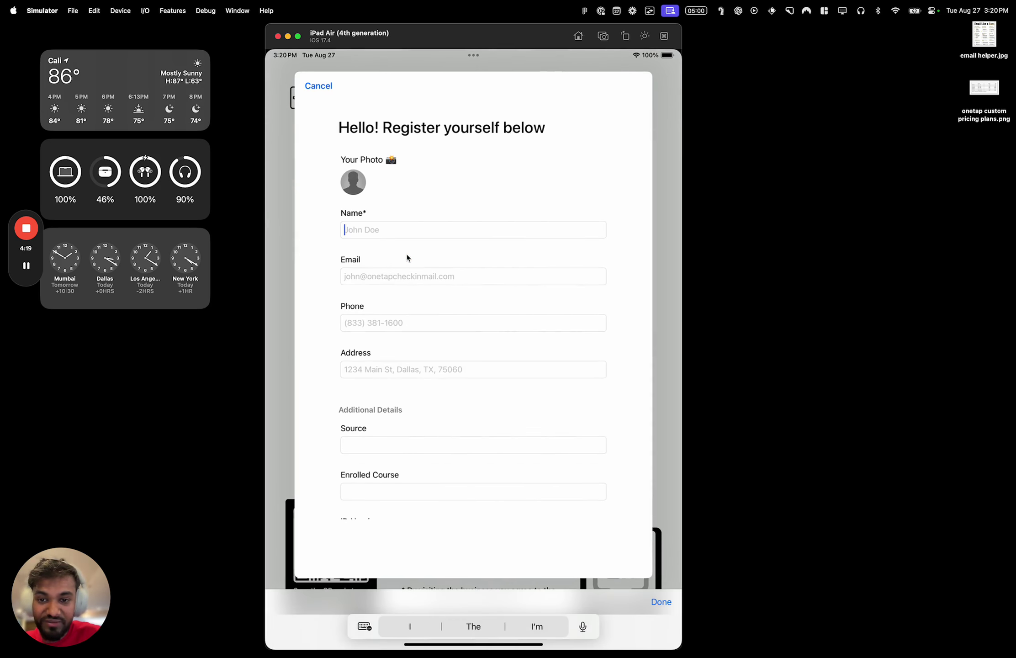
text(Stephanie)
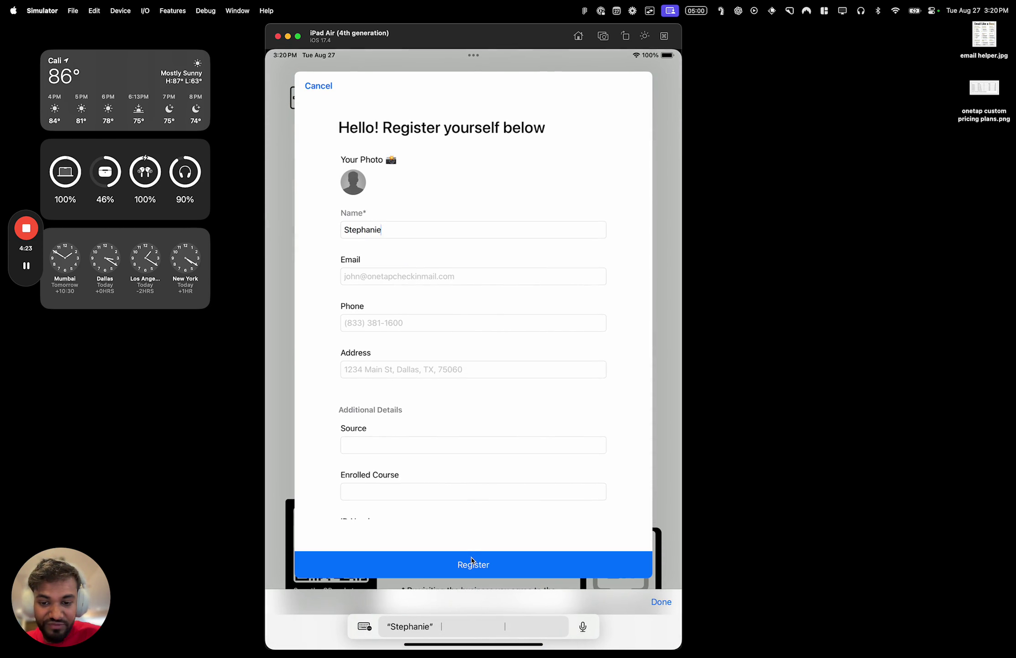
Step through the Source, Enrolled Course and ID Number fields and submit the registration
scroll(474, 480, down, 2)
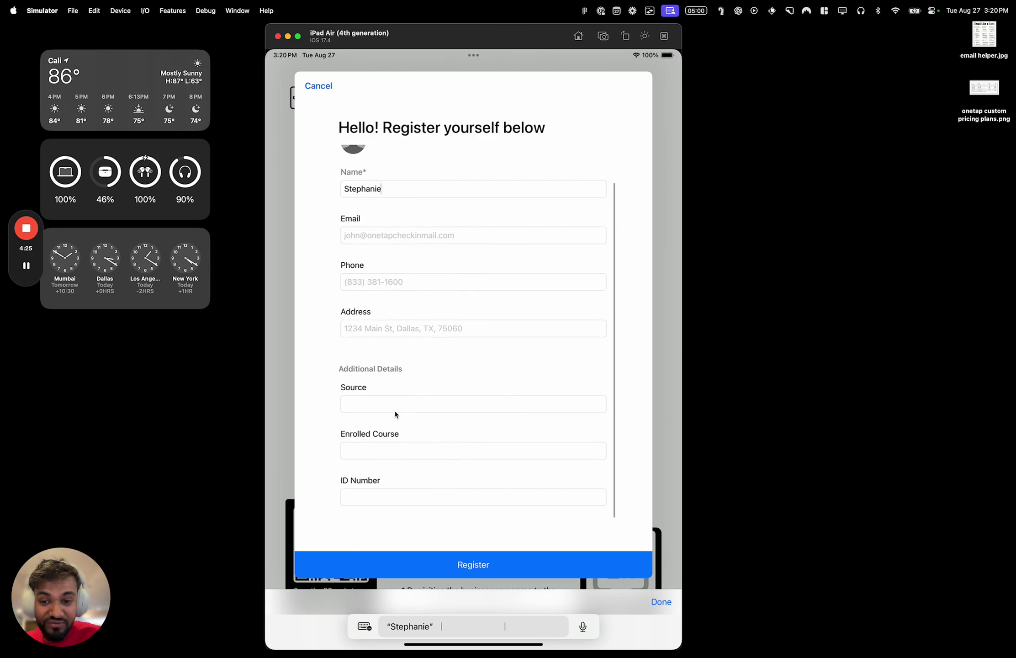
click(395, 408)
click(398, 446)
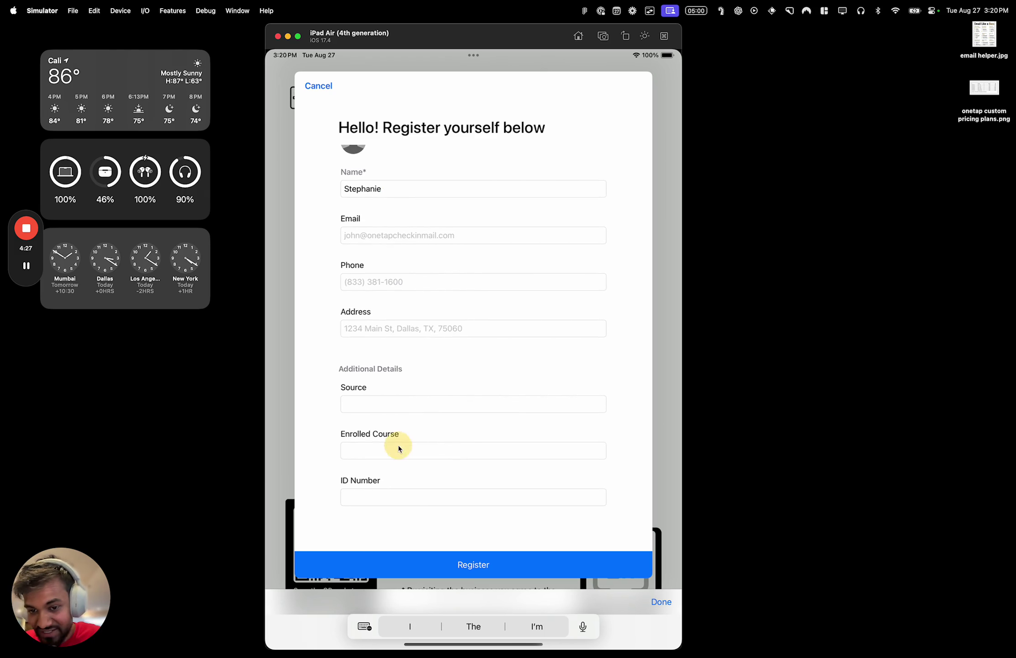
click(405, 499)
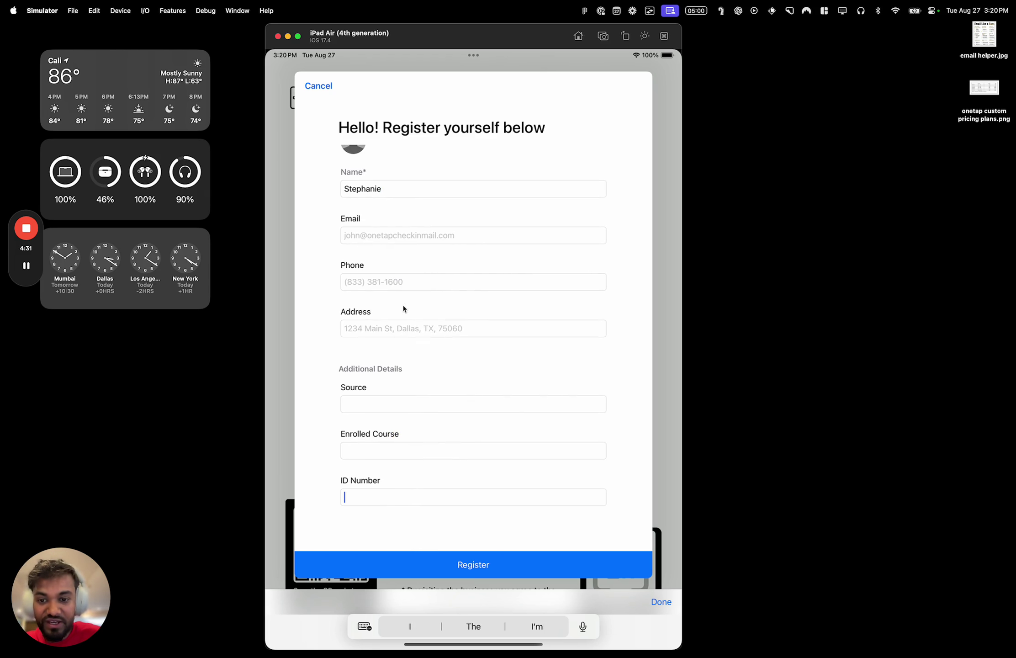
click(426, 560)
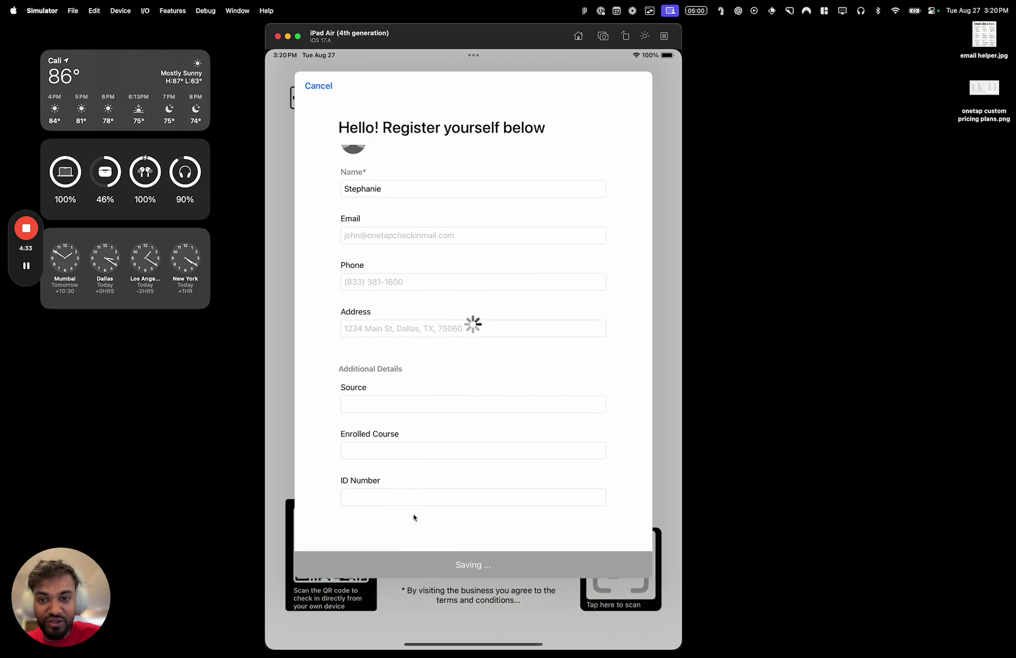
Check the newly registered visitor in, close the confirmation, and reopen kiosk settings
click(472, 408)
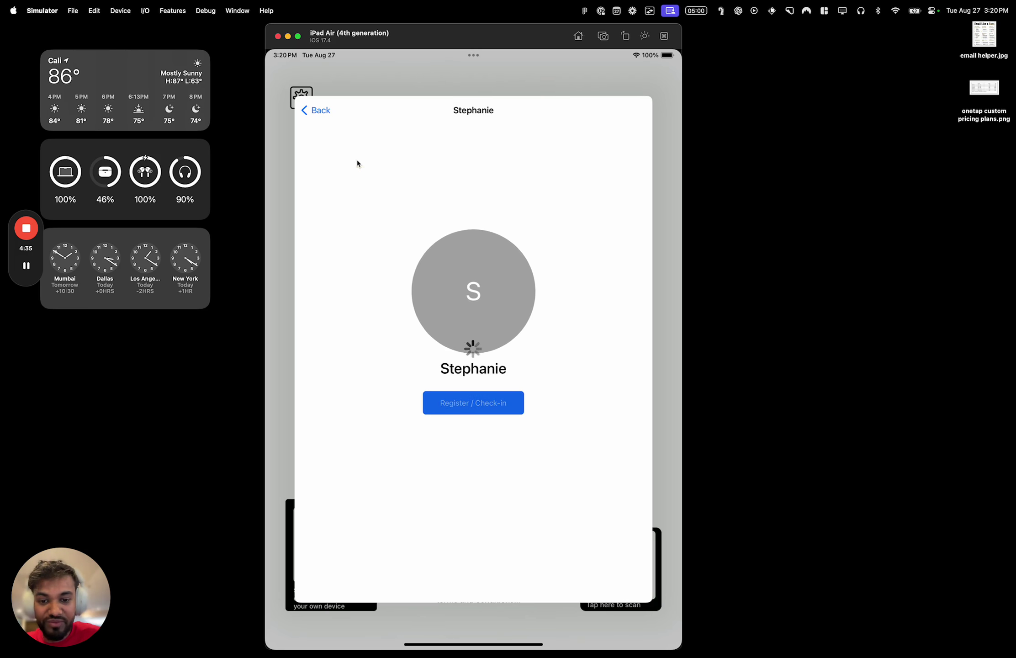
click(327, 114)
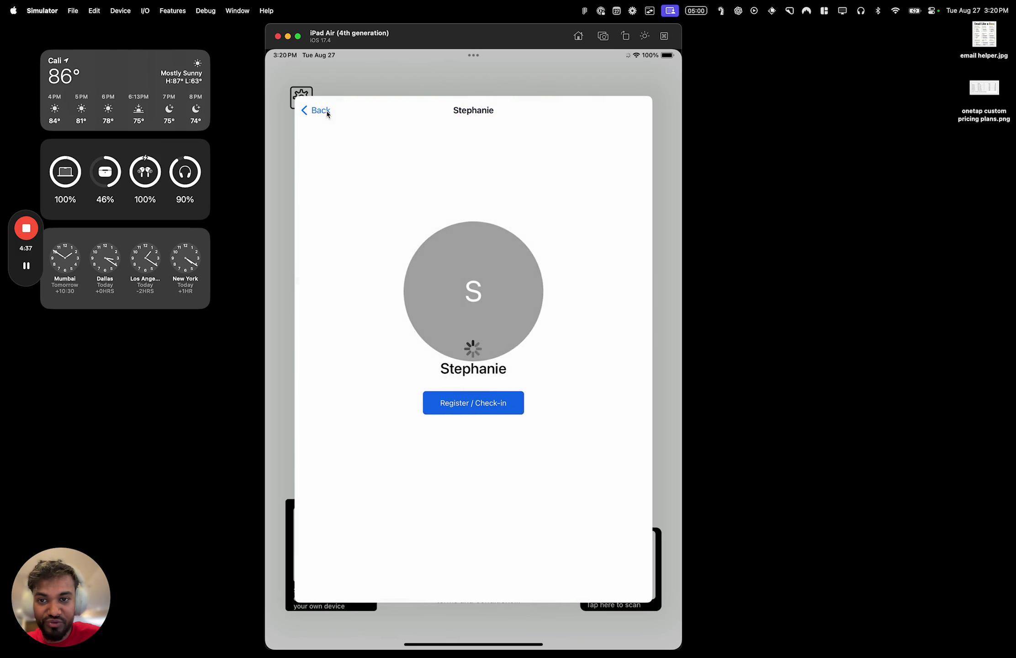
click(479, 401)
click(620, 113)
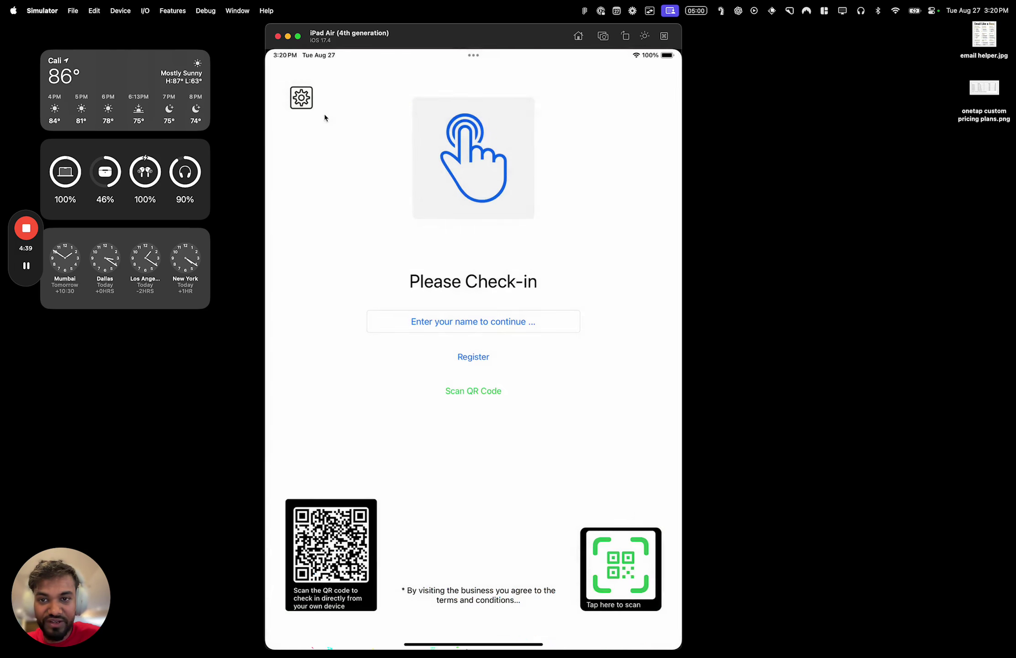
click(296, 106)
click(341, 144)
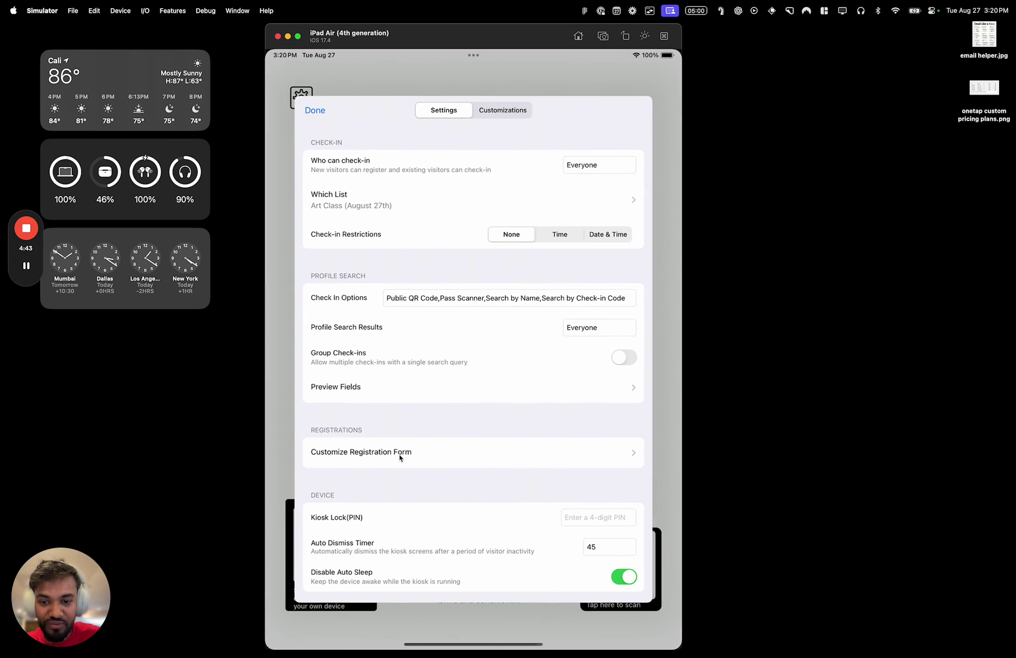
Remove the Source, Enrolled Course, Address and Email fields from the registration form
click(399, 458)
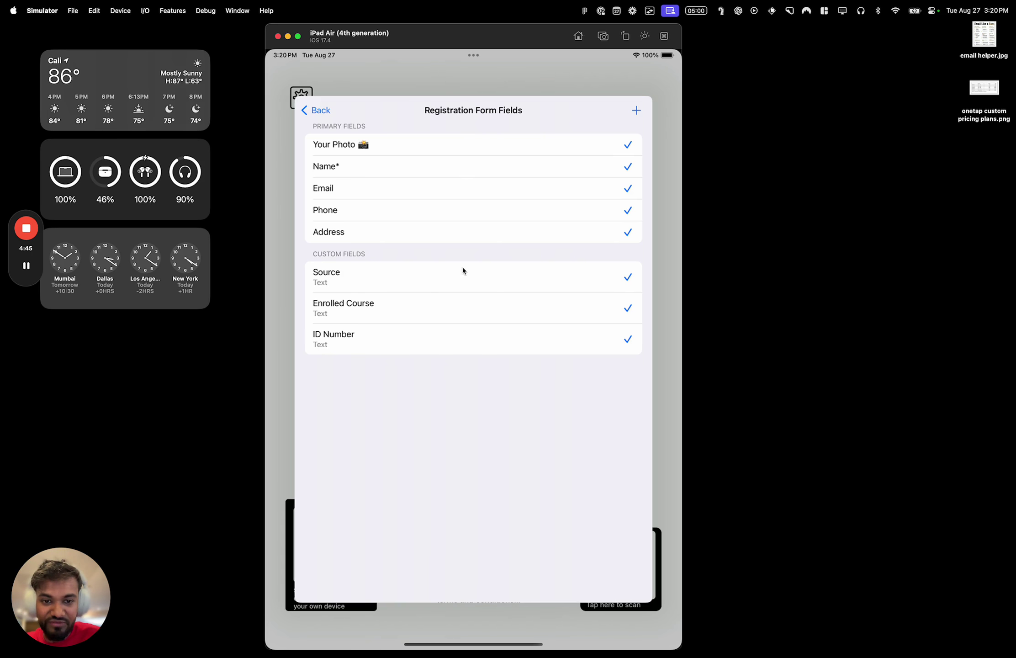
click(463, 271)
click(472, 305)
click(481, 228)
click(474, 192)
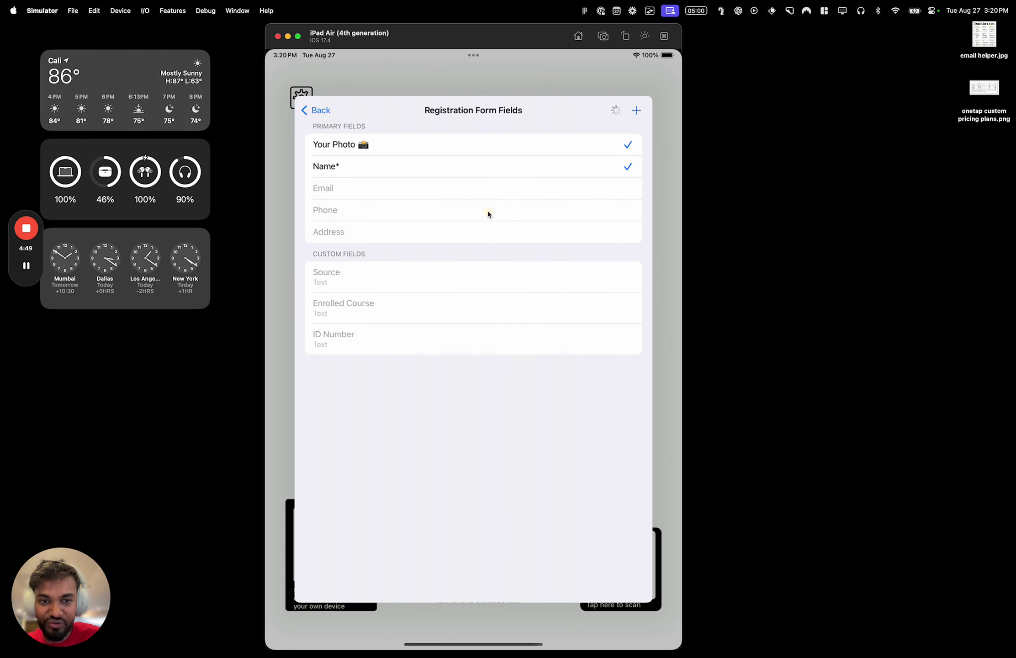
Leave settings and confirm the Register form now asks only for photo and name
click(322, 109)
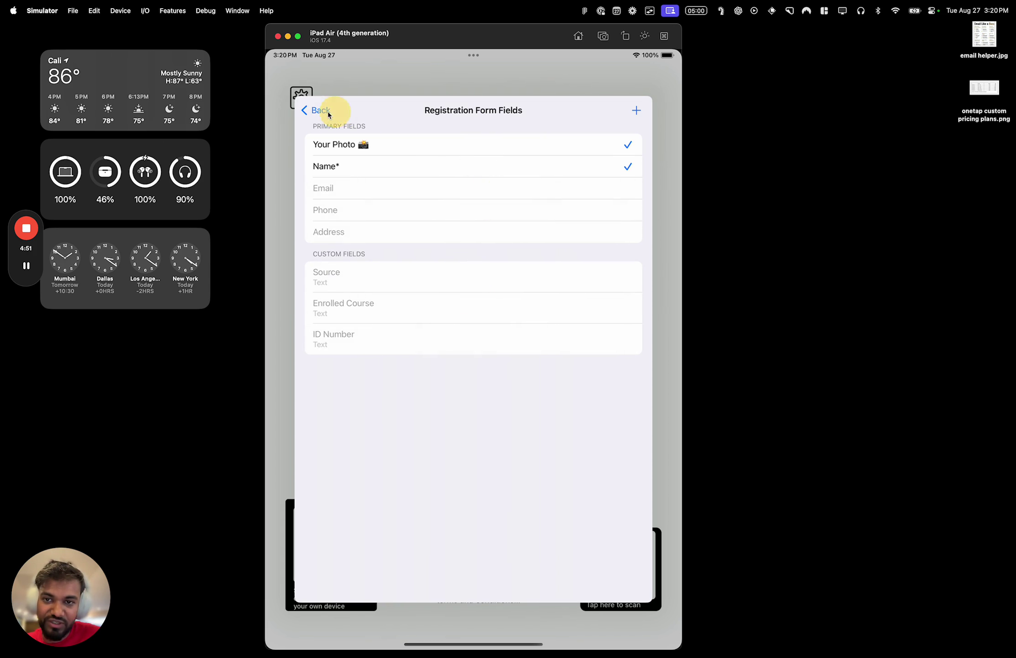
click(316, 112)
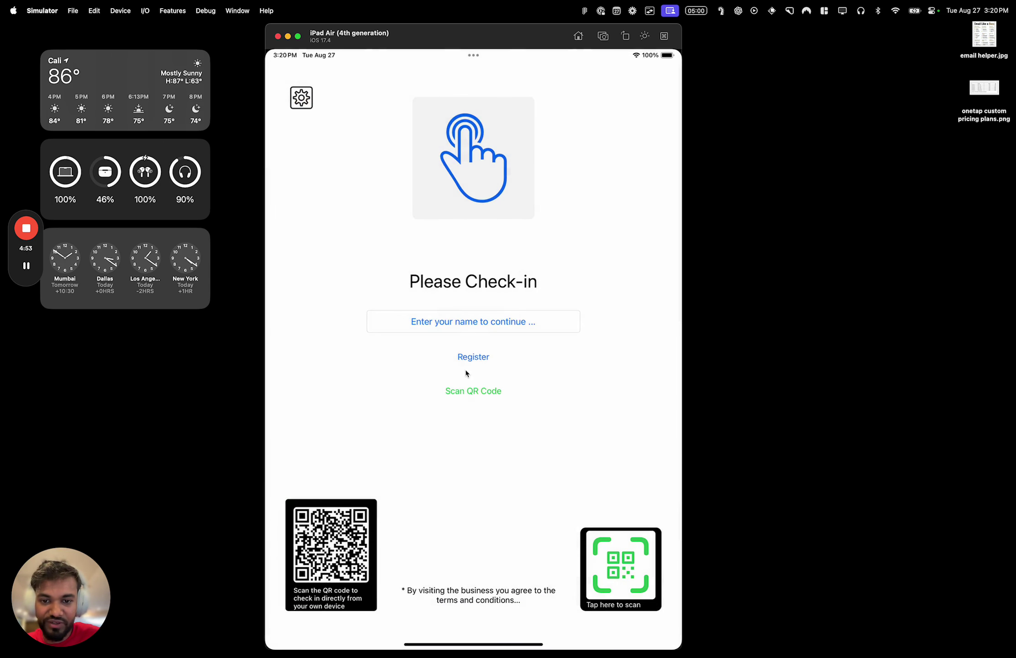
click(462, 353)
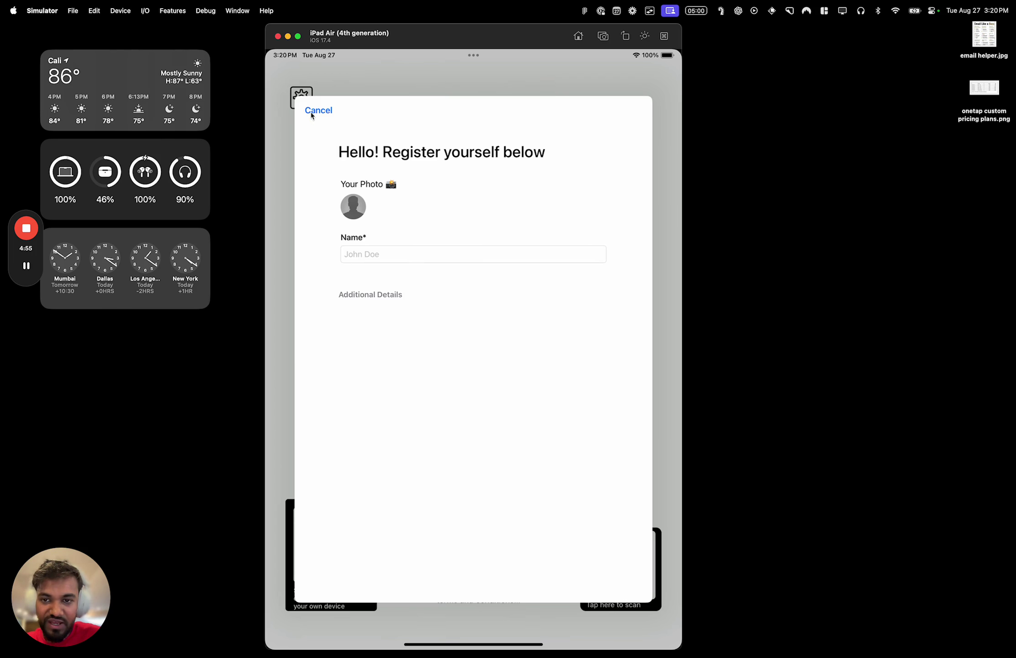
click(313, 113)
Enlarge the kiosk's check-in QR code, then switch to the Chrome dashboard
click(302, 98)
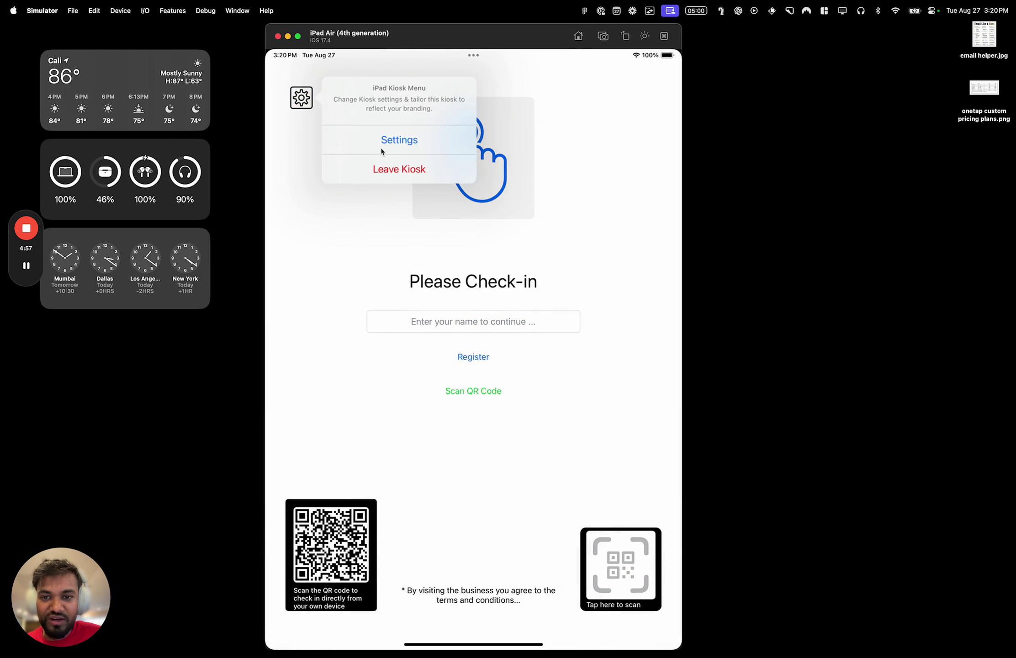
click(381, 151)
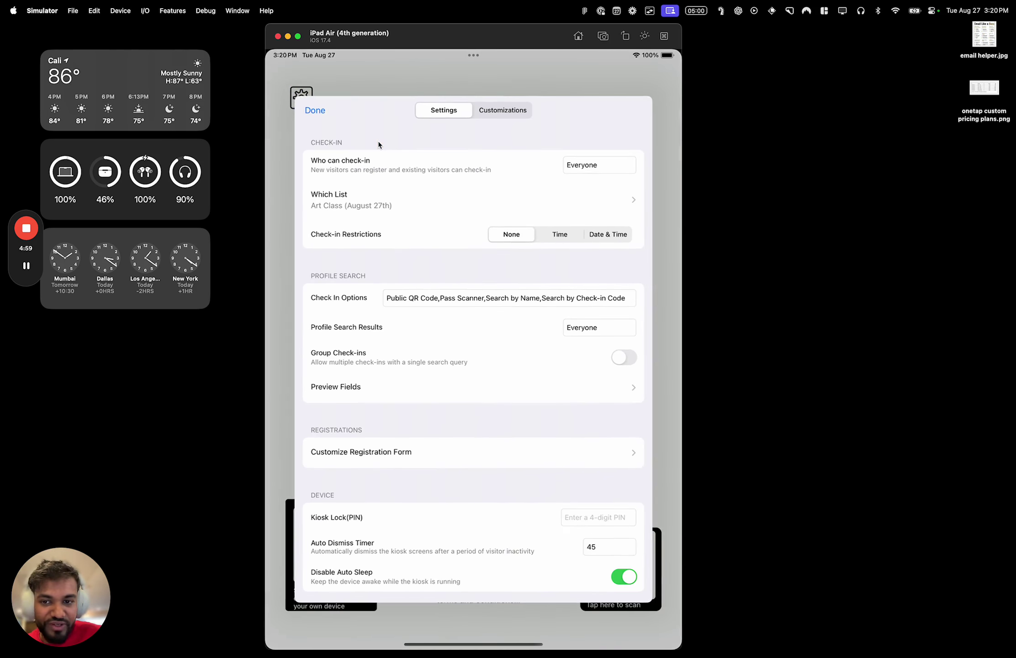
click(320, 109)
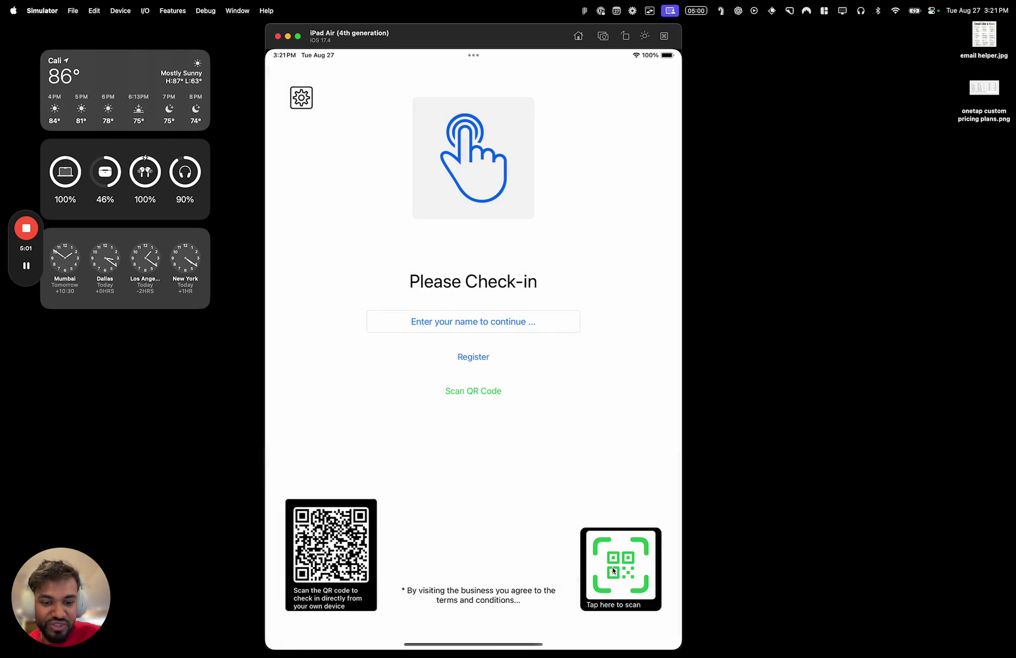
click(358, 549)
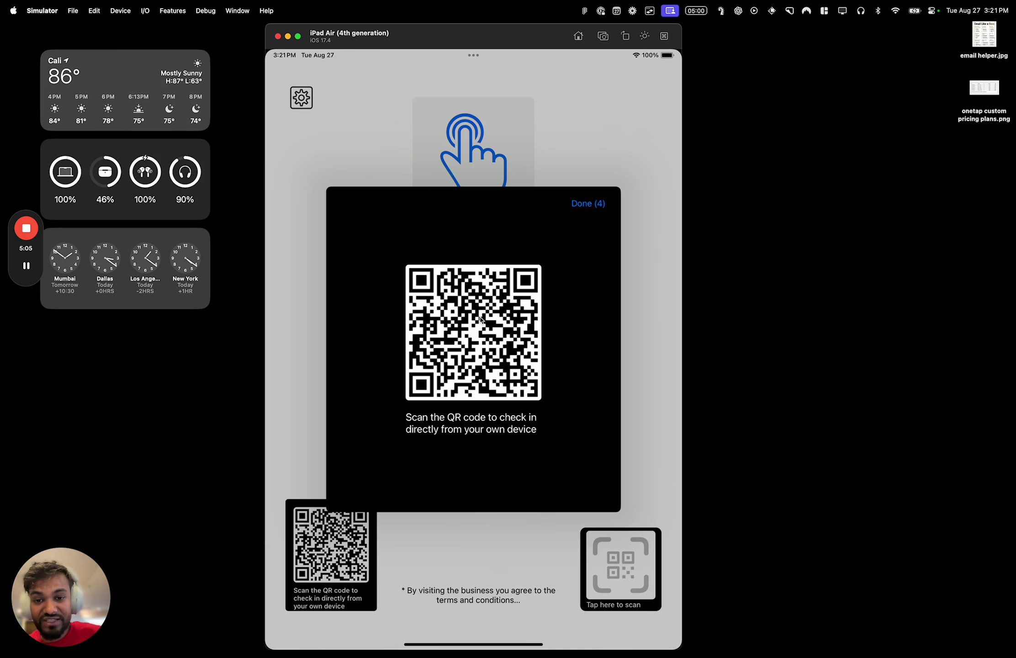
key(ctrl+Left)
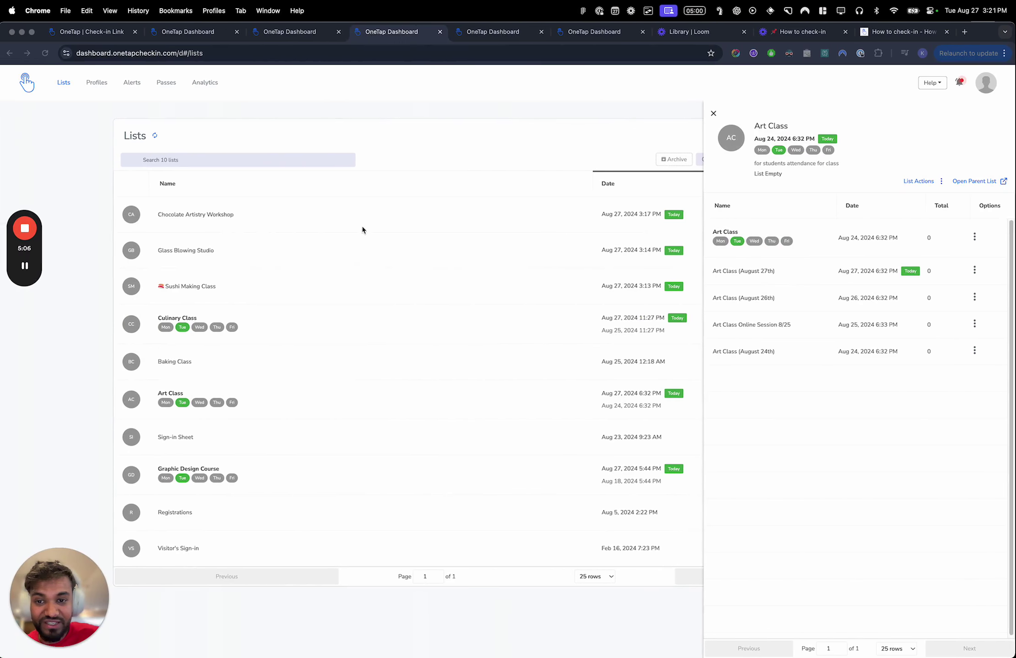
Show the Art Class list's public check-in link and open it in a new tab
click(975, 235)
click(942, 356)
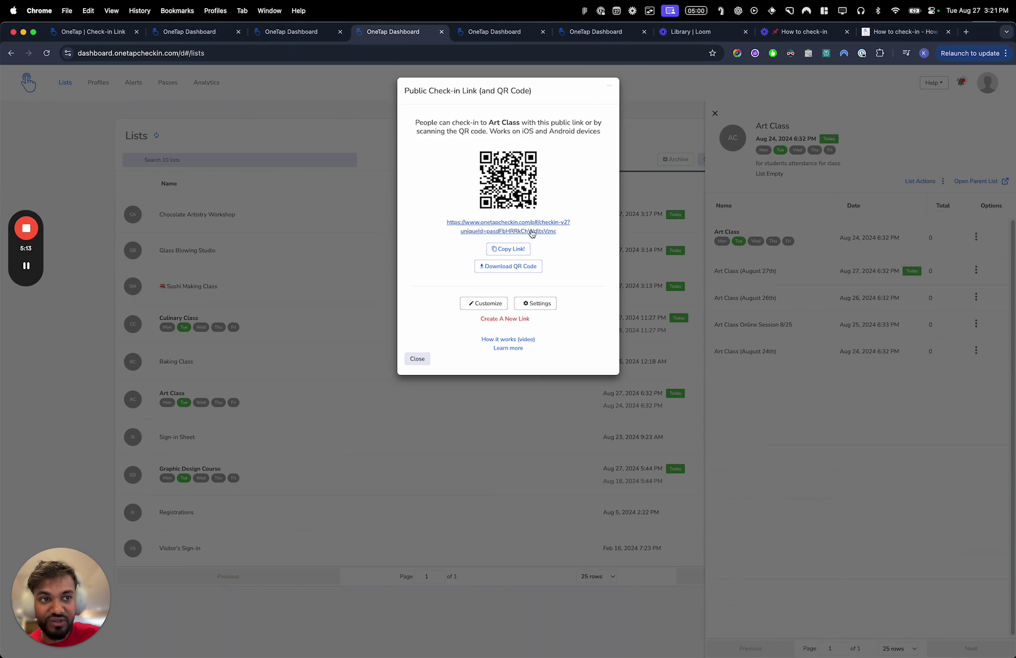
key(ctrl+Right)
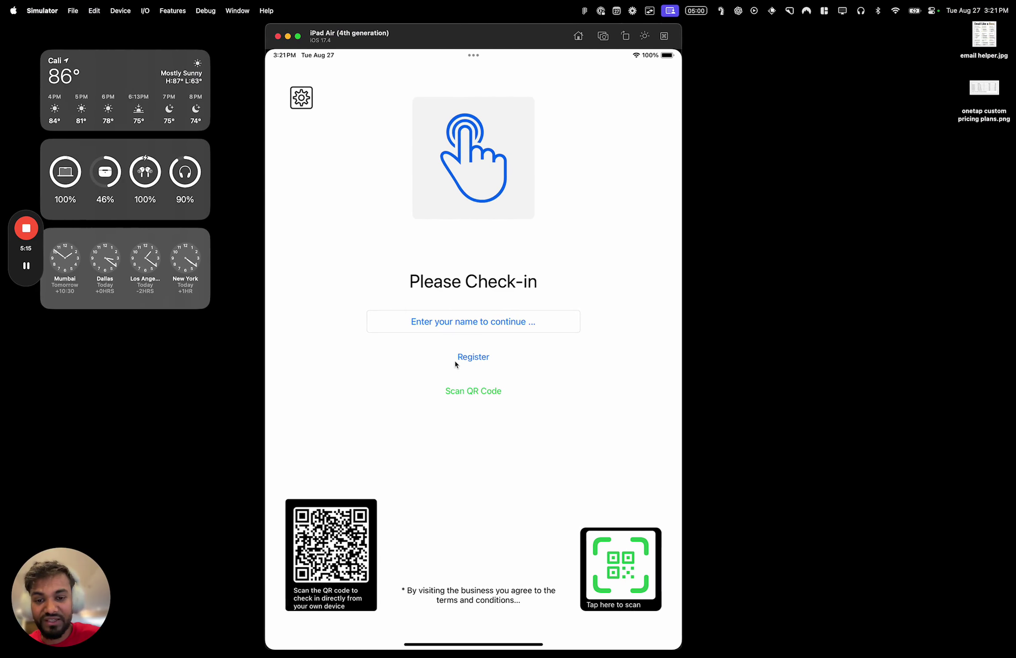
key(ctrl+Left)
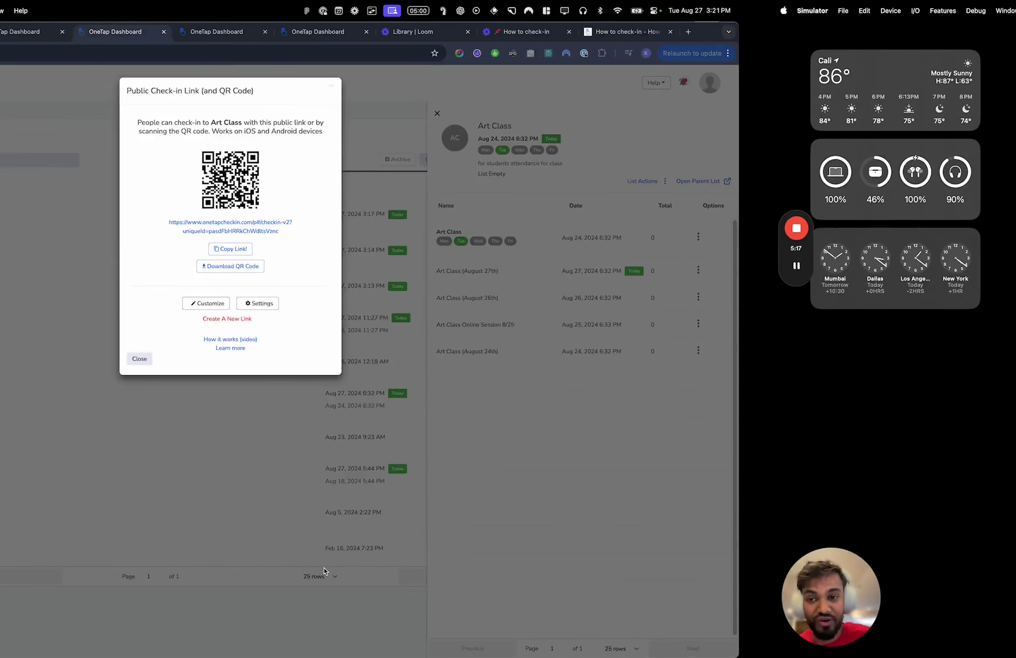
click(526, 229)
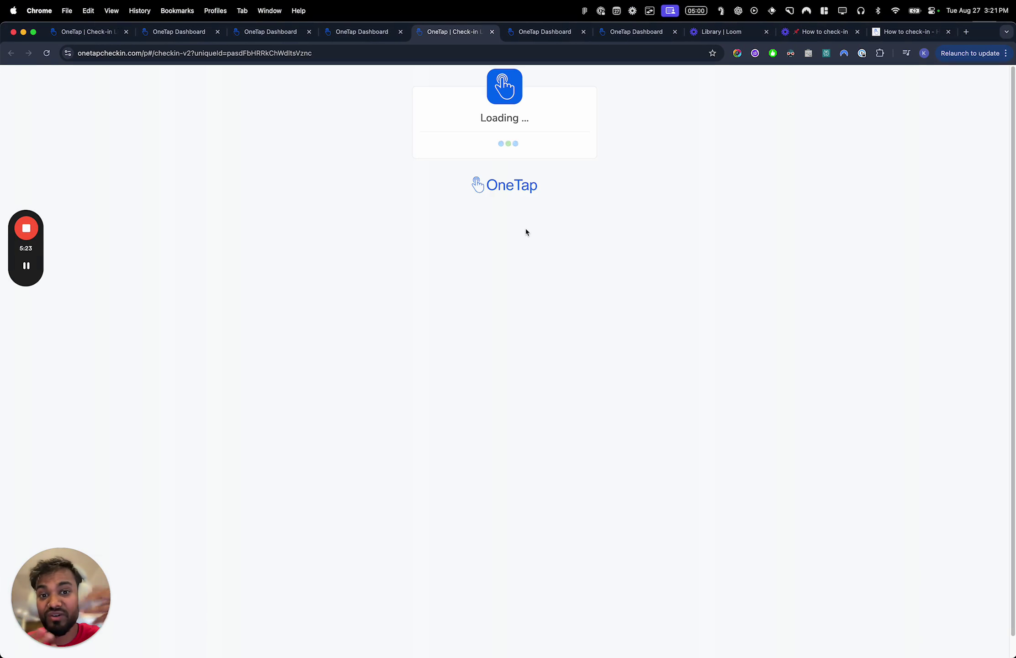
Close the public check-in tab and return to the kiosk simulator
click(515, 51)
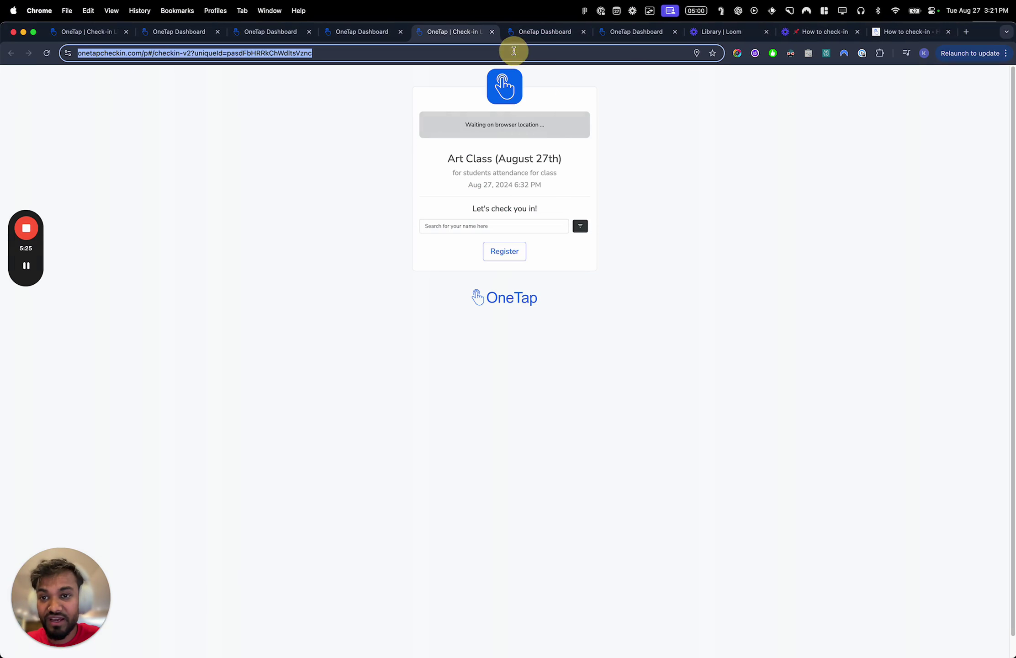
key(super+w)
key(ctrl+Right)
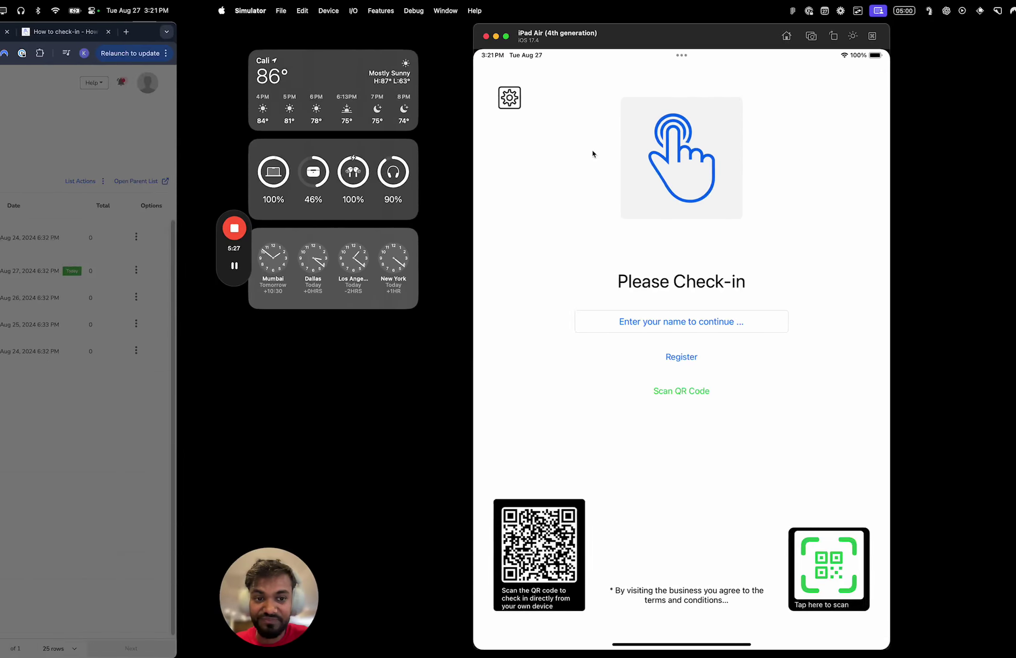
Uncheck Public QR Code in the kiosk's Check In Options and save the settings
click(301, 97)
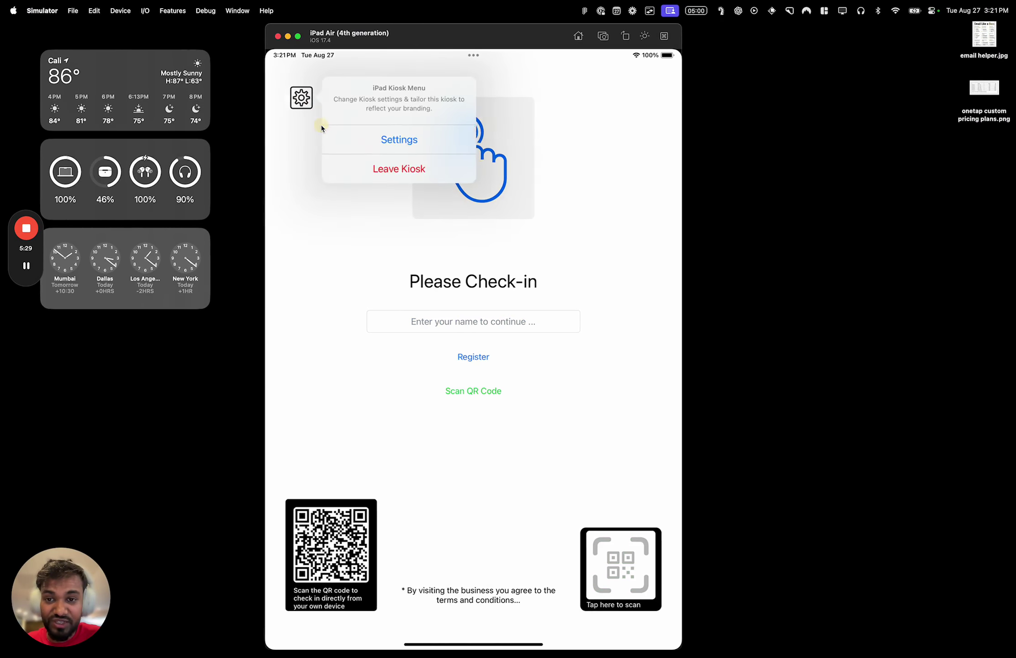
click(332, 133)
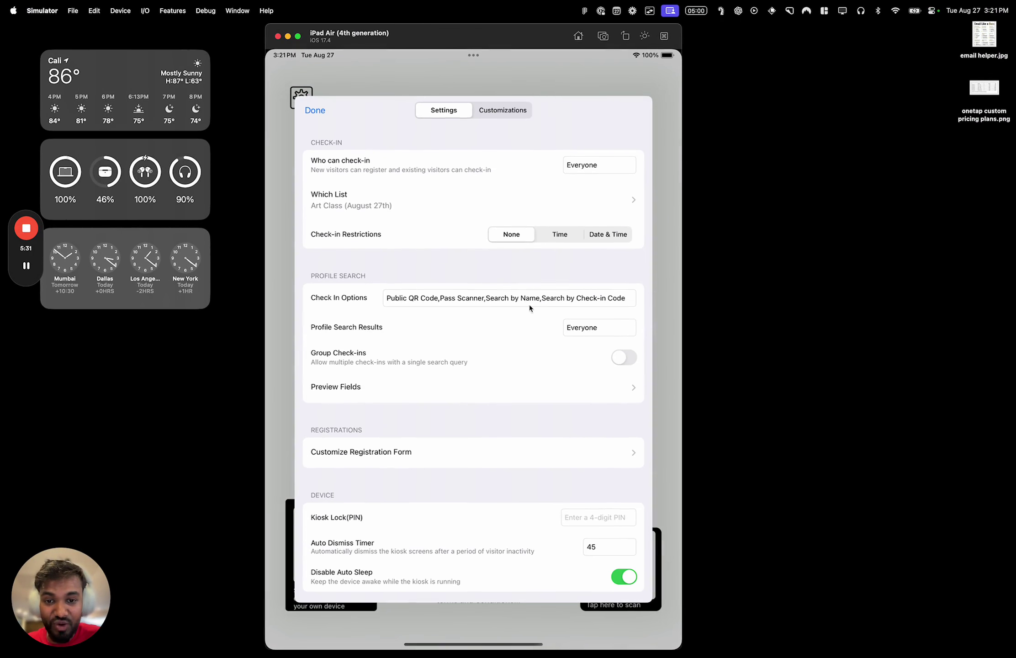
click(372, 295)
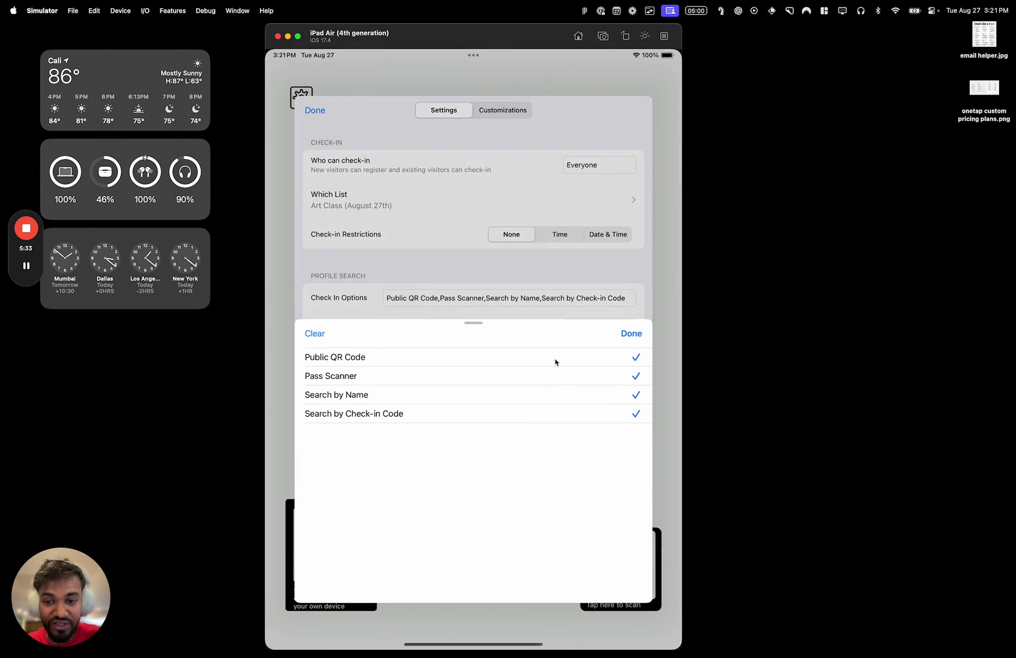
click(554, 361)
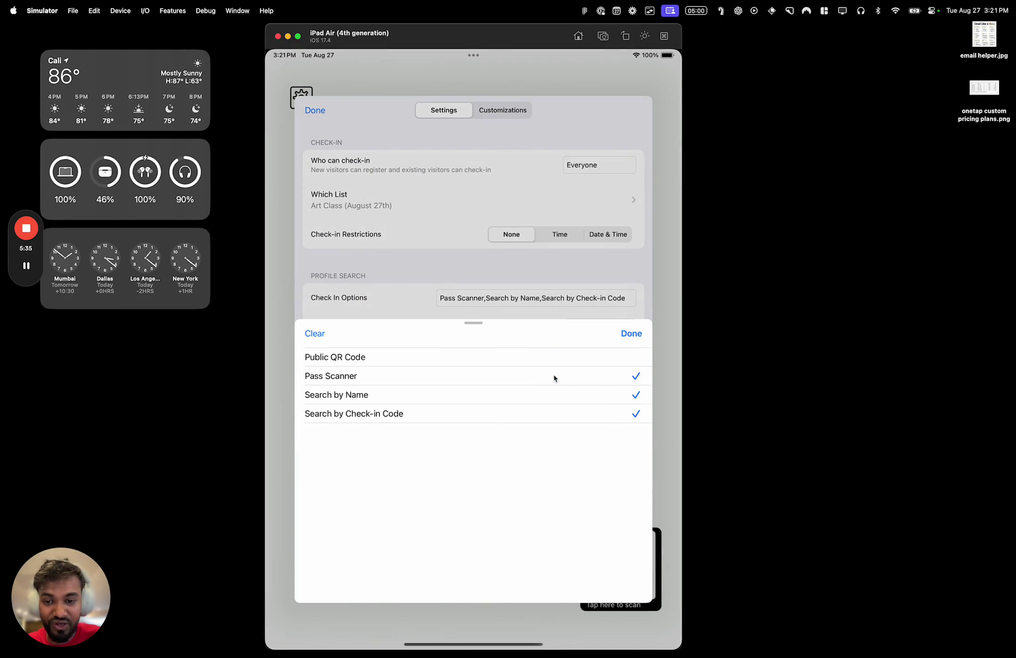
click(640, 335)
click(316, 110)
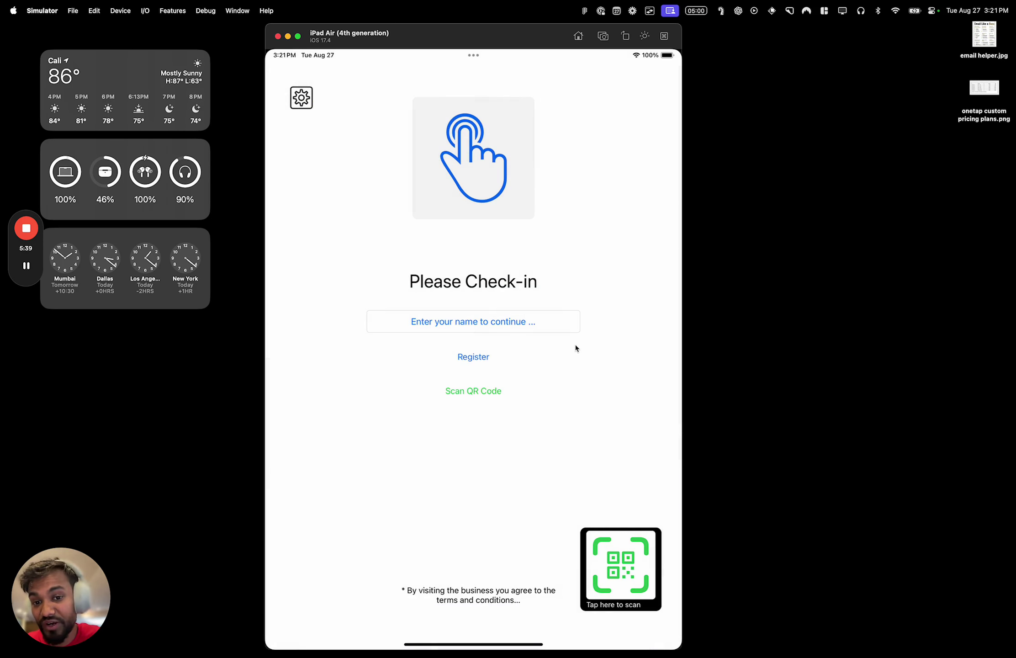
key(ctrl+Left)
Dismiss the QR pop-up, open a Chemistry student's profile, and view all its passes
click(317, 167)
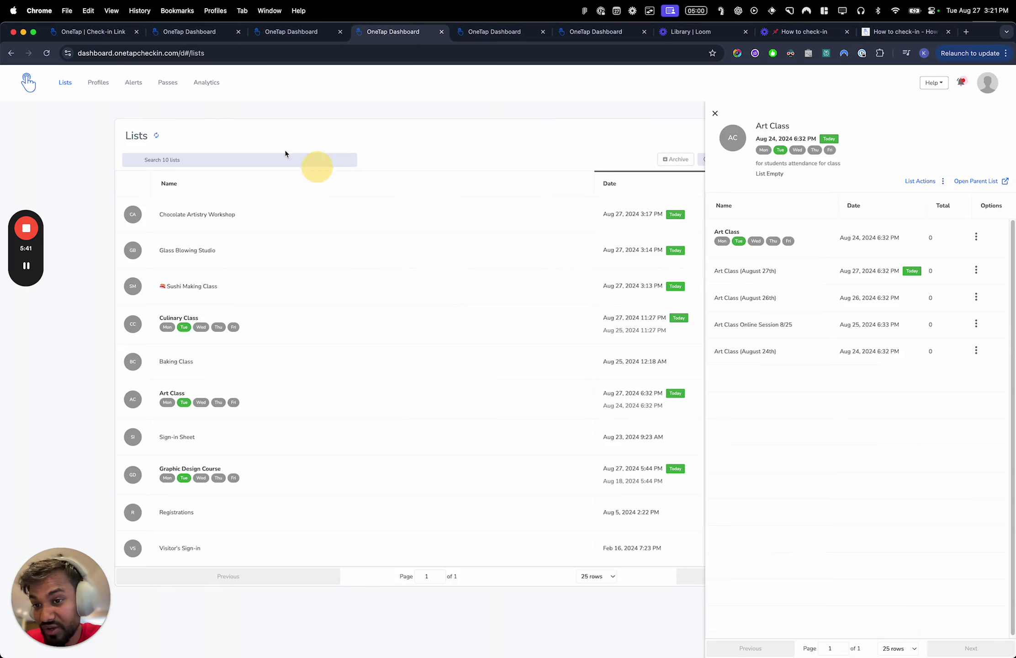
click(100, 83)
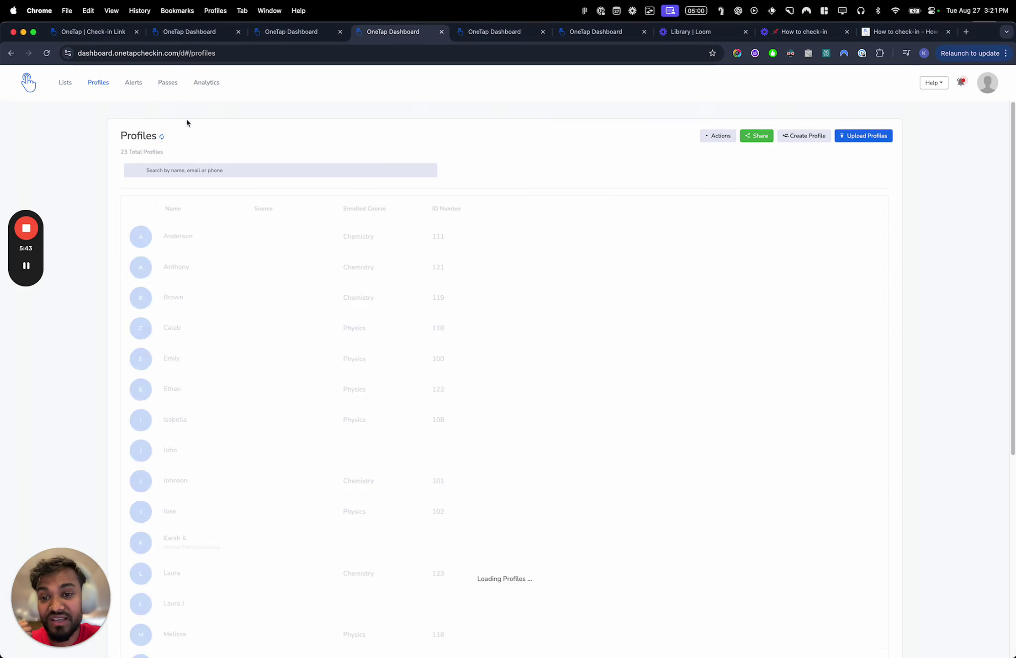
click(192, 298)
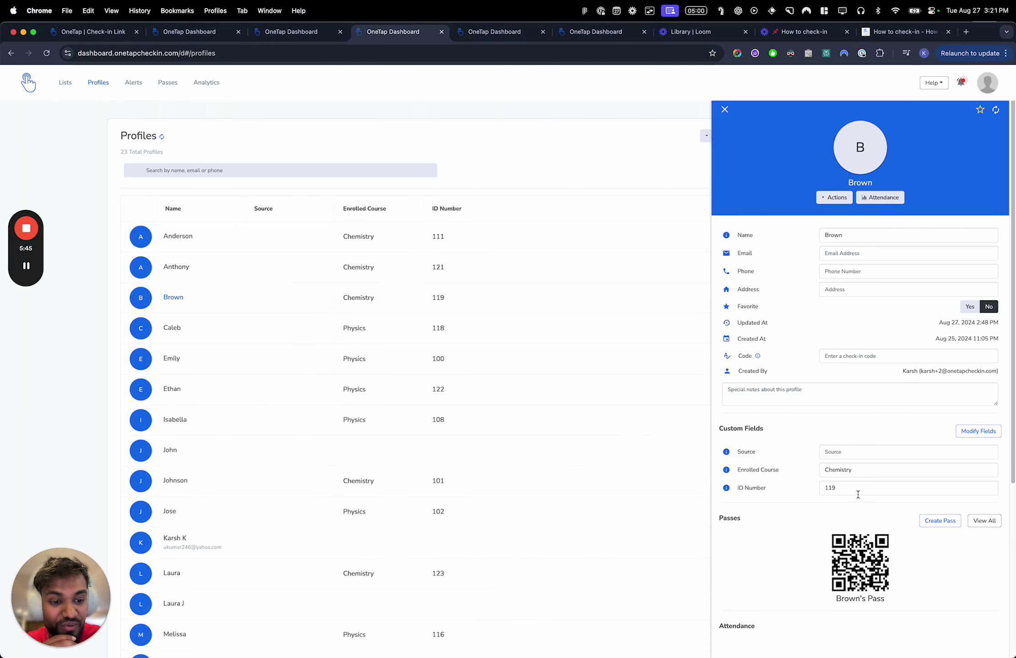
scroll(868, 480, down, 5)
click(984, 351)
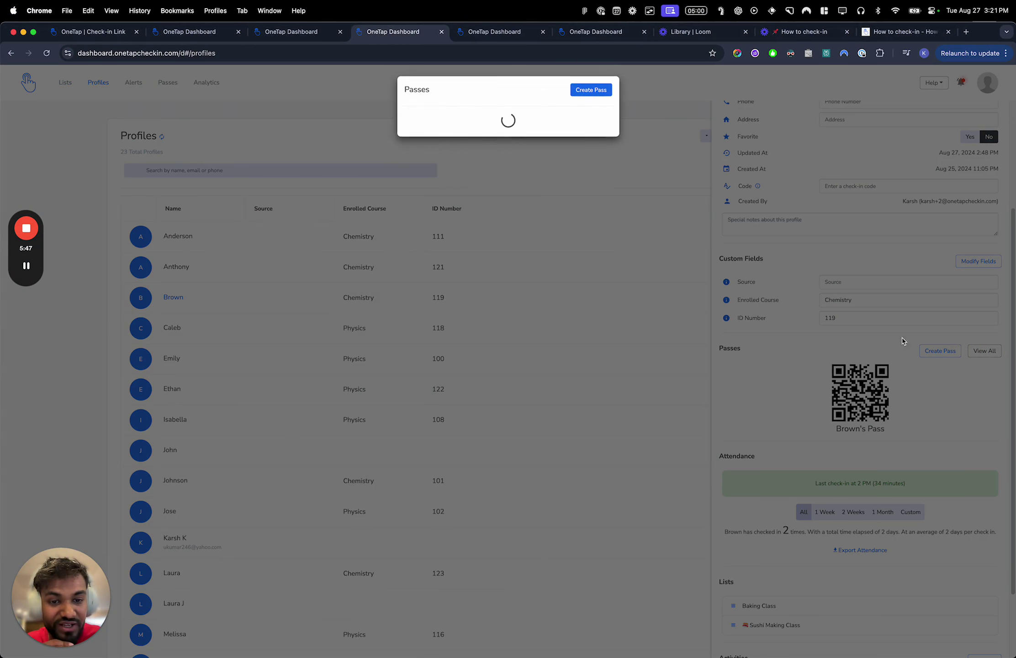
key(ctrl+Right)
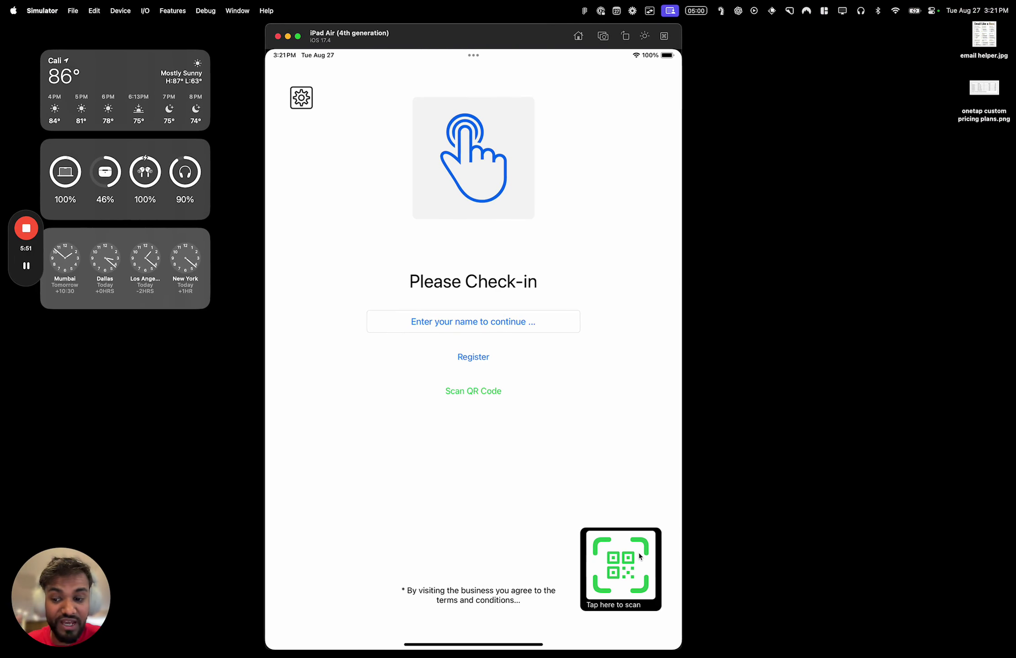
Open and cancel the kiosk's name search to test it
click(498, 321)
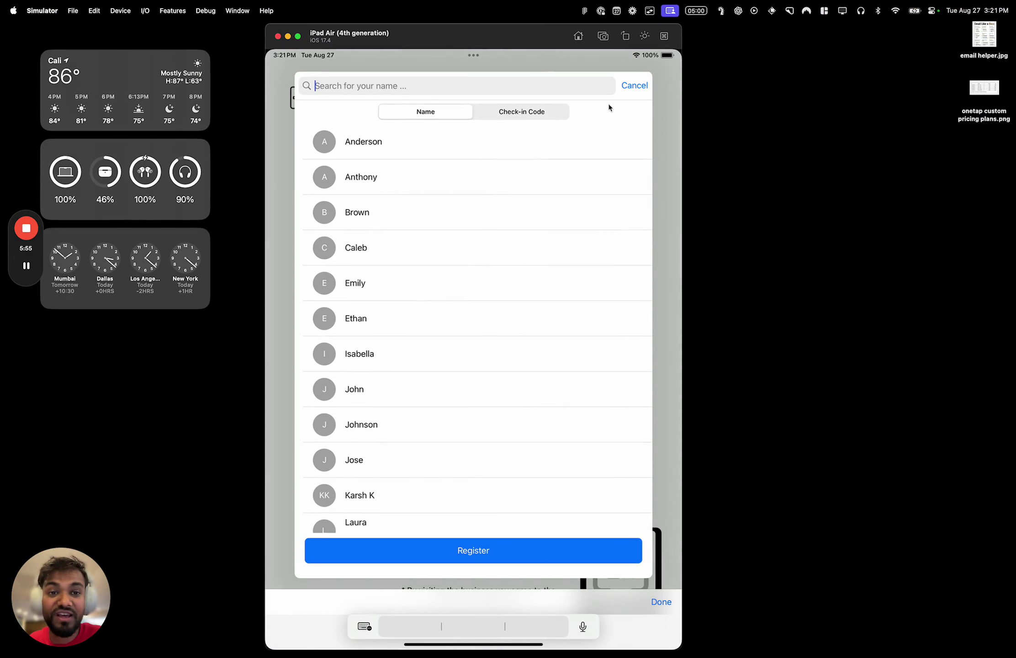
click(630, 86)
click(313, 106)
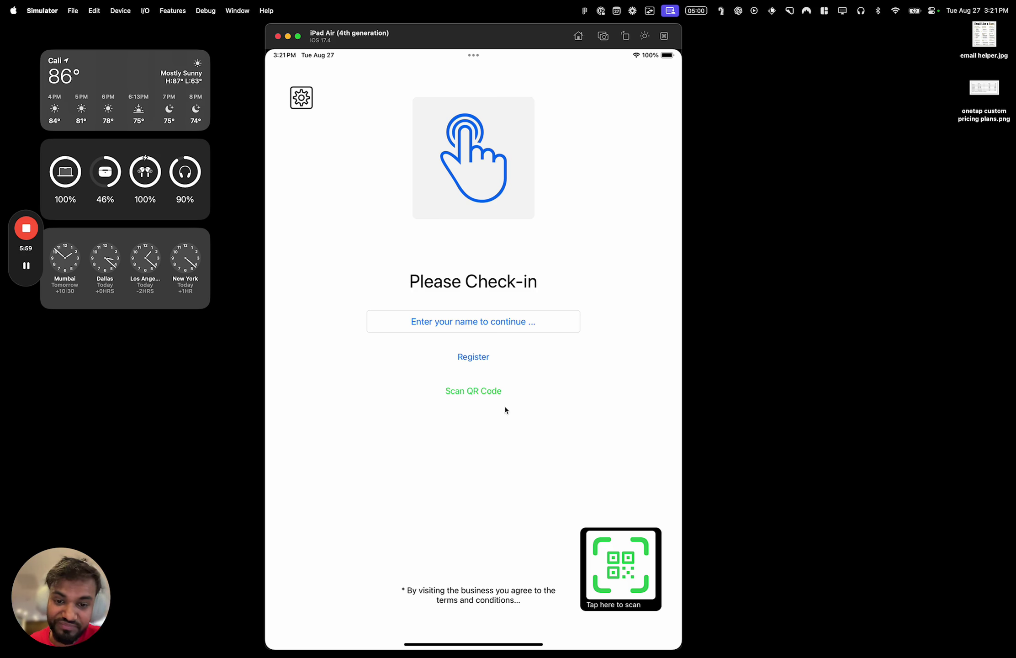
Uncheck Search by Check-in Code and Pass Scanner in Check In Options and close settings
click(302, 98)
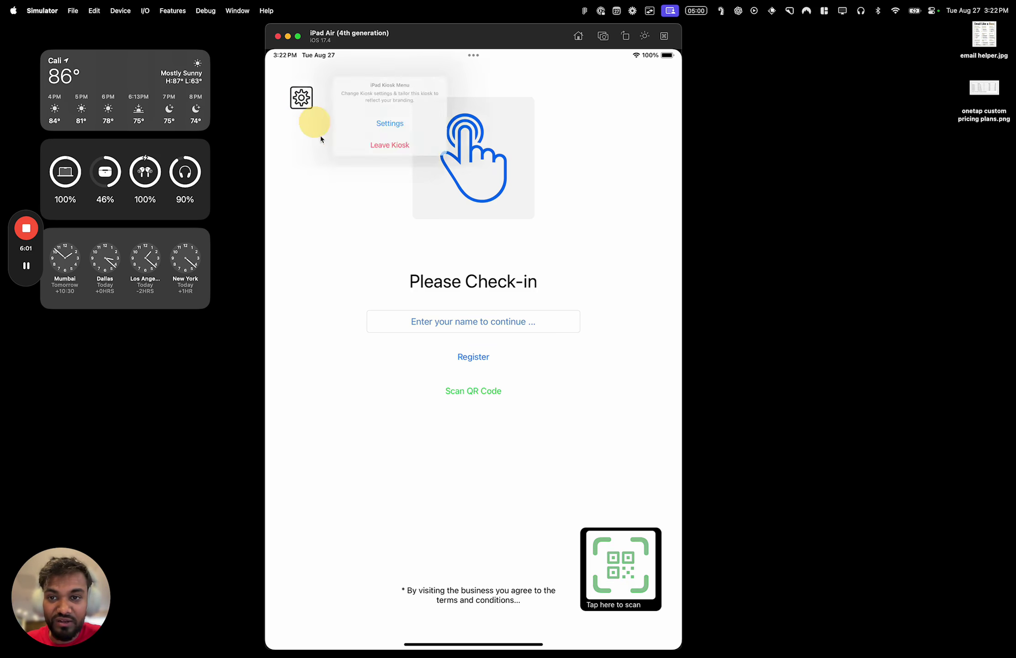
click(338, 145)
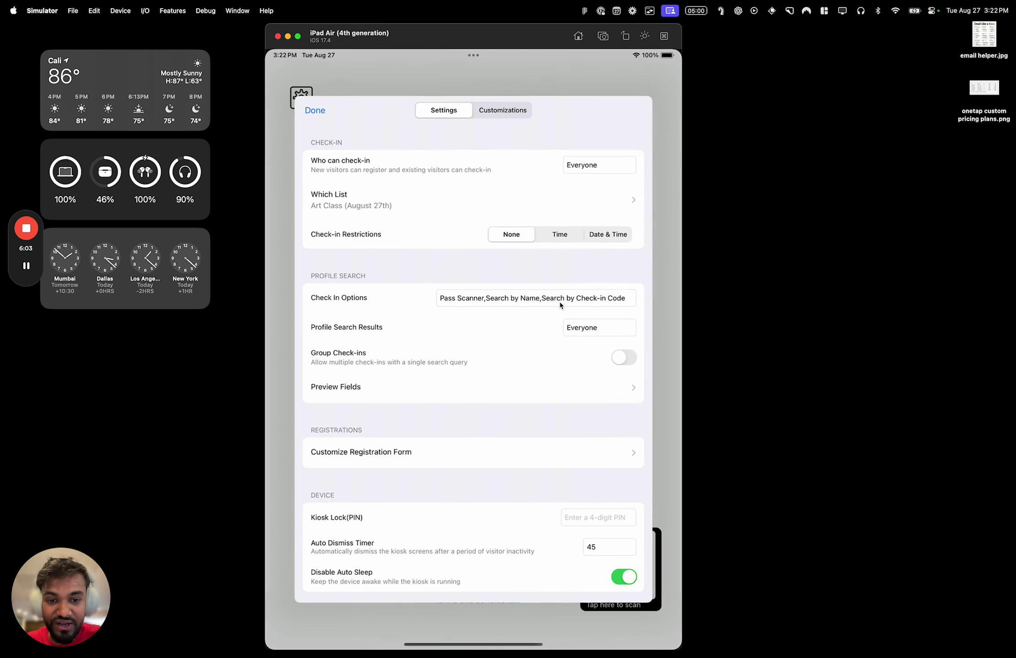
click(558, 302)
click(553, 415)
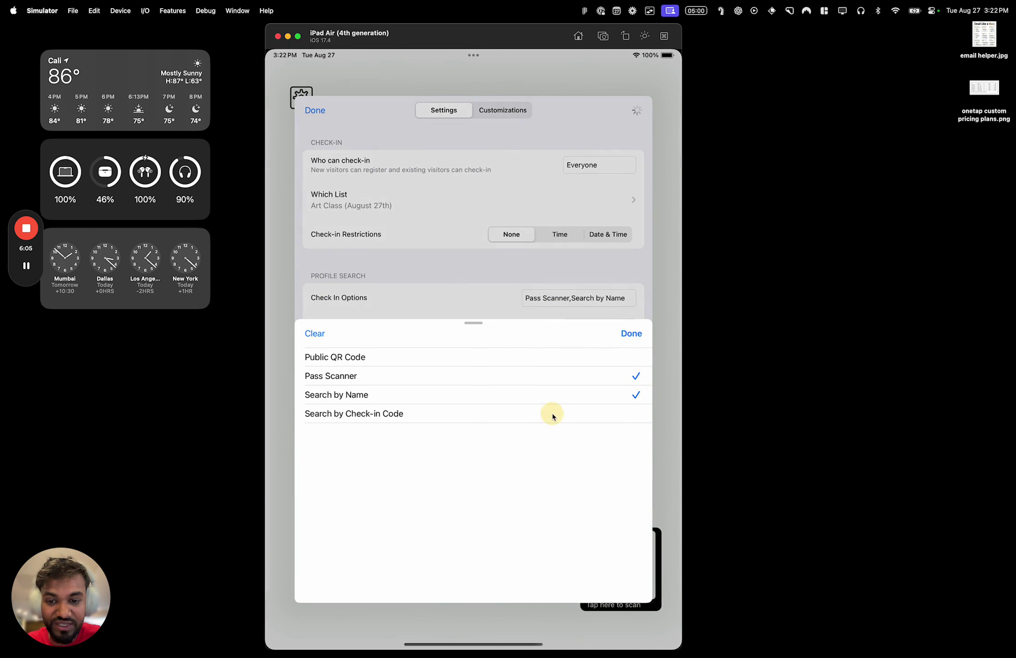
click(532, 376)
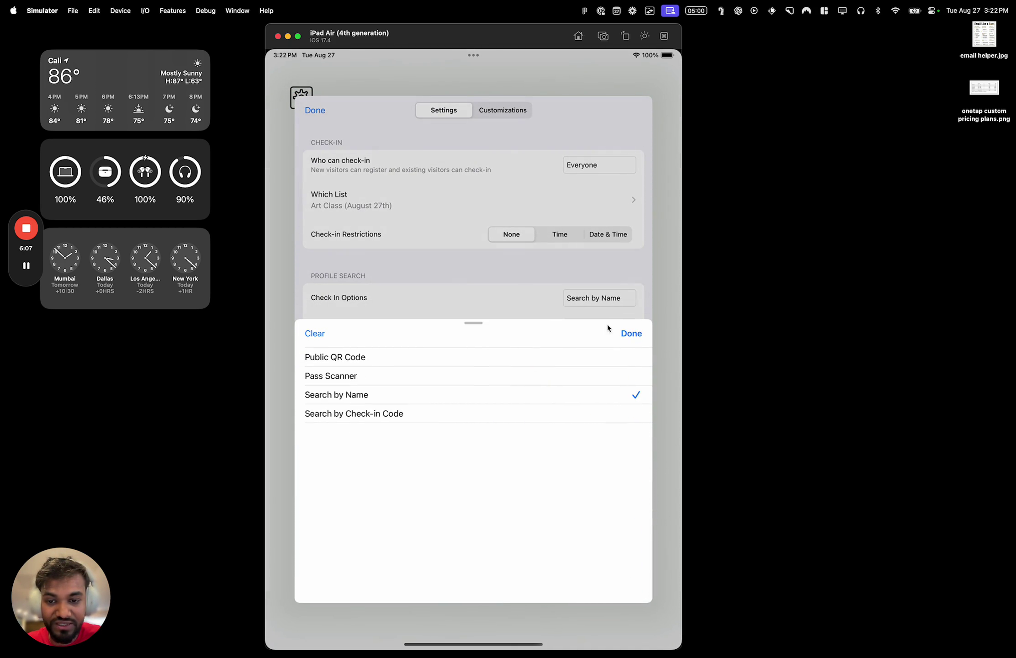
click(634, 335)
click(327, 109)
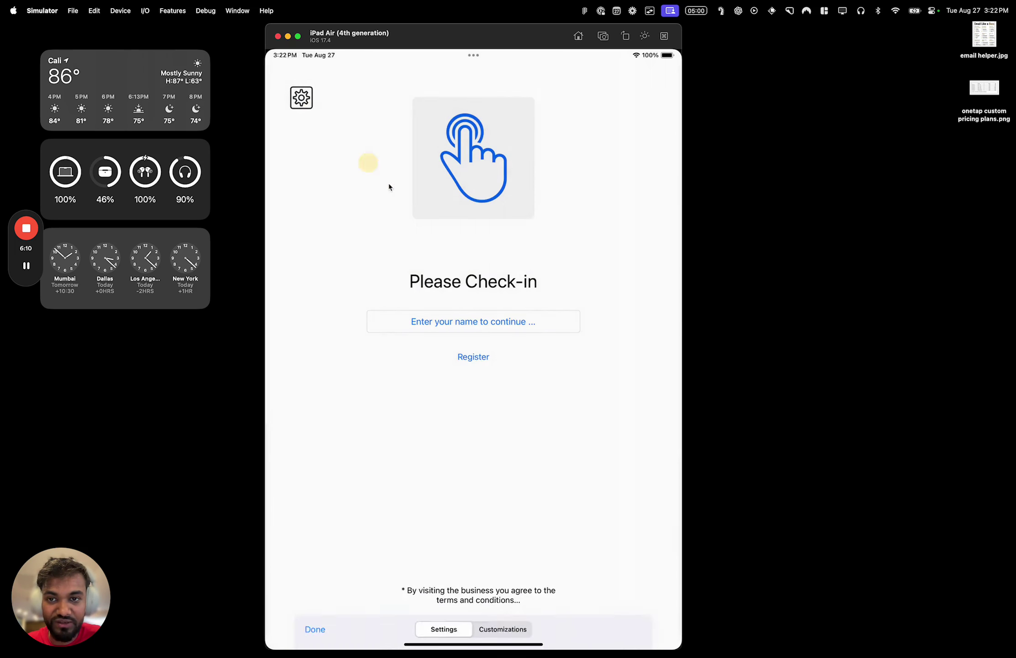
Retest the name search, then switch to the browser dashboard
click(467, 335)
click(363, 136)
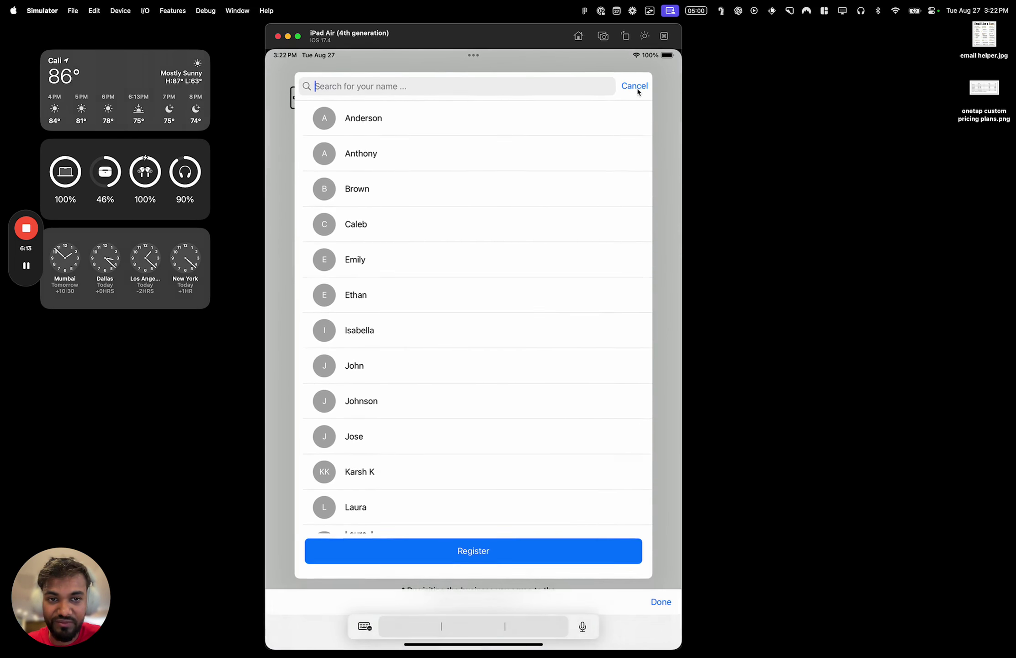
click(637, 89)
click(320, 104)
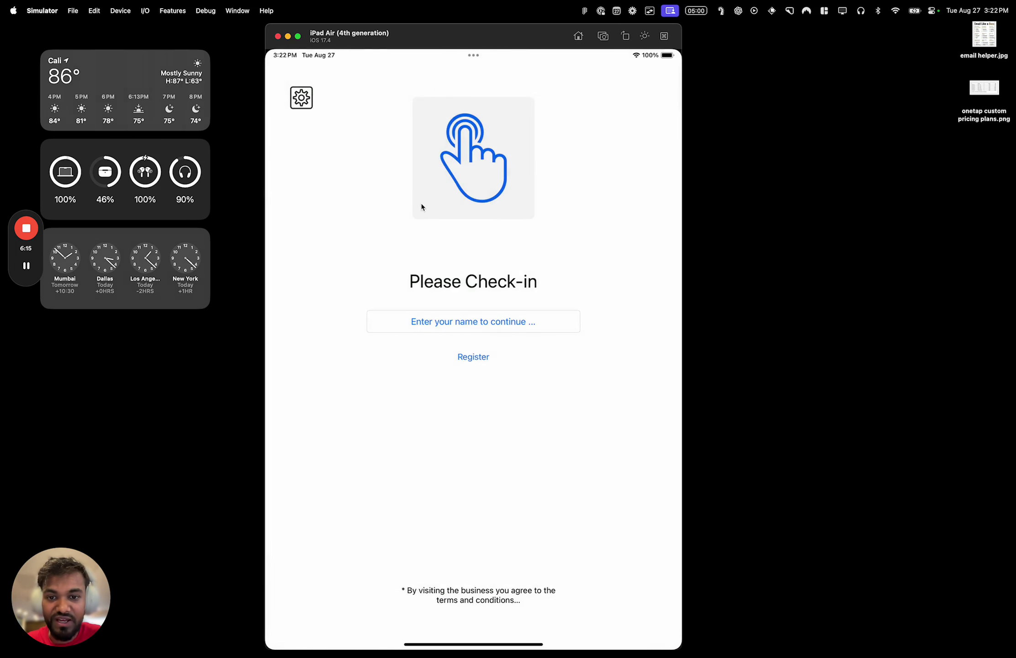
key(ctrl+Left)
Close the passes pop-up, open another Chemistry student's profile, and enter its check-in code
key(Escape)
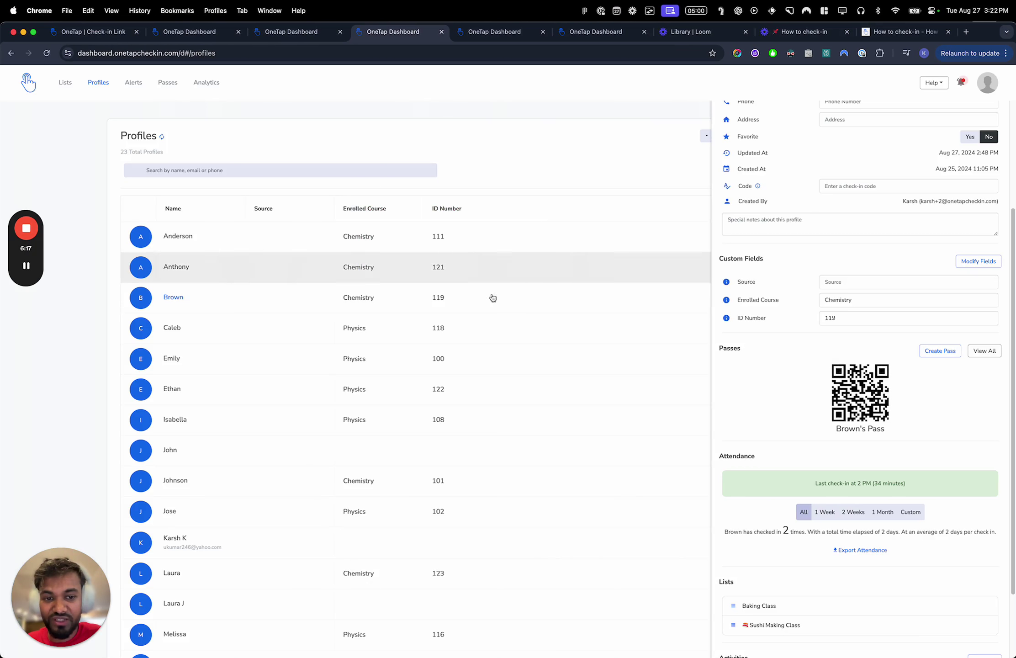
click(335, 271)
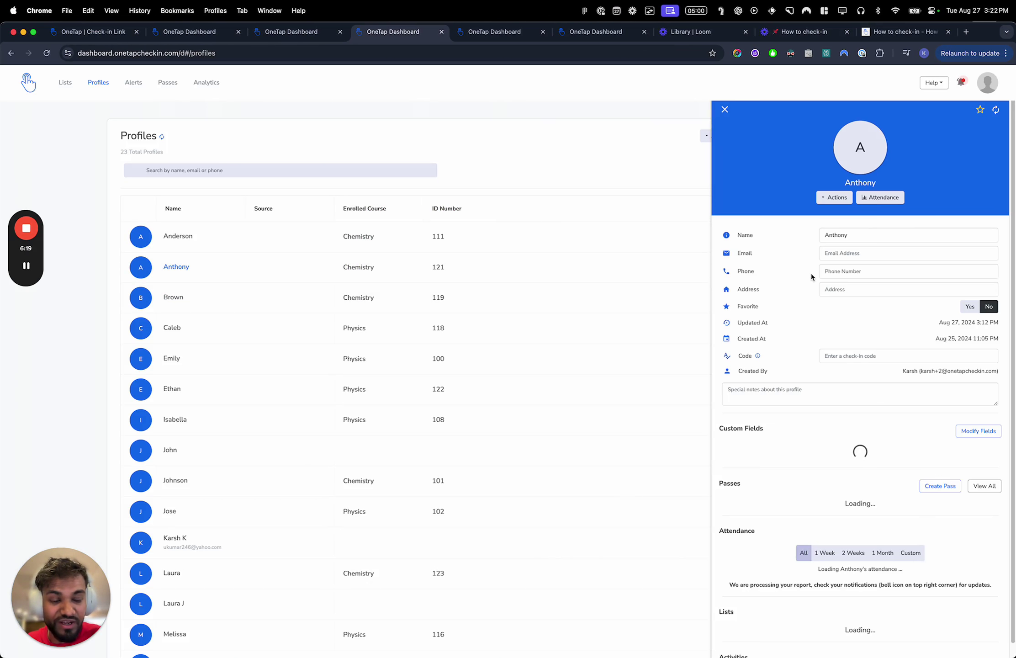
click(830, 357)
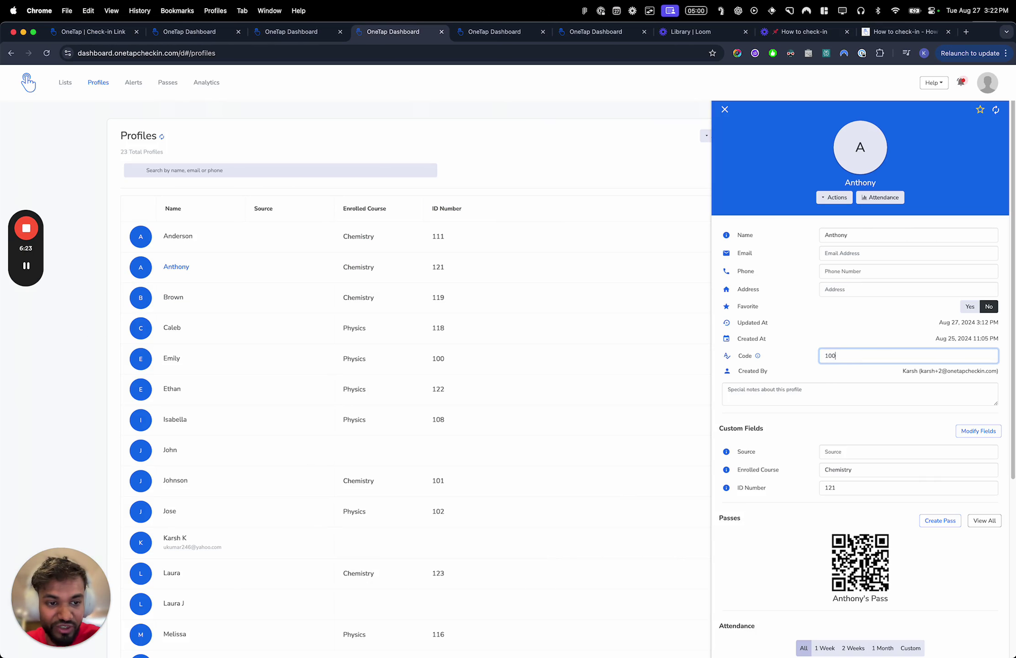
scroll(831, 357, right, 2)
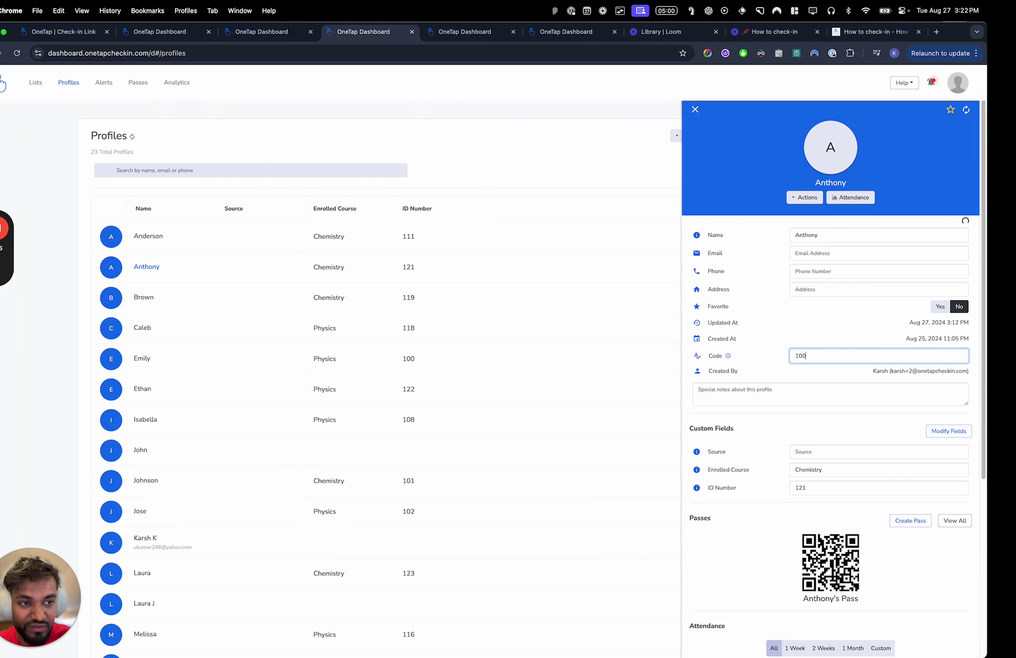
Switch the kiosk's Check In Options from Search by Name to Search by Check-in Code
key(ctrl+Right)
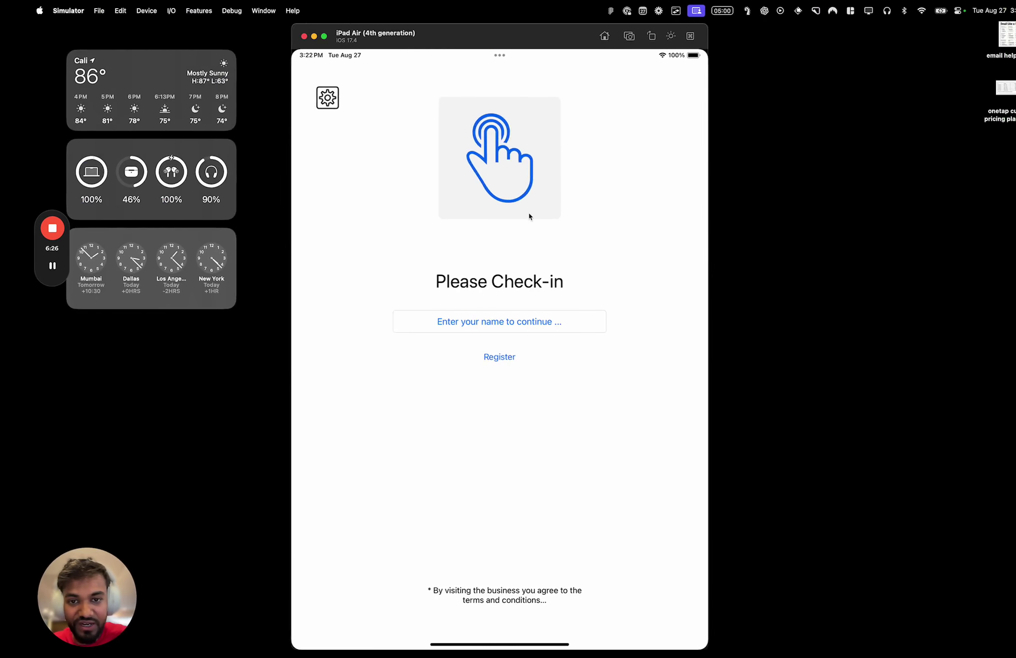
click(301, 97)
click(340, 148)
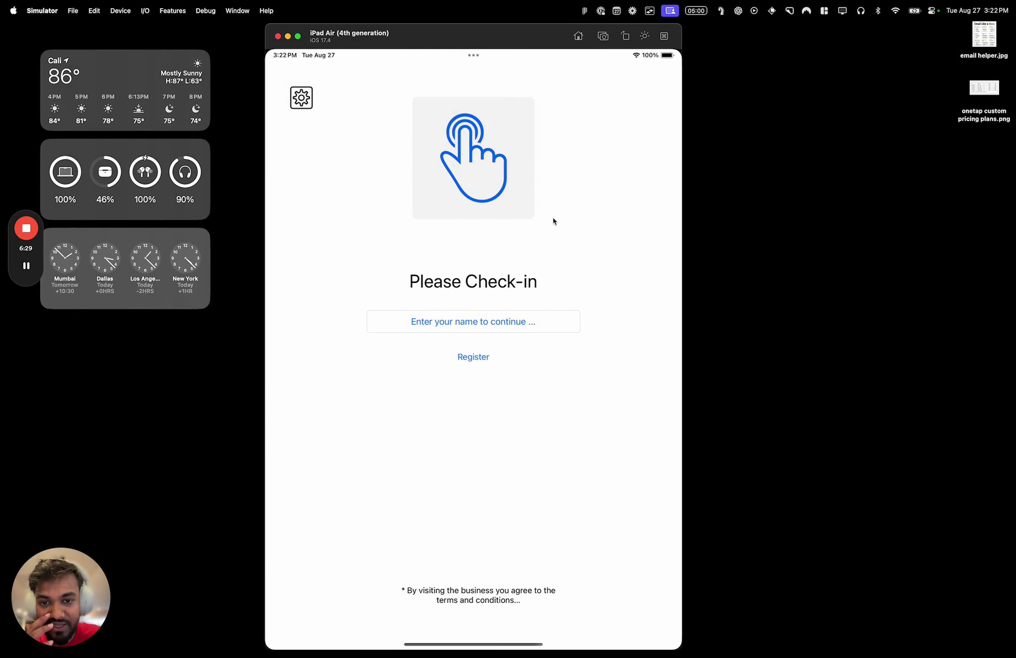
click(600, 302)
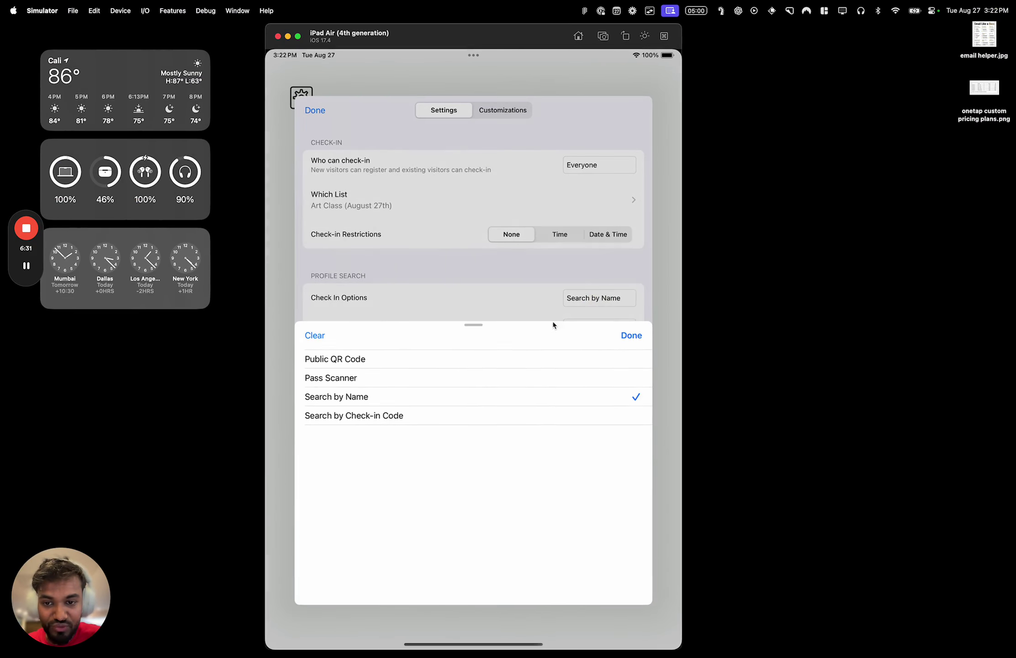
click(516, 408)
click(524, 398)
click(632, 333)
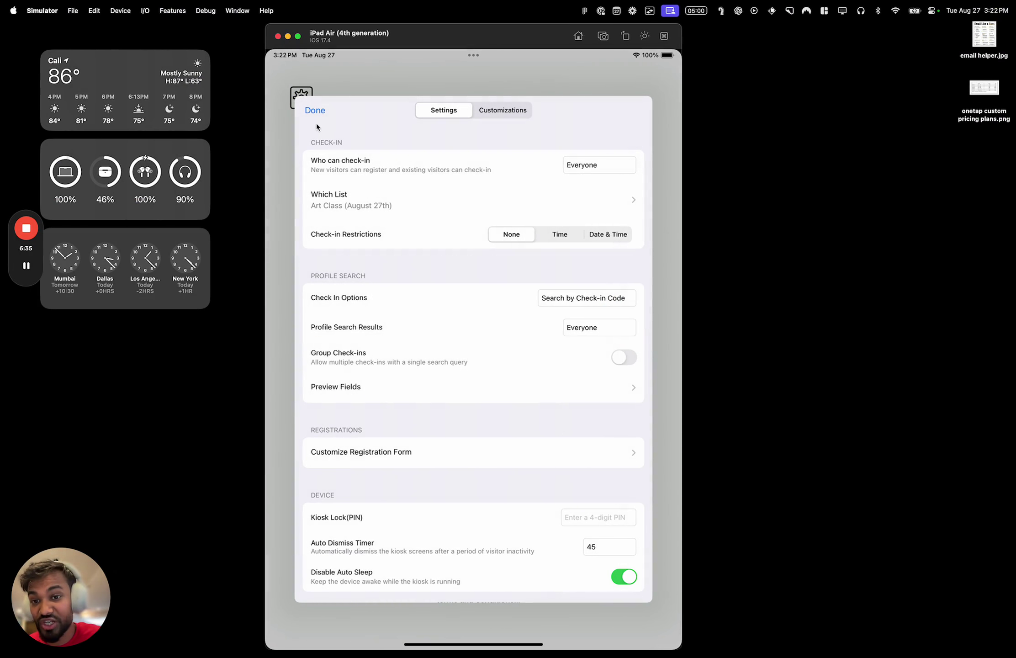
click(314, 109)
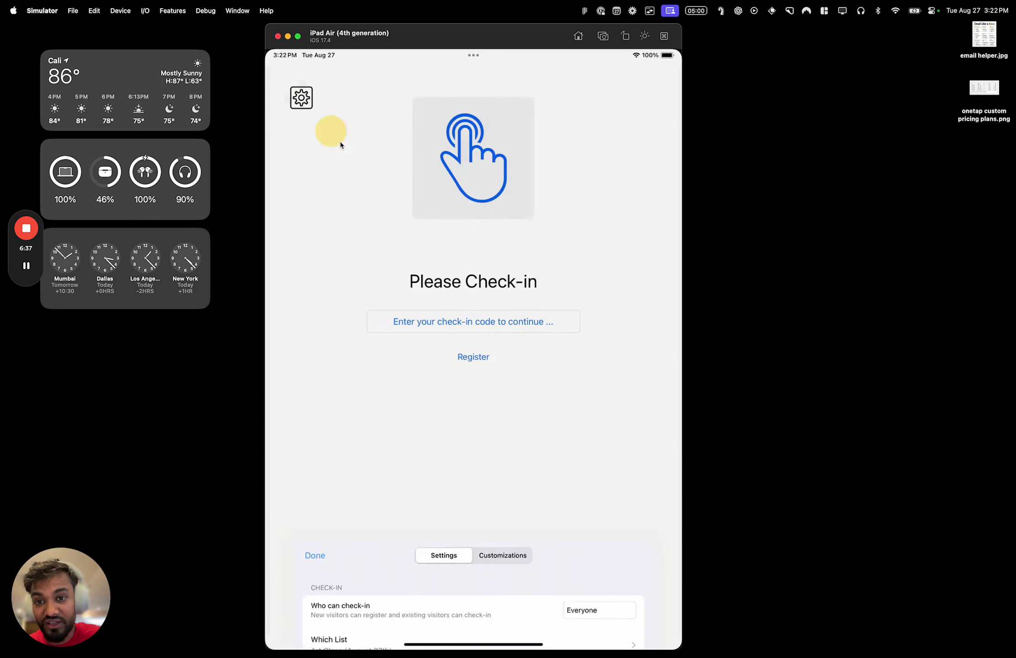
Open and cancel the check-in code search to test it
click(502, 320)
click(388, 139)
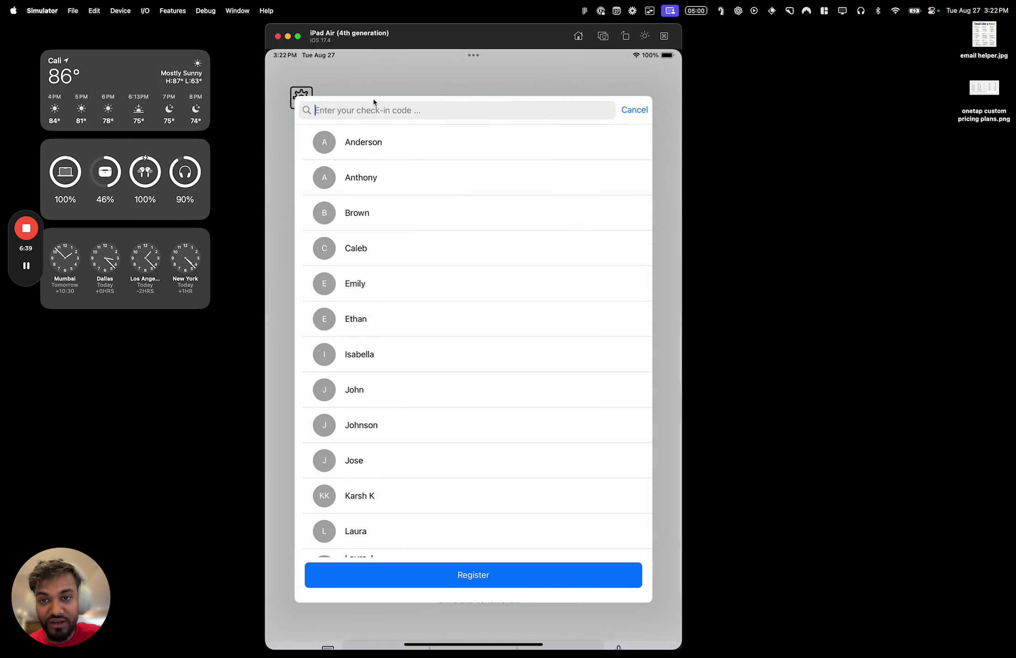
click(635, 87)
click(281, 104)
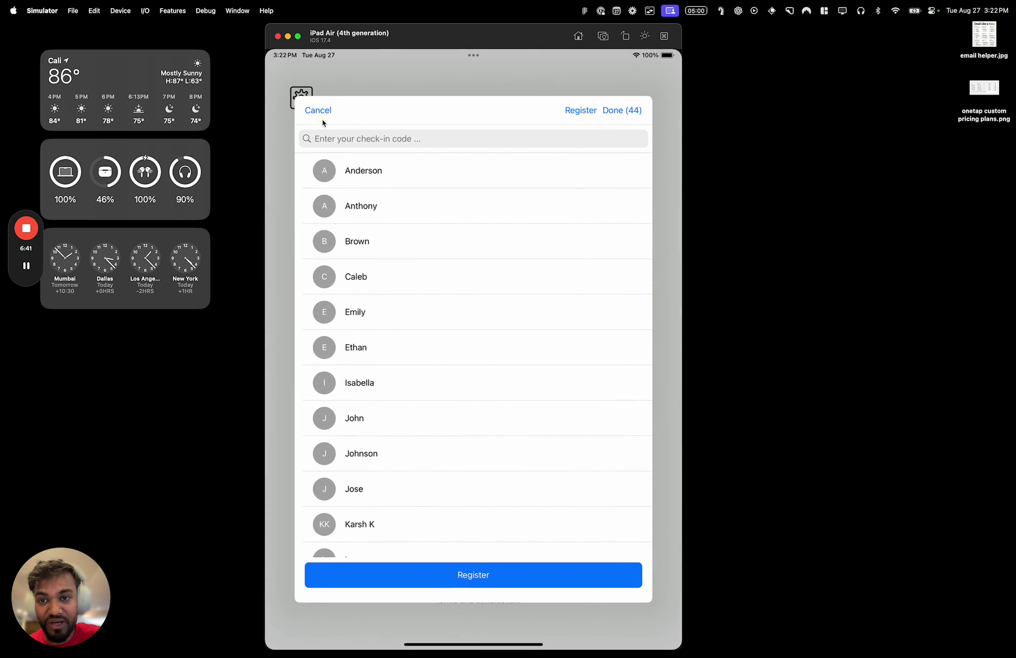
Set the kiosk's profile search results to show only matching profiles
click(313, 107)
click(364, 145)
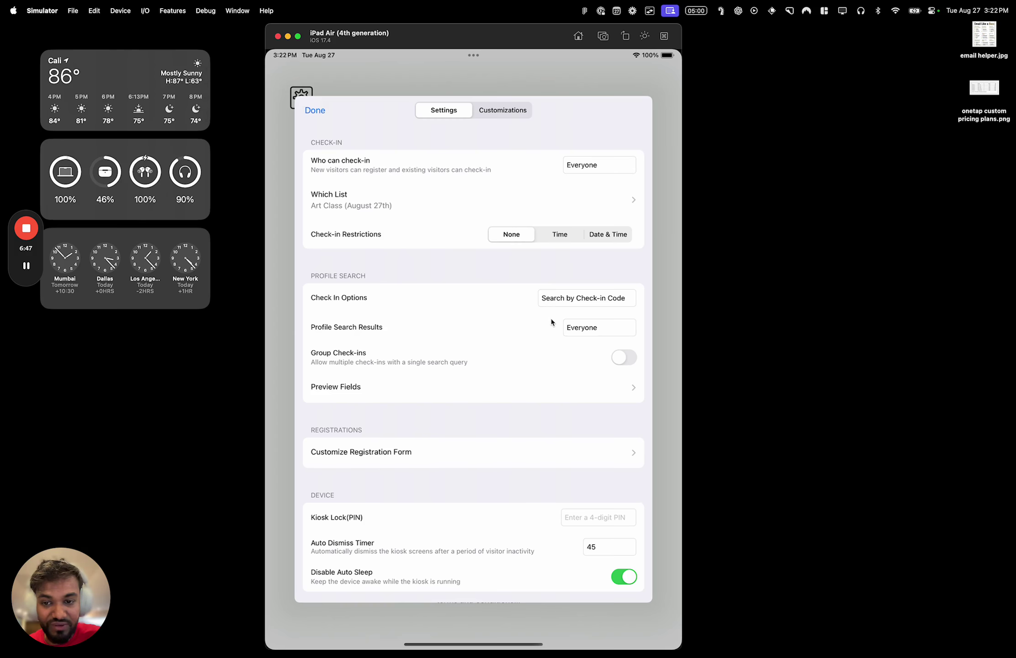
click(583, 327)
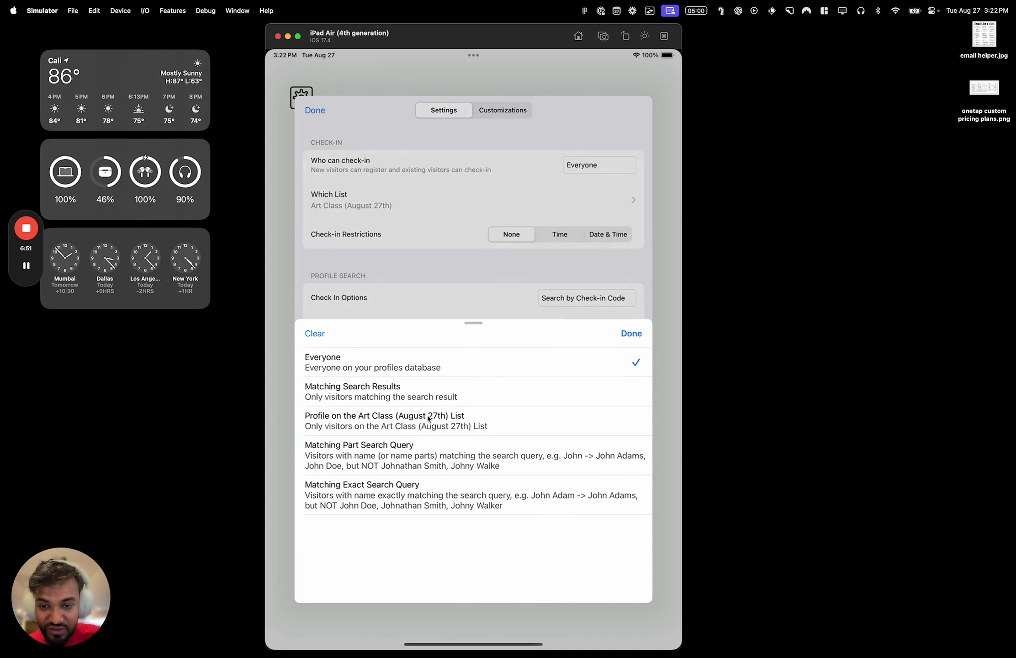
click(432, 395)
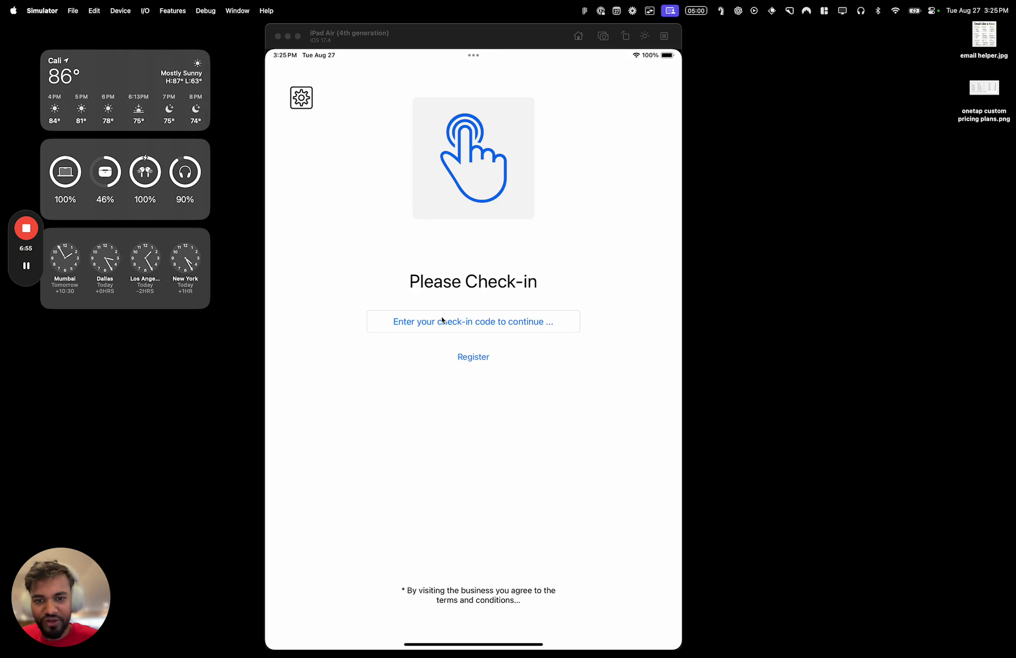
Check in the visitor by entering their check-in code and choosing the match
click(440, 319)
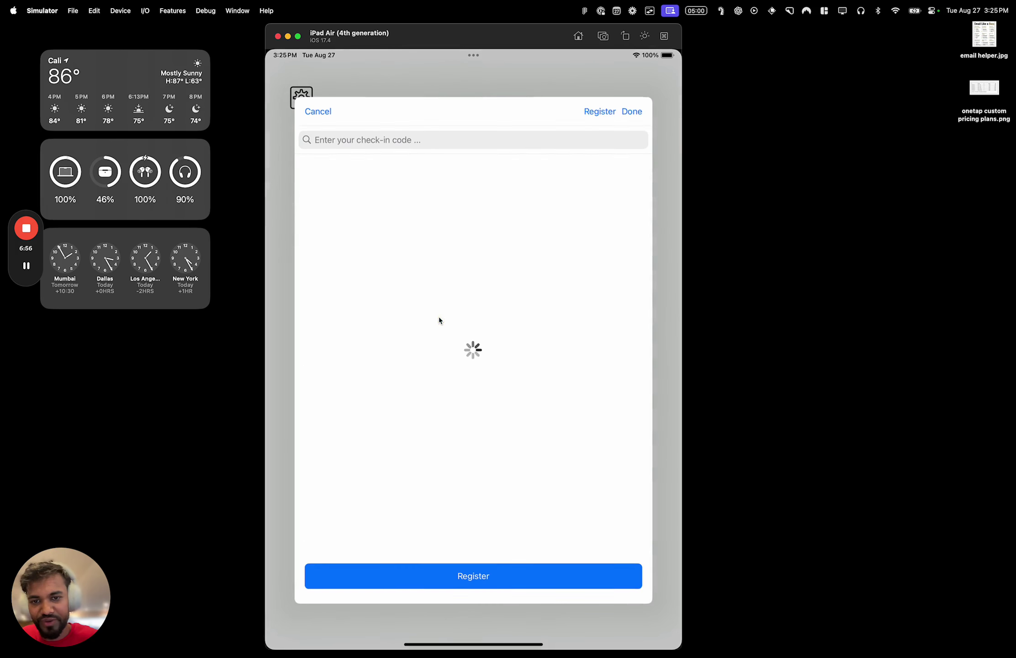
click(433, 140)
text(100)
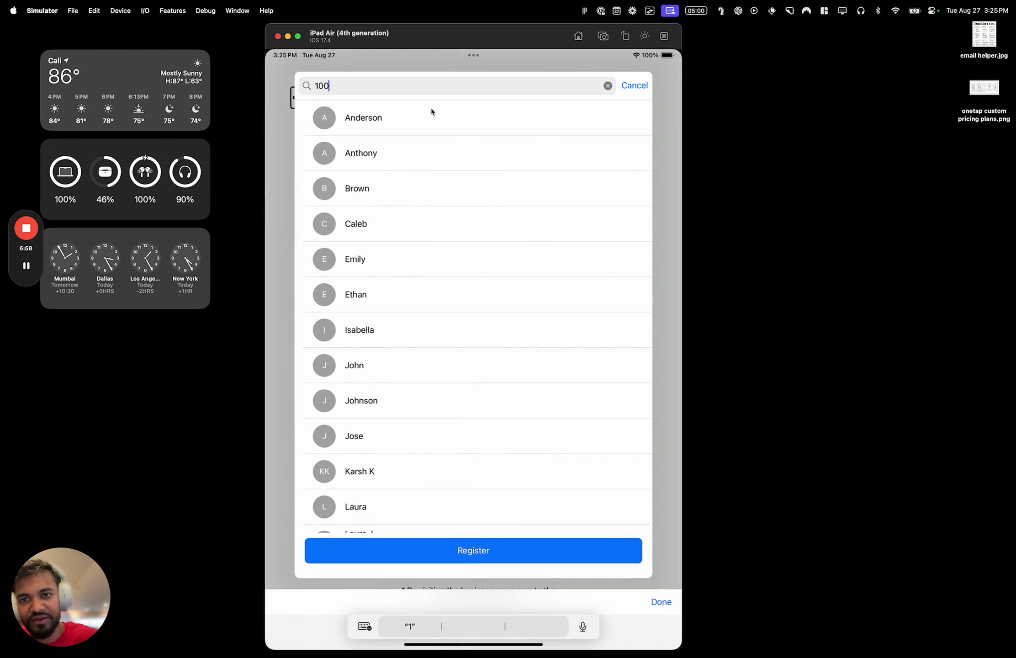
click(437, 117)
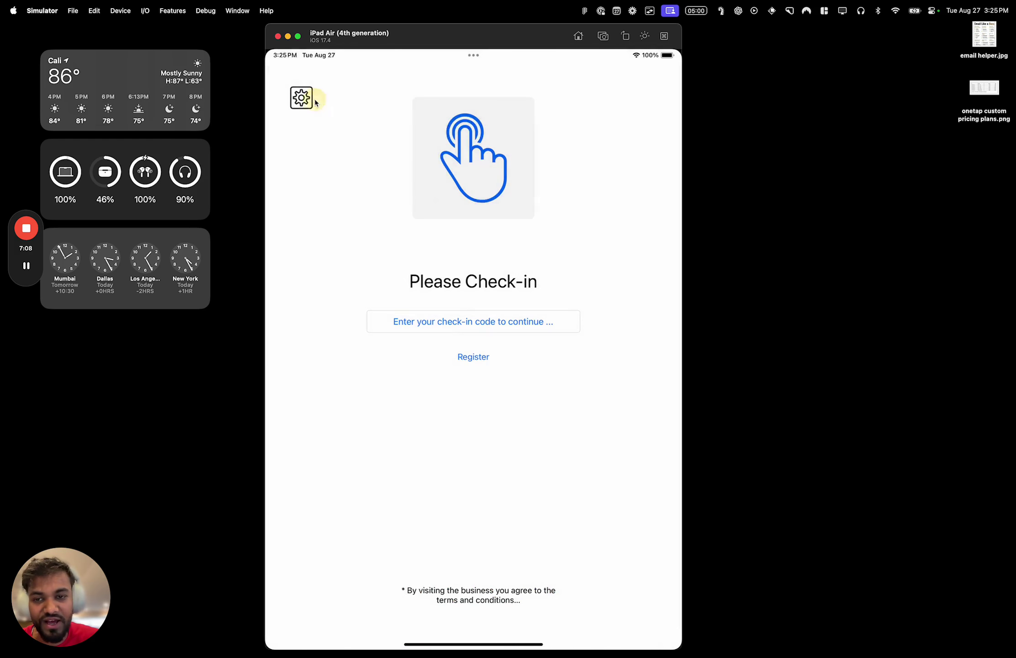
Set Check In Options back to Search by Name instead of check-in code
click(315, 101)
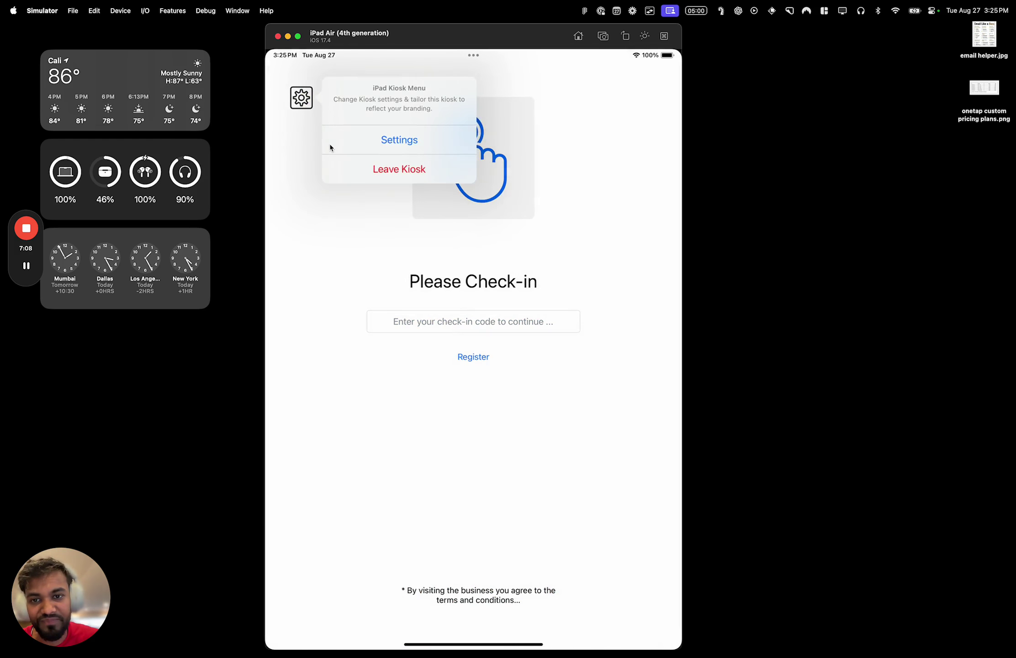
click(329, 144)
click(565, 306)
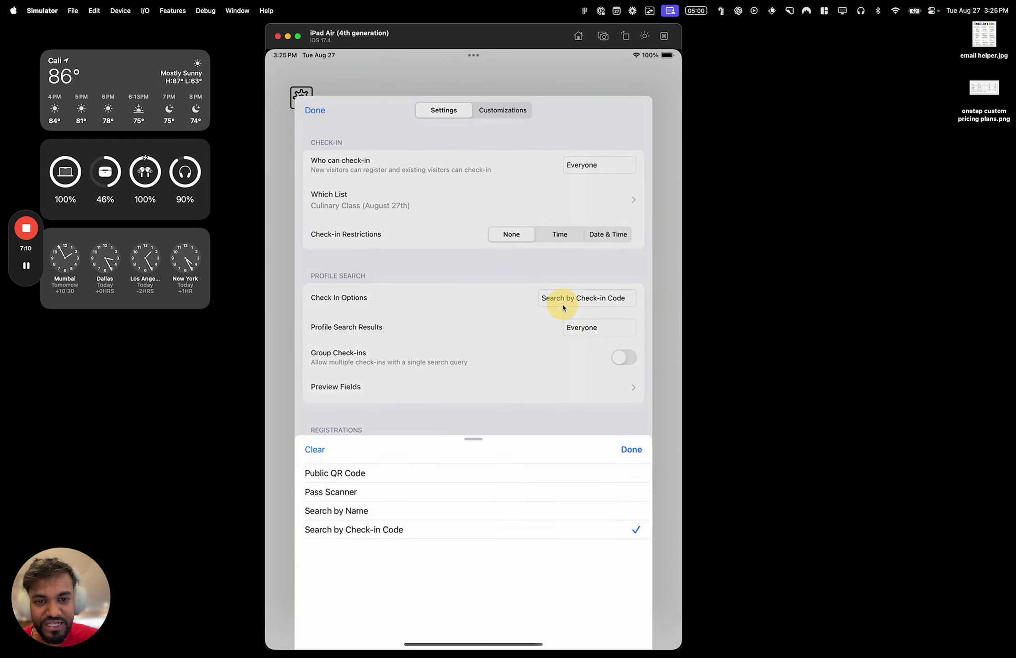
click(544, 395)
click(602, 407)
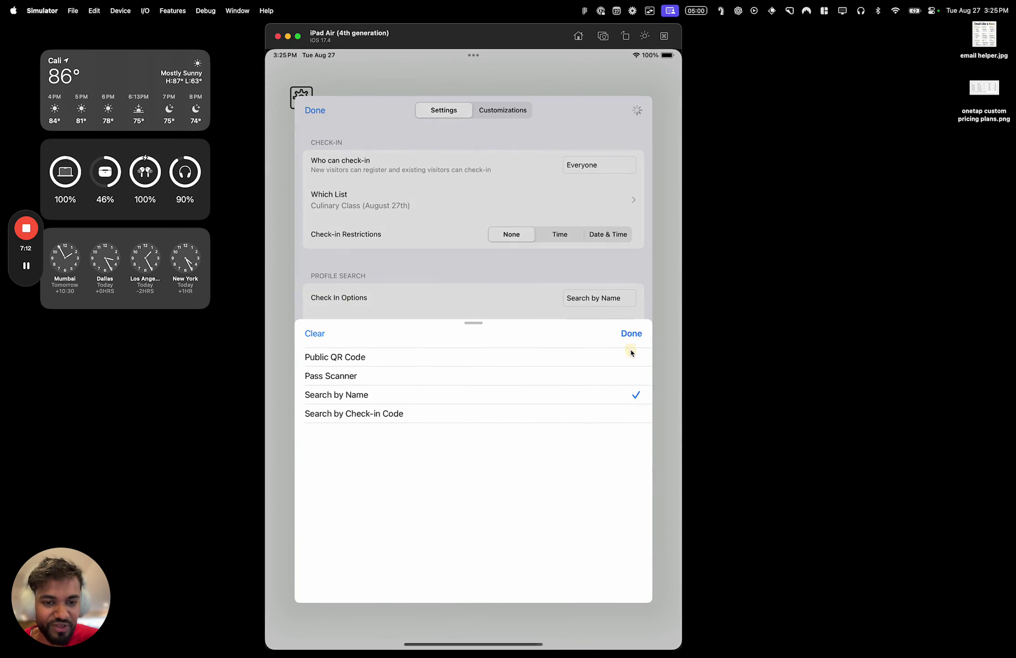
click(630, 334)
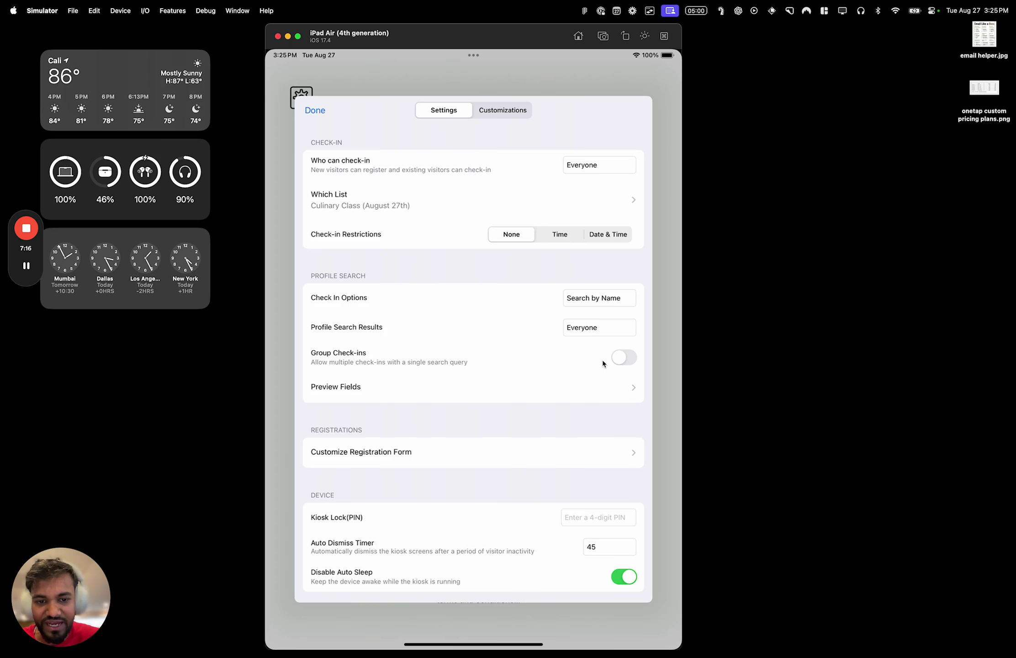
Set a Kiosk Lock PIN, save settings, and reopen the menu to test the lock
drag(603, 363, 594, 293)
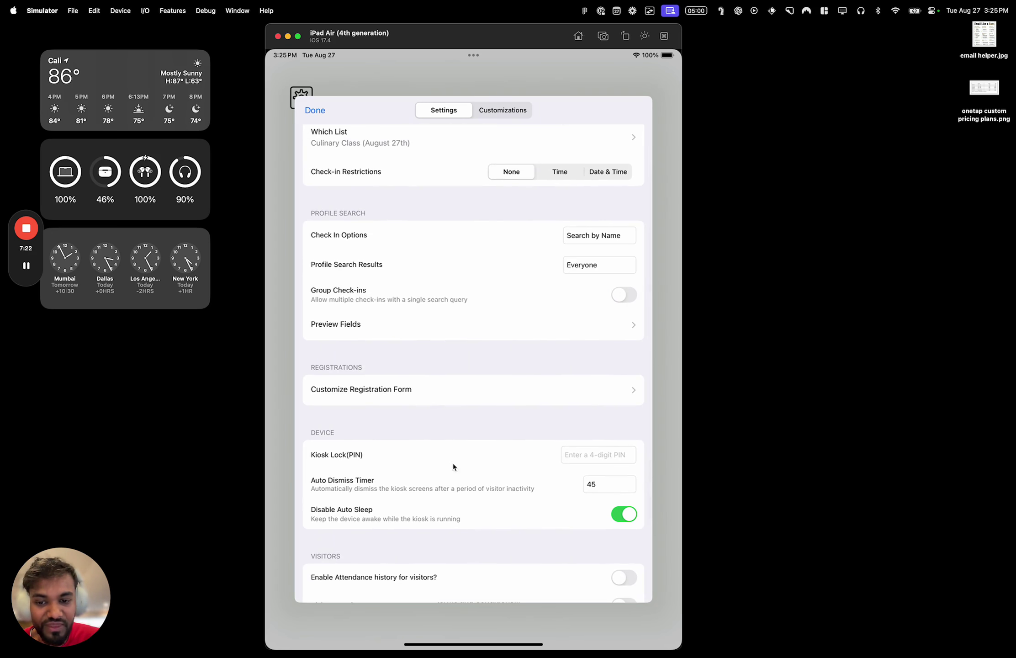
drag(453, 466, 467, 405)
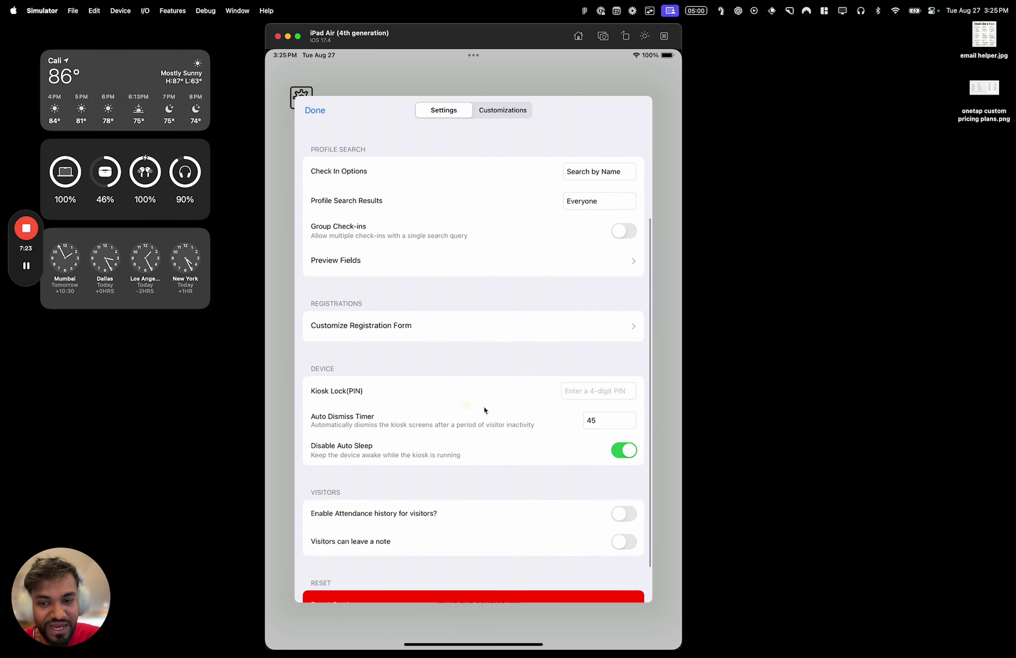
click(597, 389)
text(900)
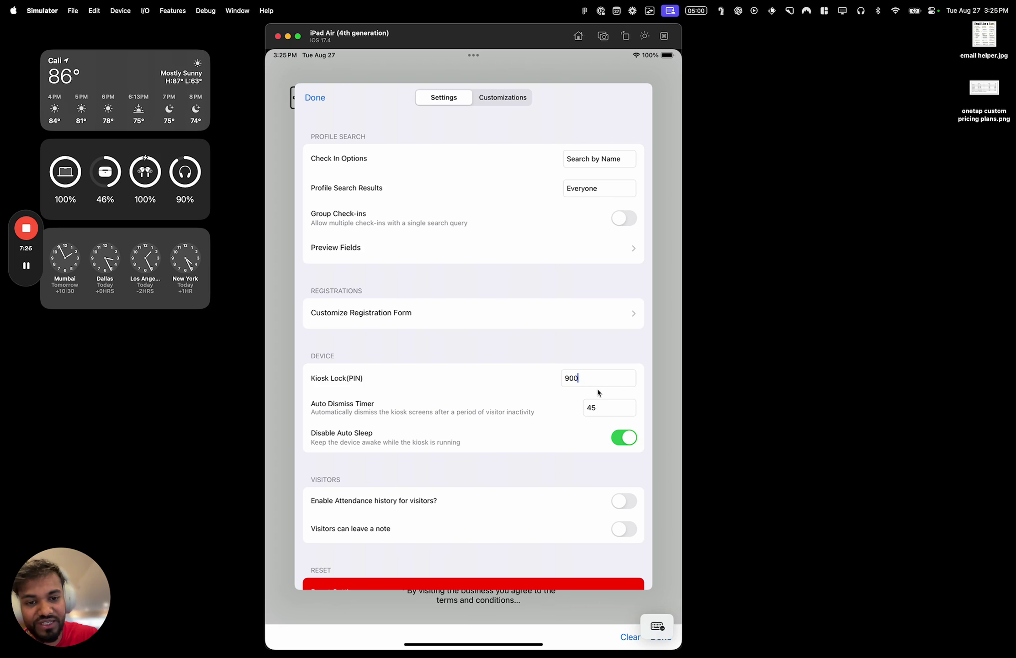
key(BackSpace)
key(BackSpace)
key(BackSpace)
text(1)
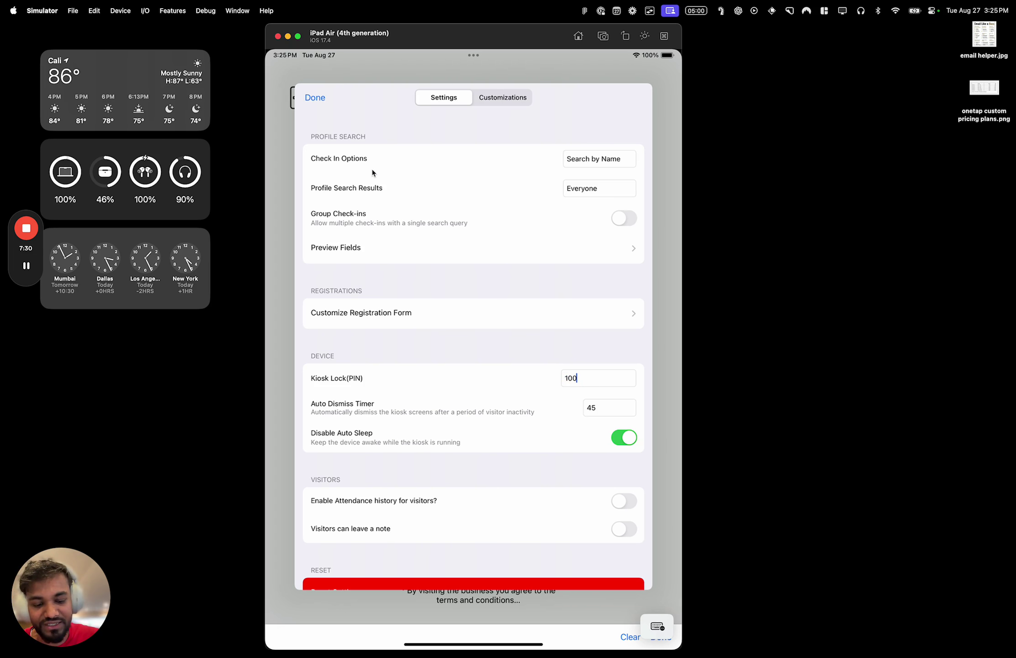
key(super+k)
click(656, 468)
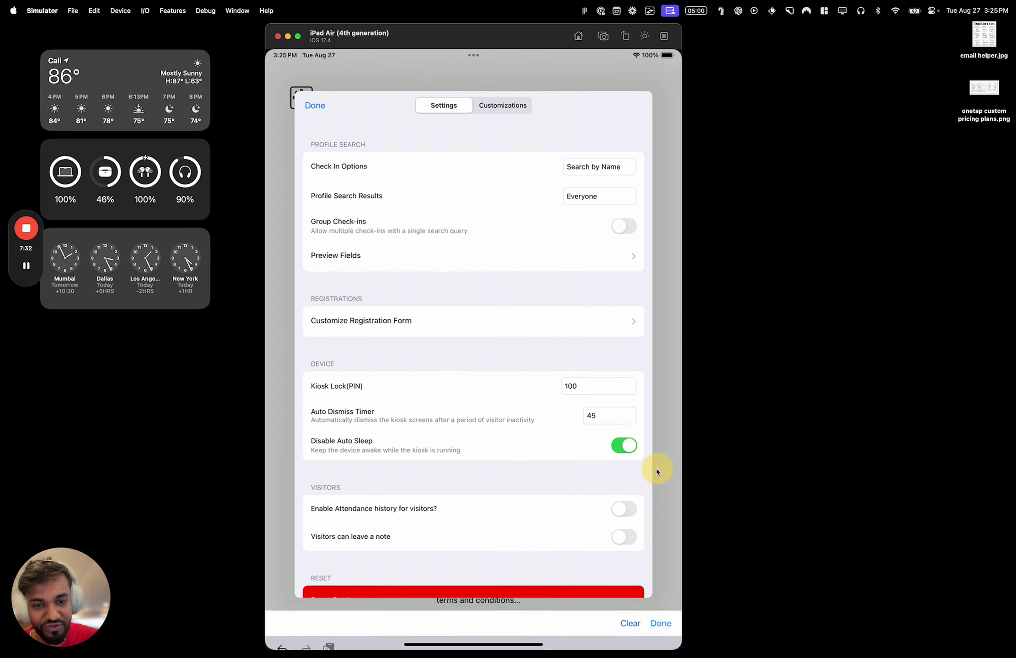
click(320, 110)
click(303, 99)
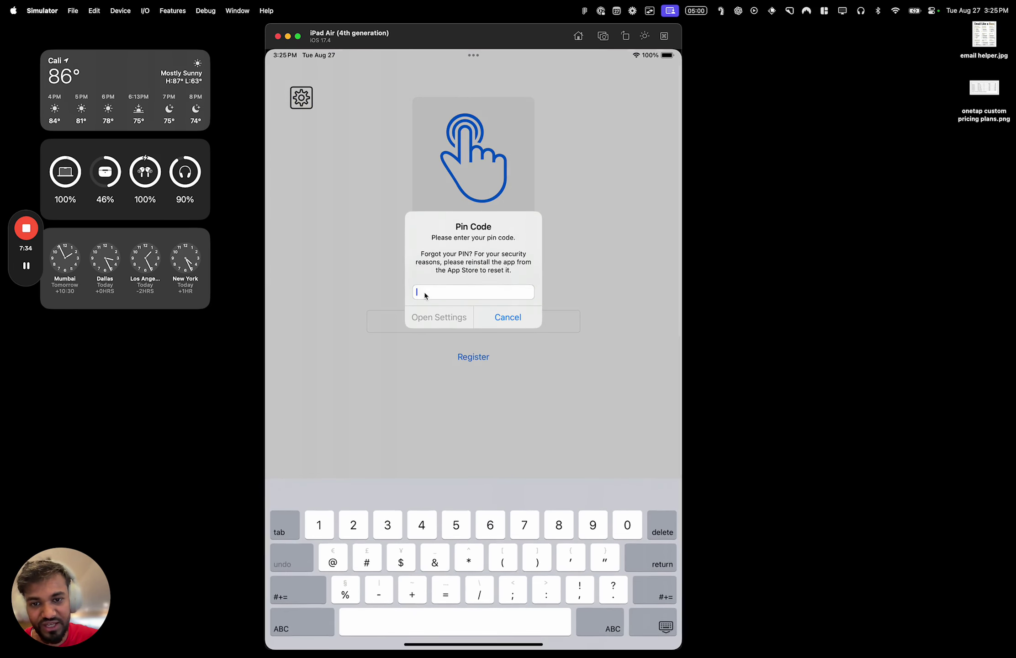
Unlock the kiosk menu with the PIN and open Settings
text(123)
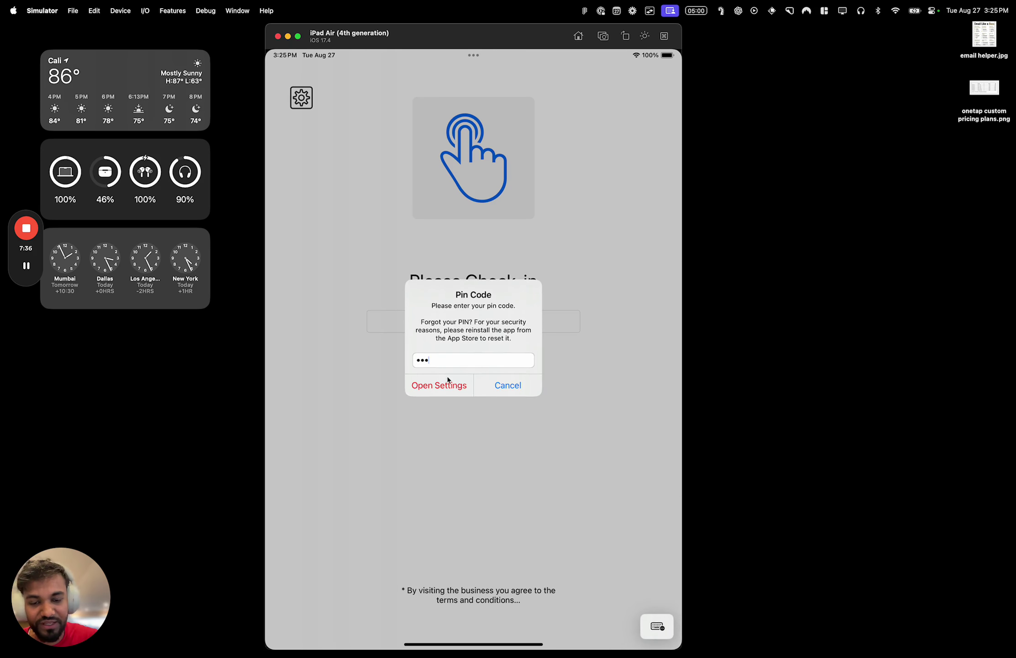
click(459, 388)
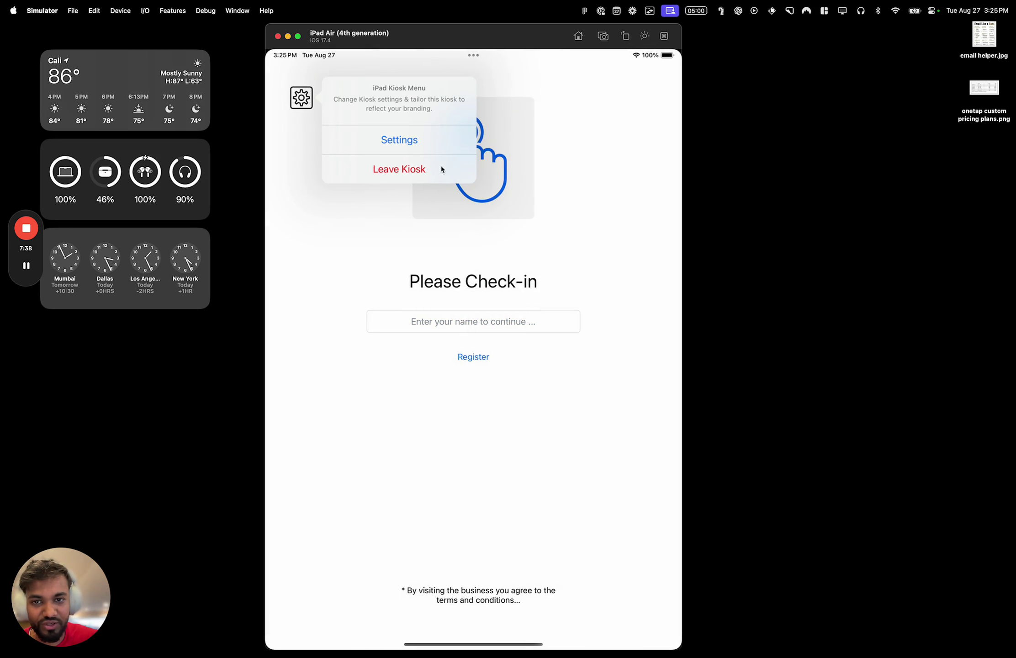
click(442, 141)
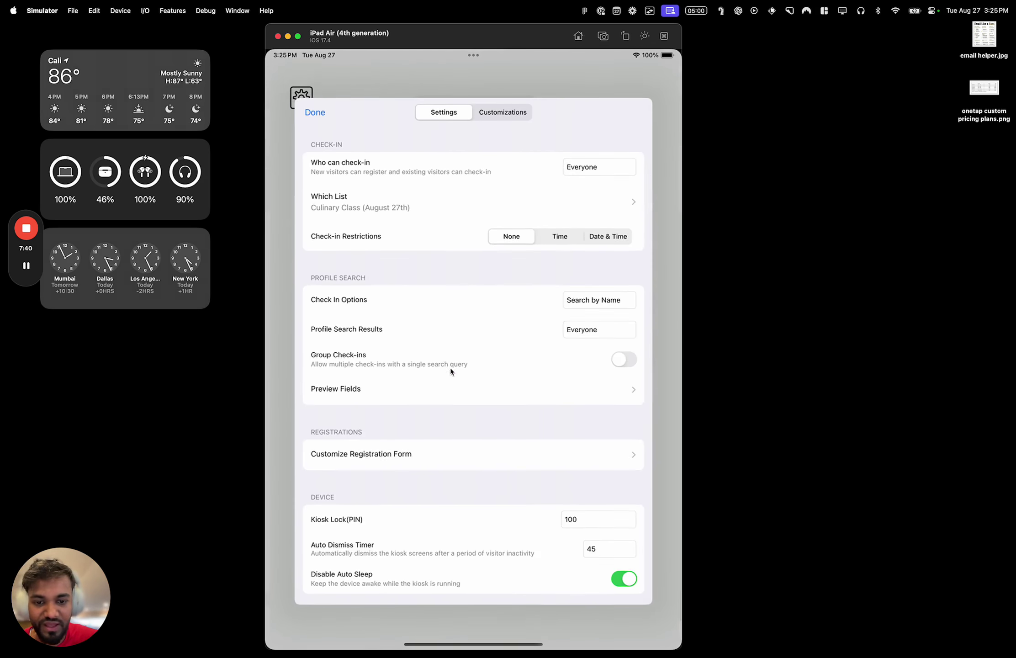
Clear the Kiosk Lock (PIN) field and close settings back to Please Check-in
drag(450, 367, 466, 279)
click(590, 374)
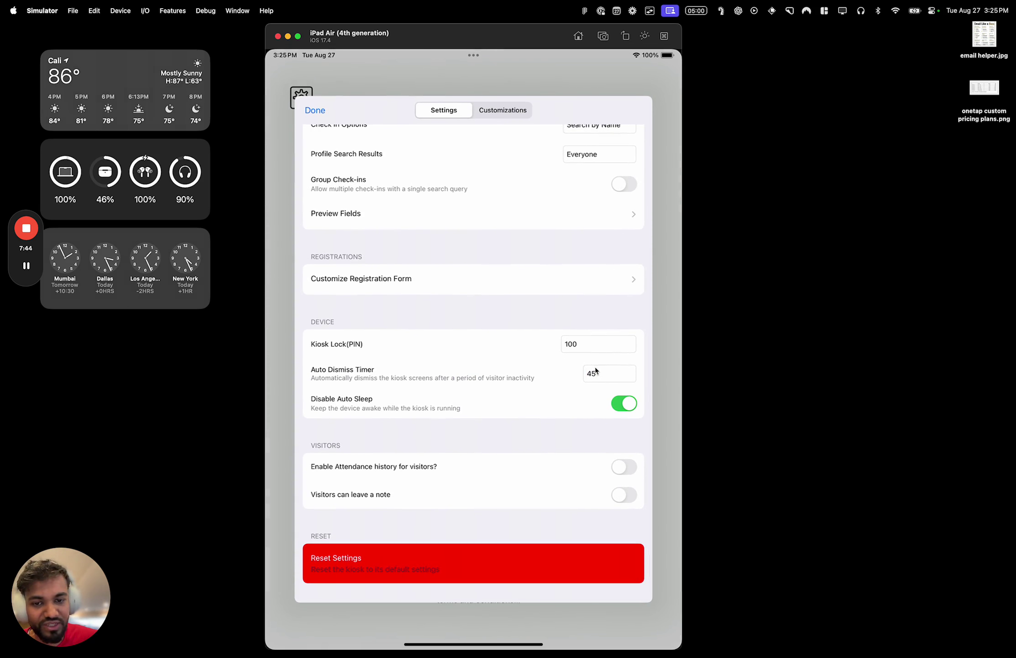
click(577, 345)
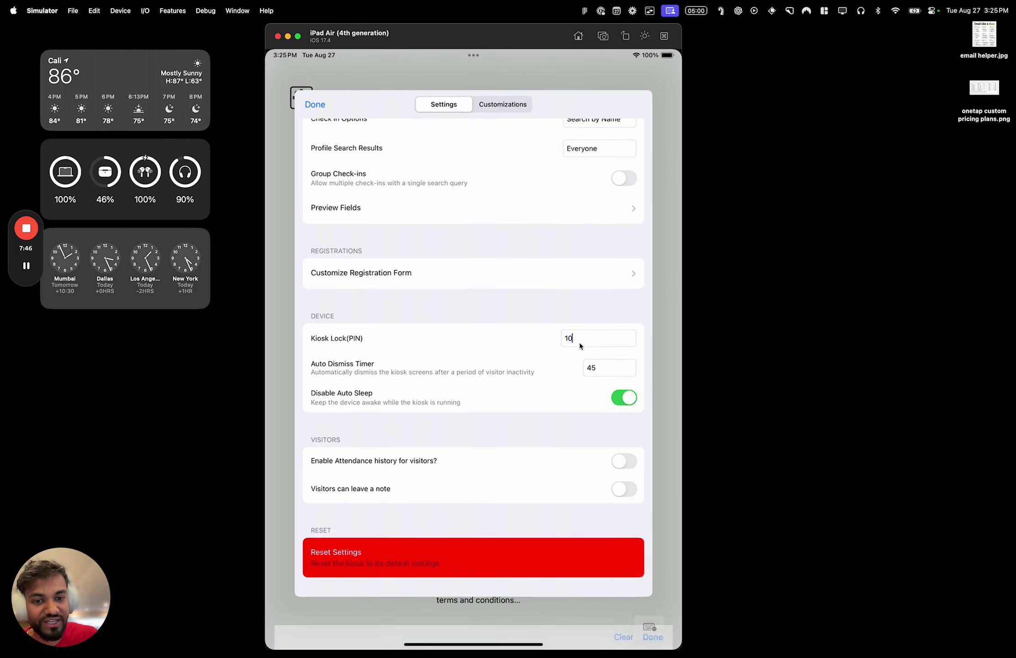
click(662, 477)
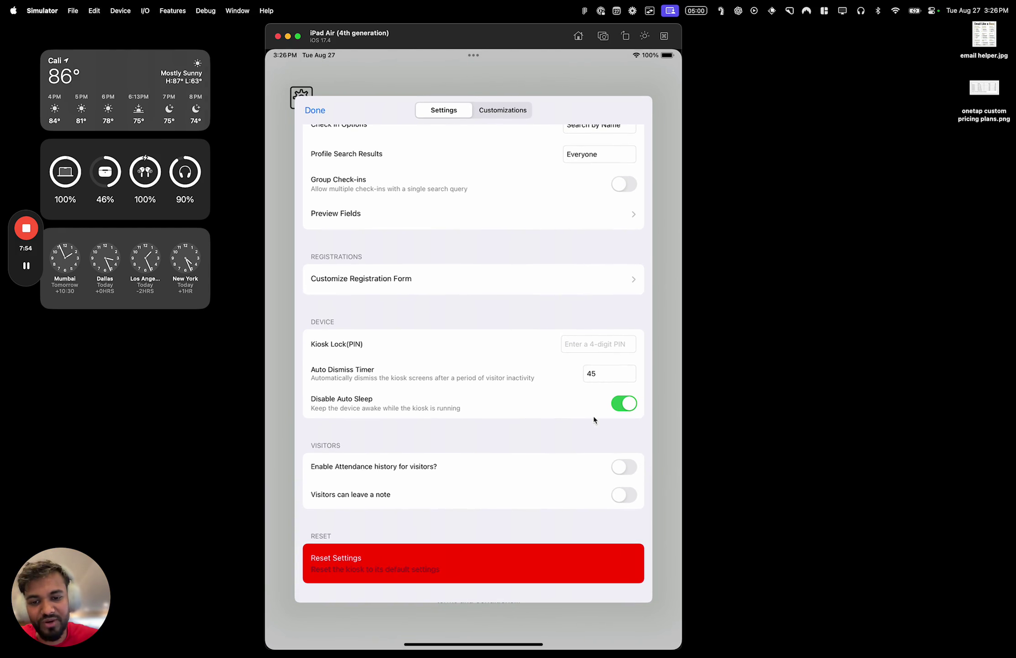
drag(551, 415, 540, 483)
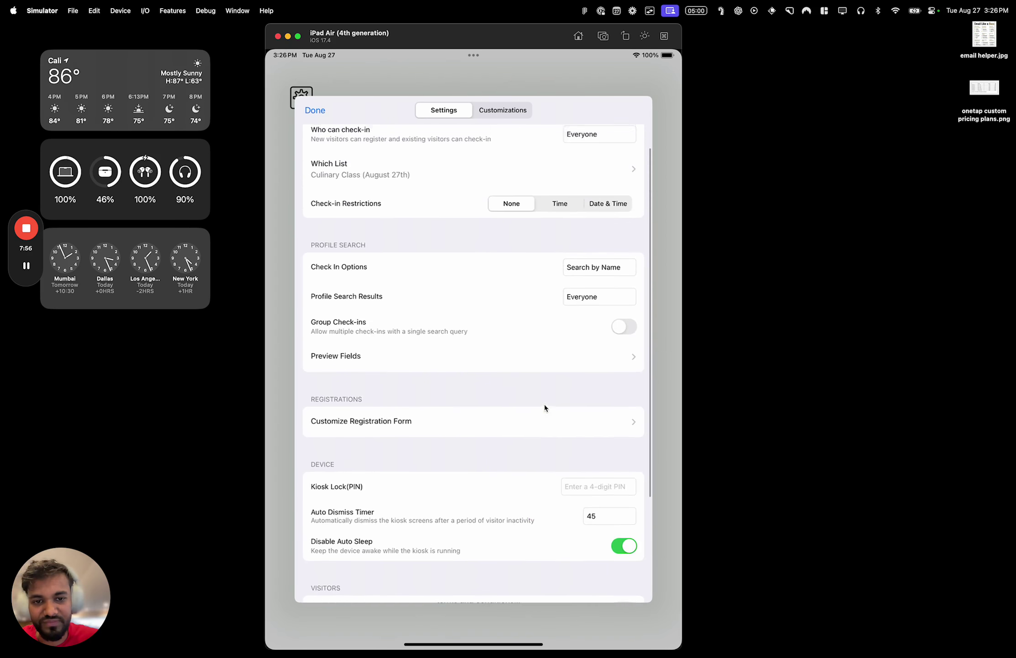
click(327, 113)
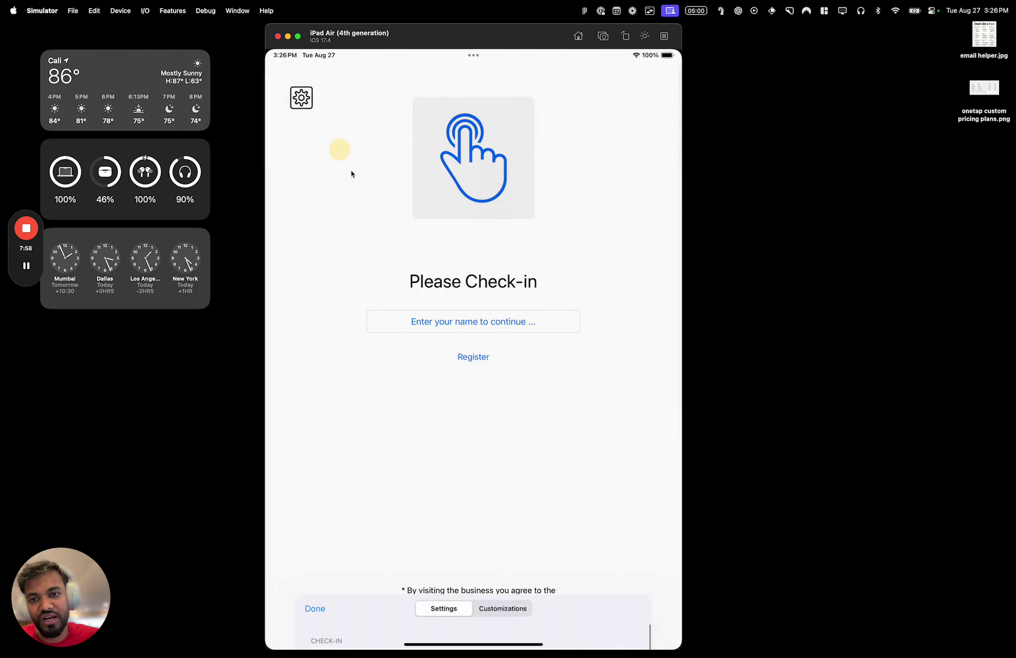
Check in a visitor picked from the name list and dismiss the 'You are all set.' confirmation
click(458, 315)
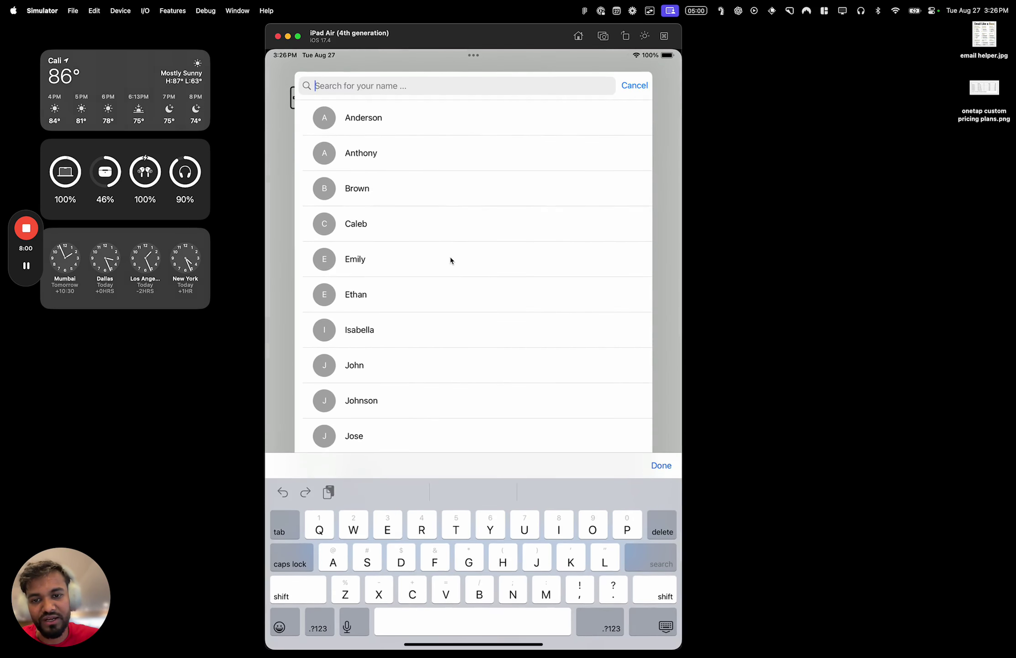
click(450, 261)
click(486, 404)
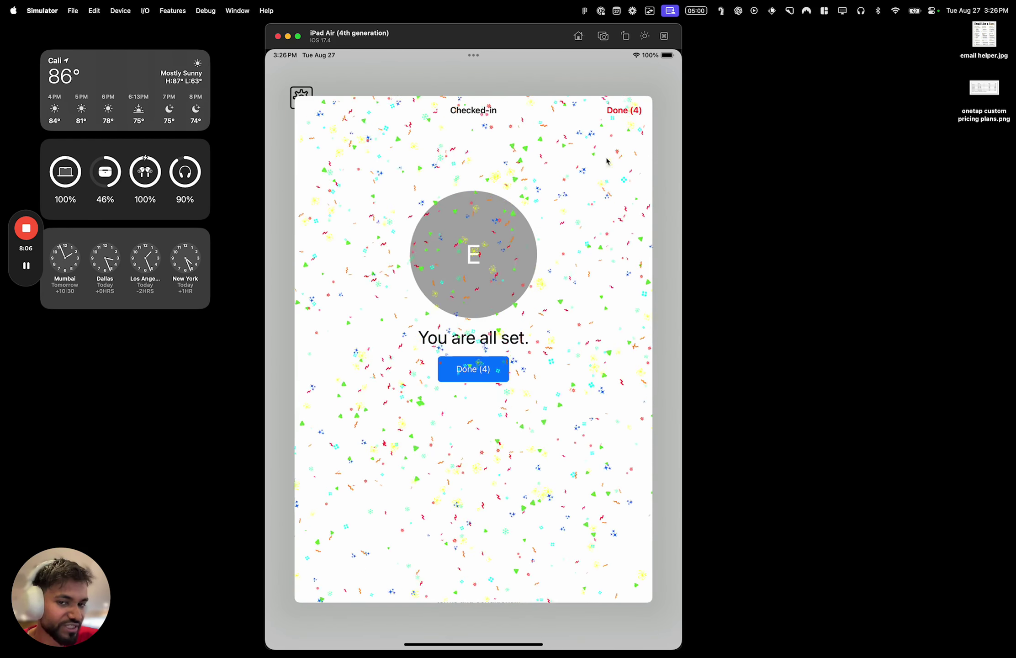
click(457, 365)
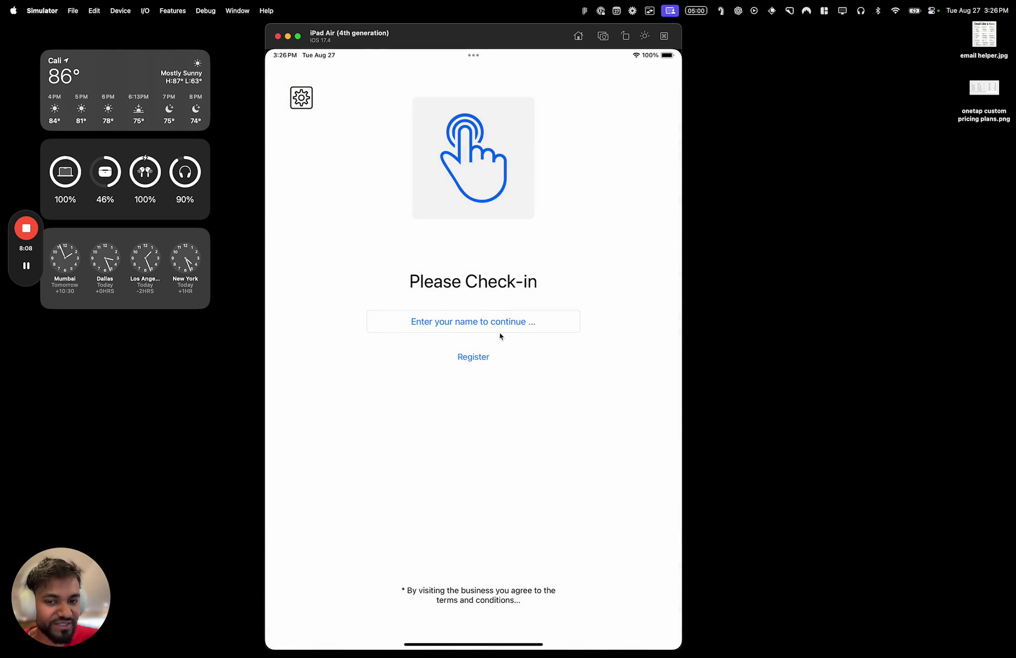
click(291, 91)
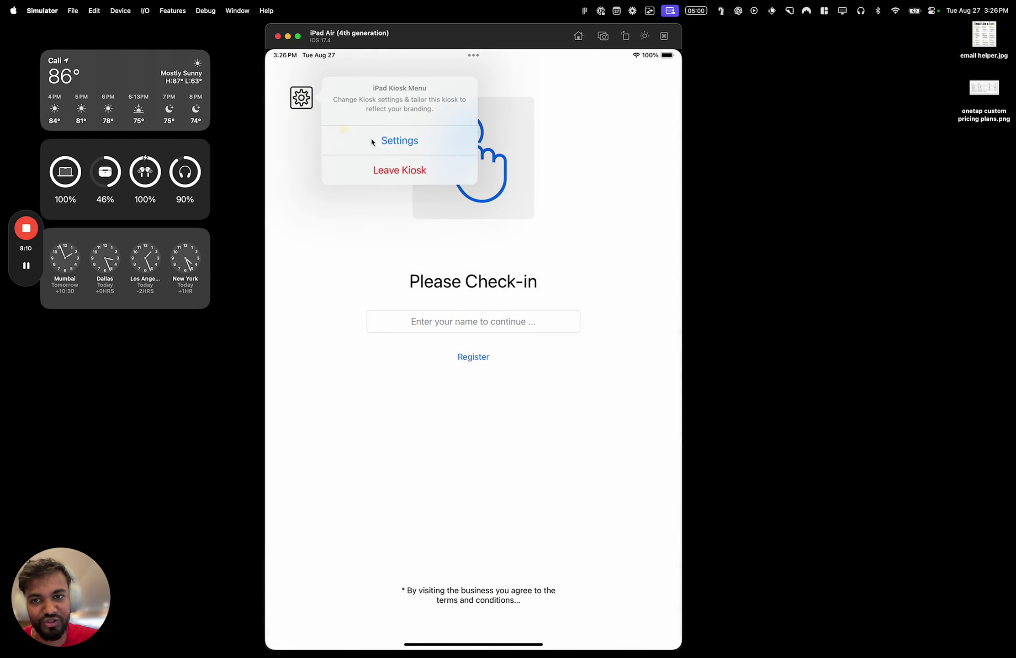
In kiosk Customizations, change the start of the Title Text to 'Good morning'
click(437, 143)
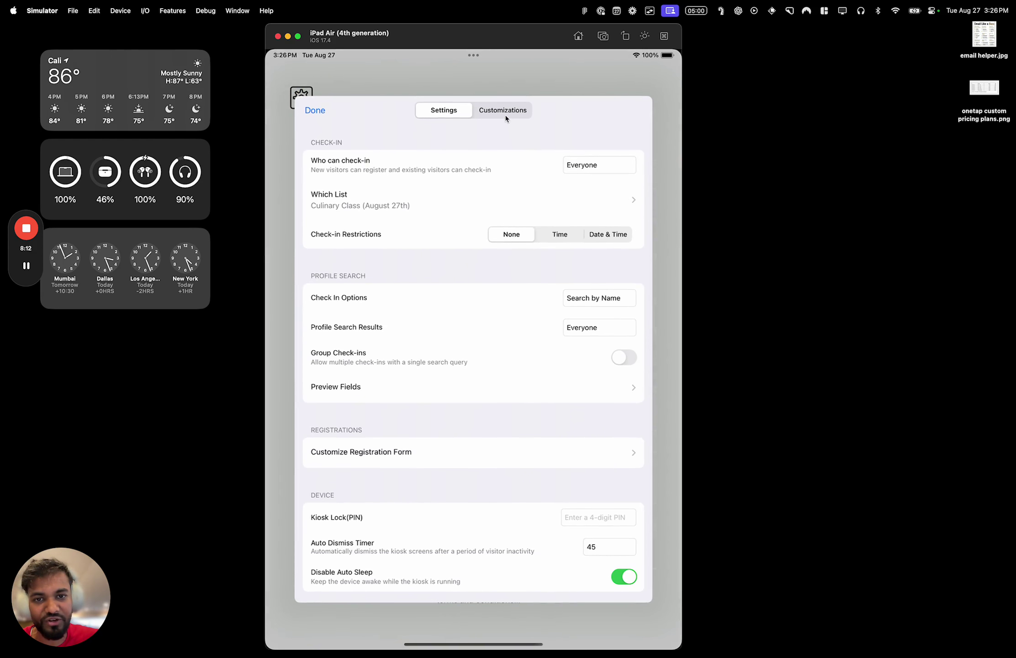
click(504, 111)
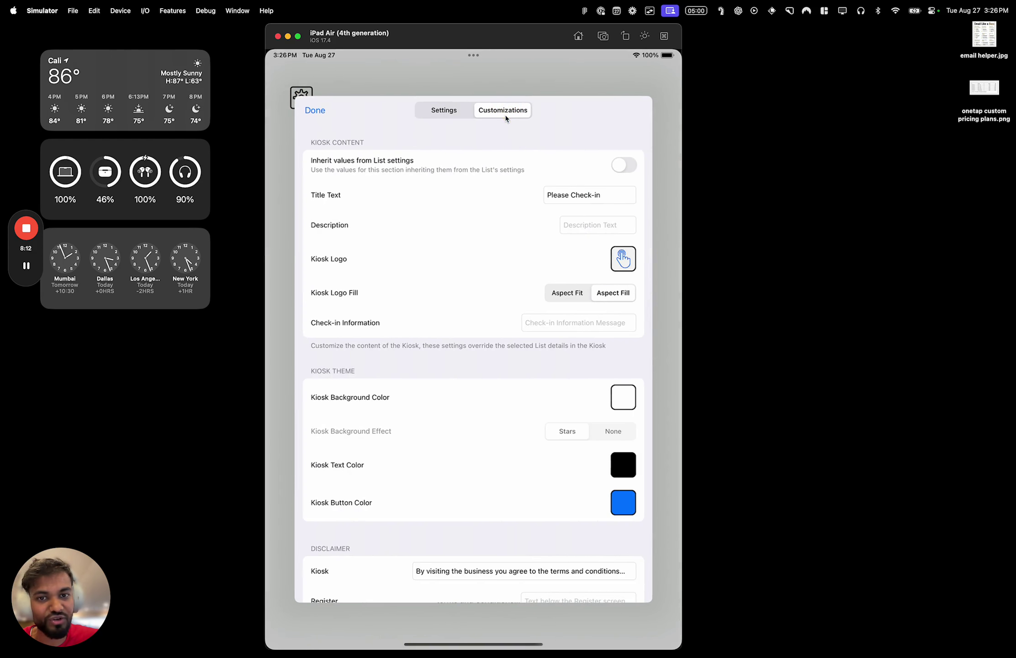
click(613, 198)
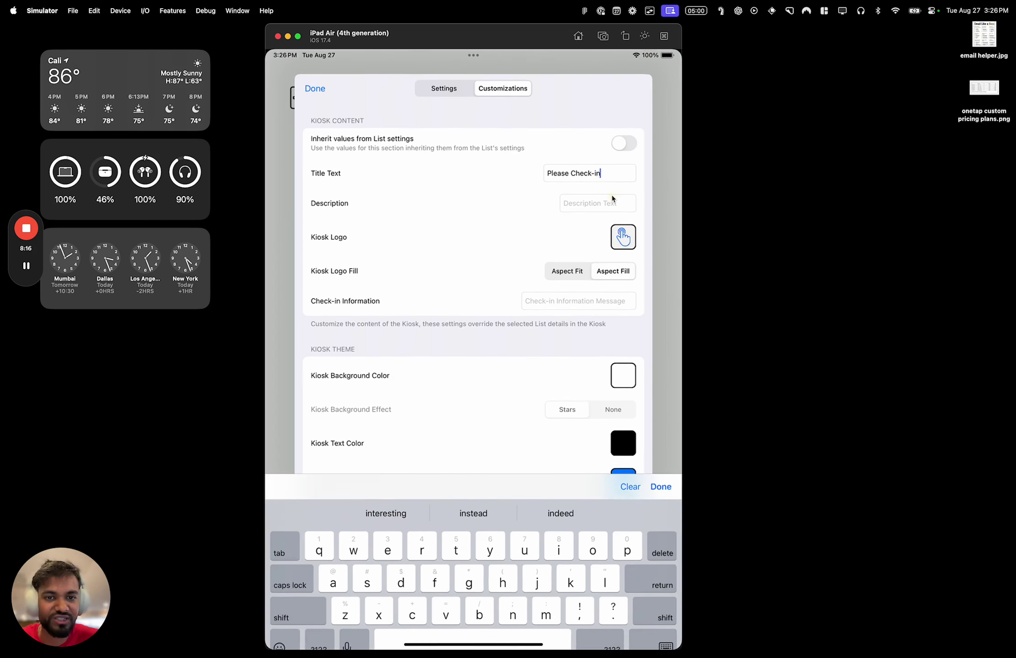
key(BackSpace)
key(BackSpace)
key(BackSpace)
key(BackSpace)
key(BackSpace)
key(BackSpace)
key(BackSpace)
key(BackSpace)
key(BackSpace)
key(BackSpace)
key(BackSpace)
key(BackSpace)
key(BackSpace)
key(BackSpace)
key(BackSpace)
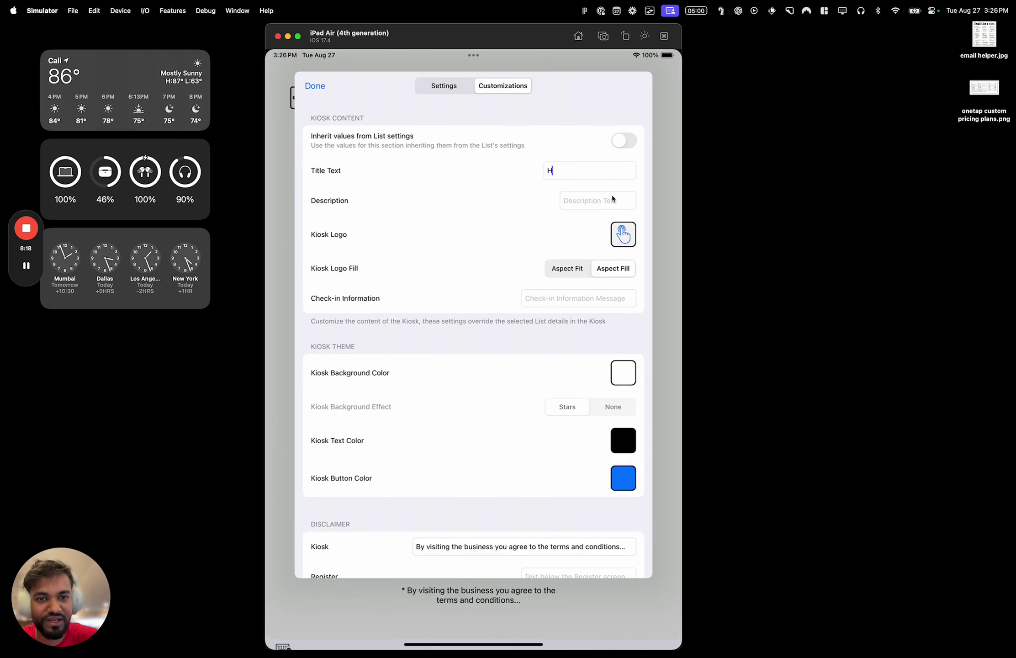
text(Good m)
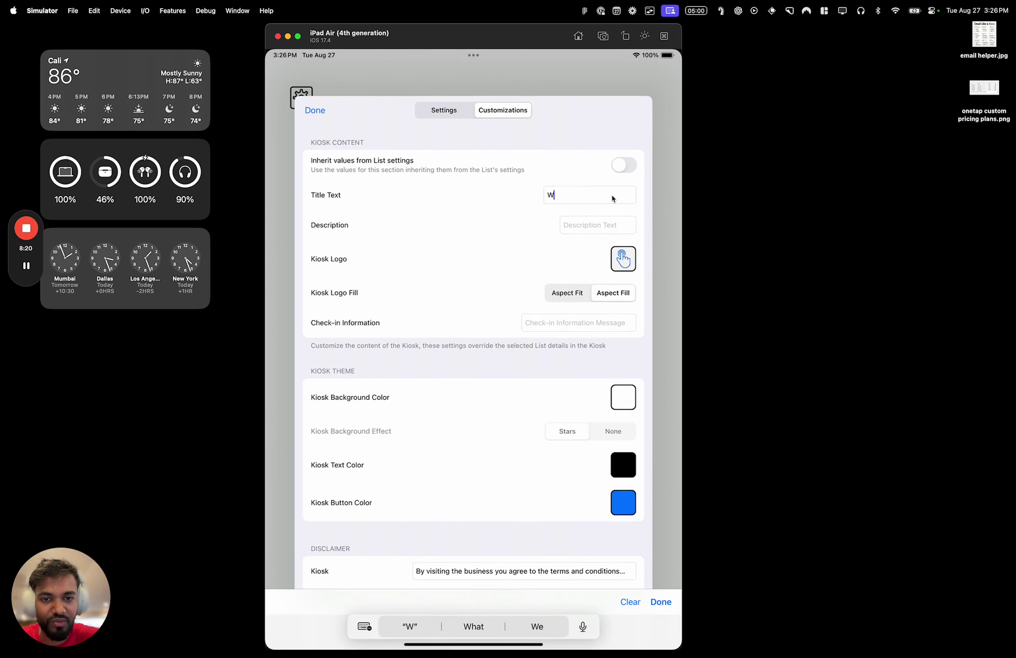
text(orning)
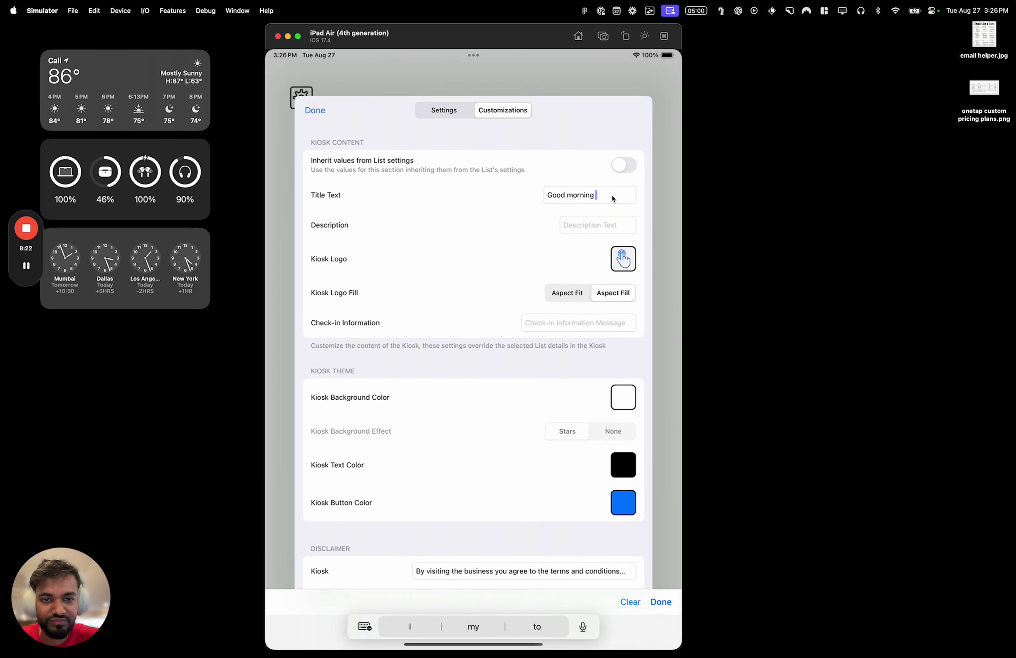
Insert the Sun Behind Cloud emoji after 'Good morning' using Raycast emoji search for 'sun'
key(alt+space)
text(sun)
key(Return)
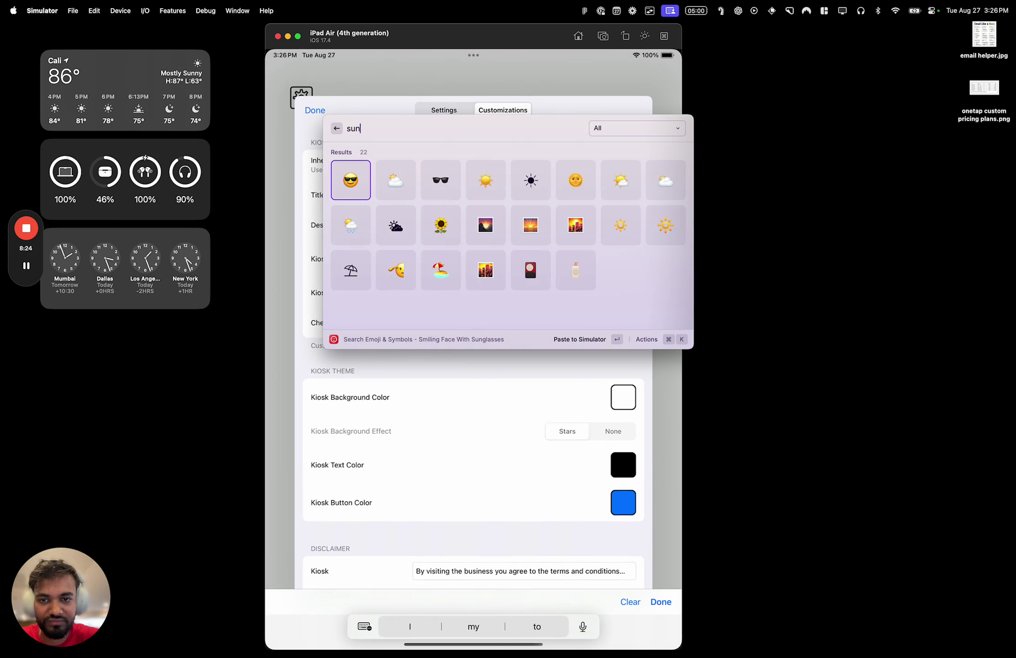
key(Right)
key(Escape)
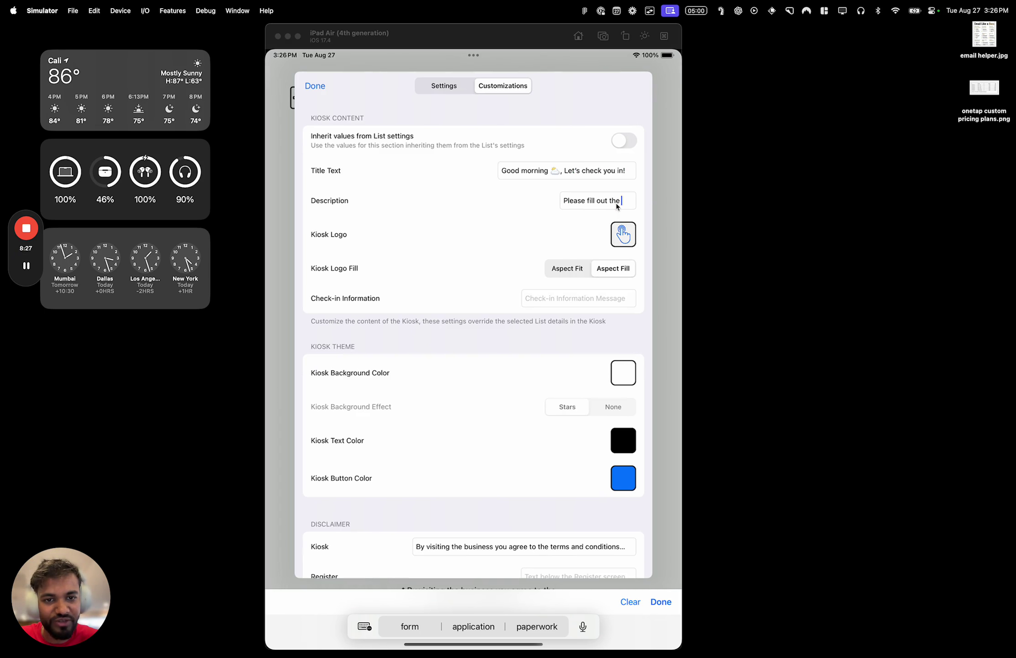
Change the Description ending to 'continue below' and browse the logo choices without changing them
click(622, 205)
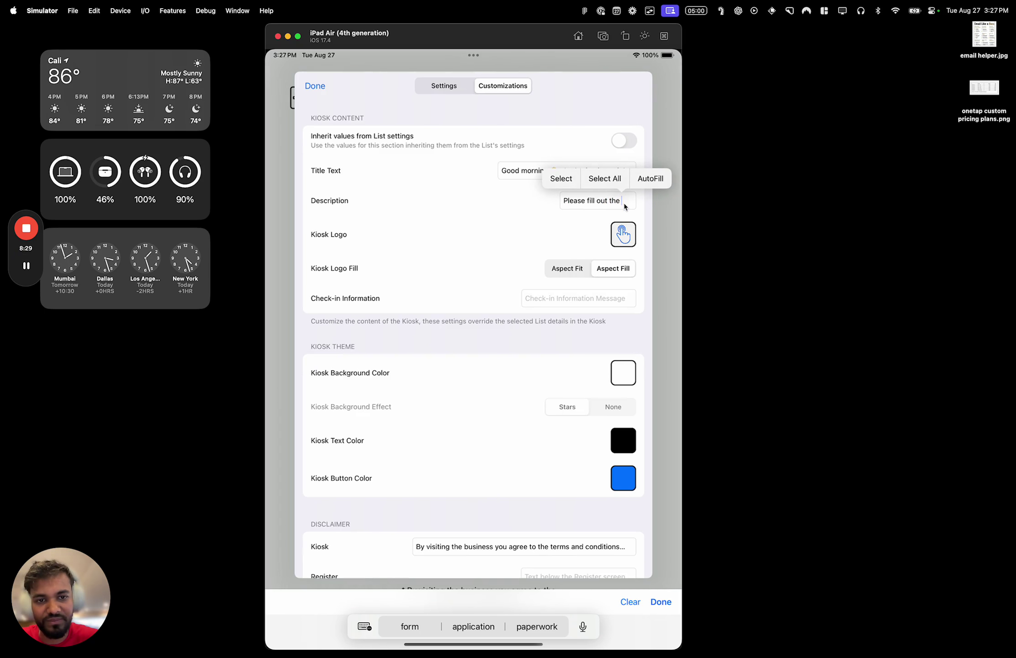
key(alt+BackSpace)
key(alt+BackSpace)
key(alt+BackSpace)
text(con)
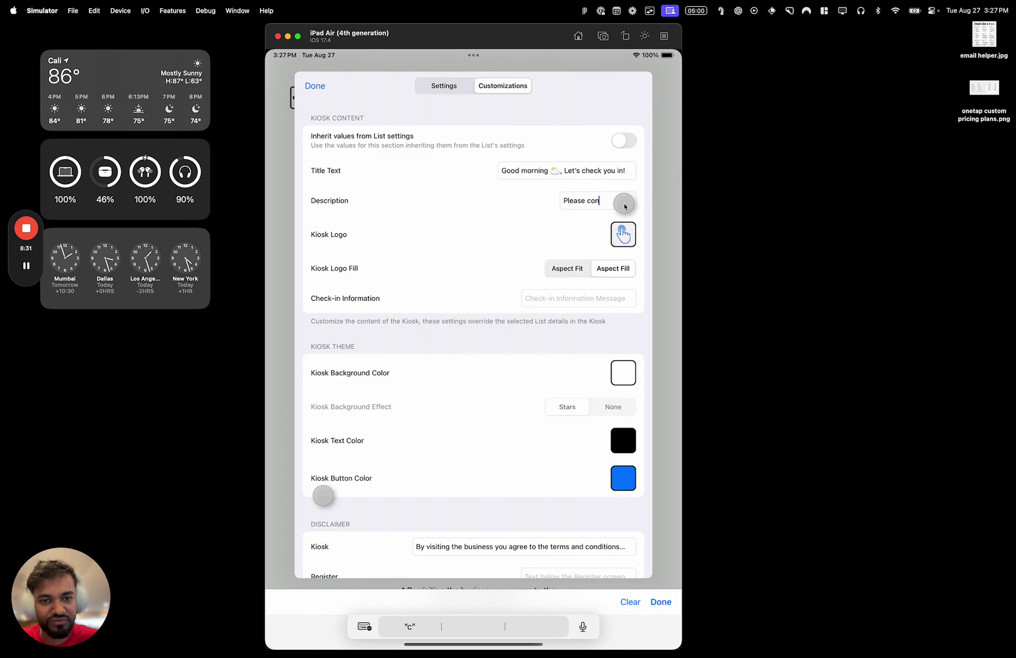
text(tinue below)
click(623, 234)
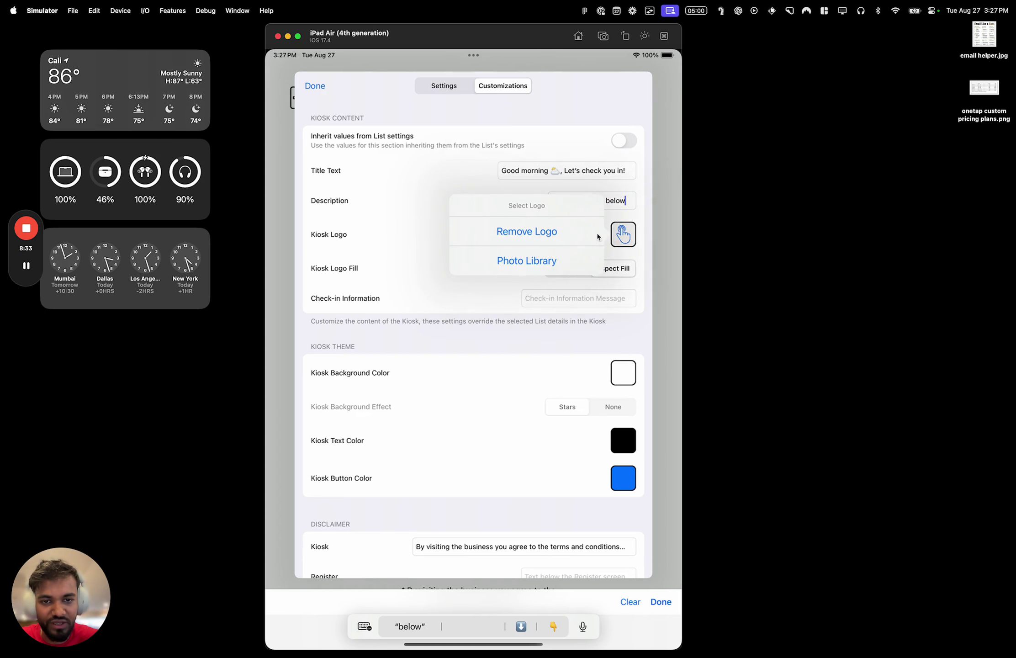
click(642, 199)
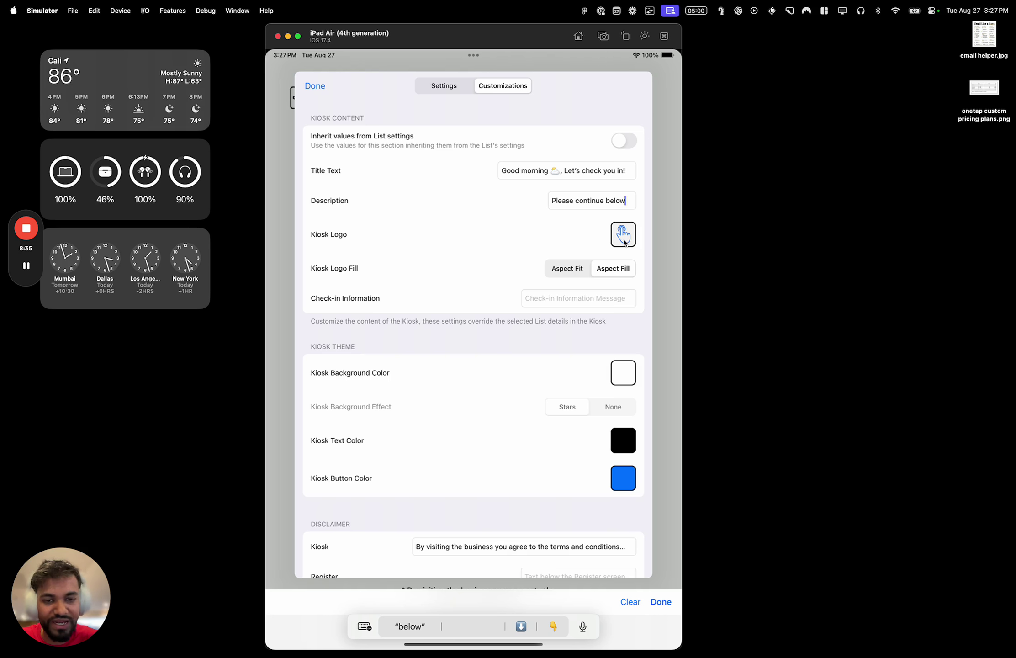
click(623, 235)
click(628, 202)
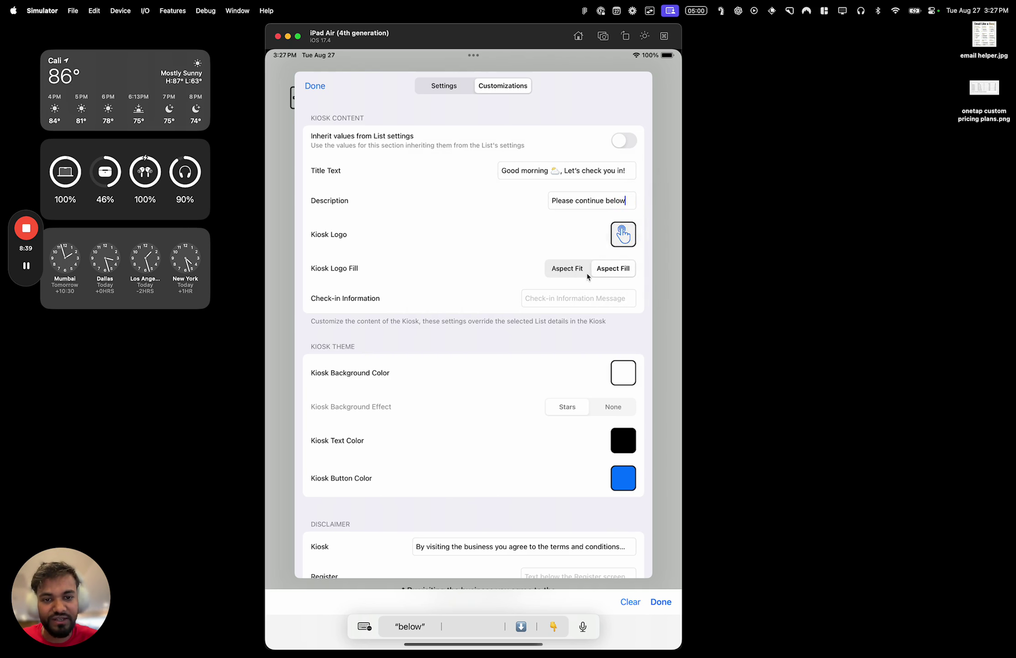
click(580, 298)
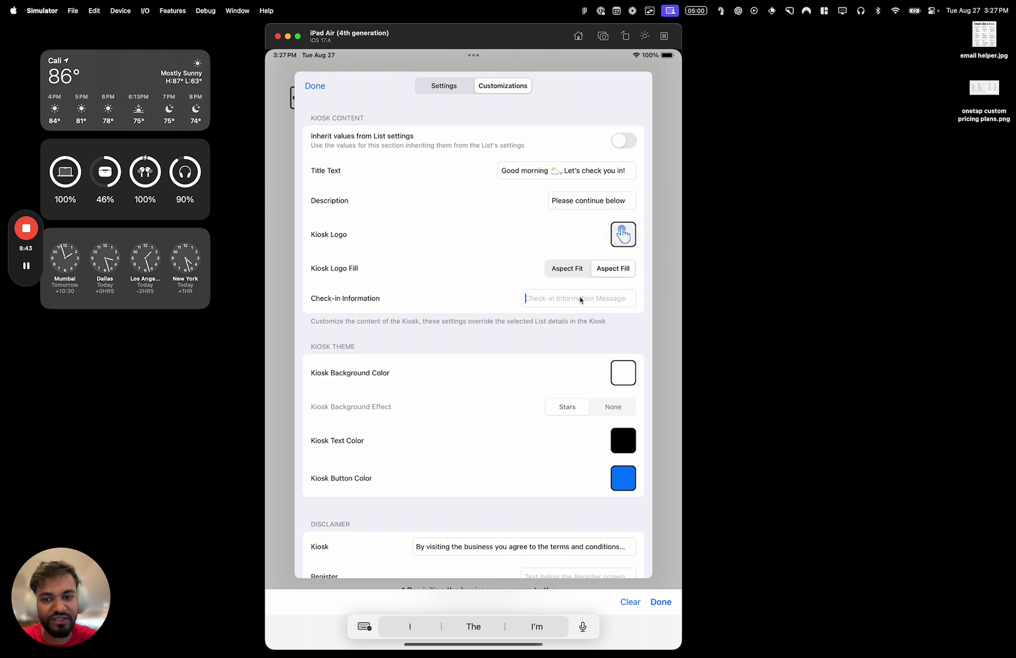
drag(564, 338, 564, 308)
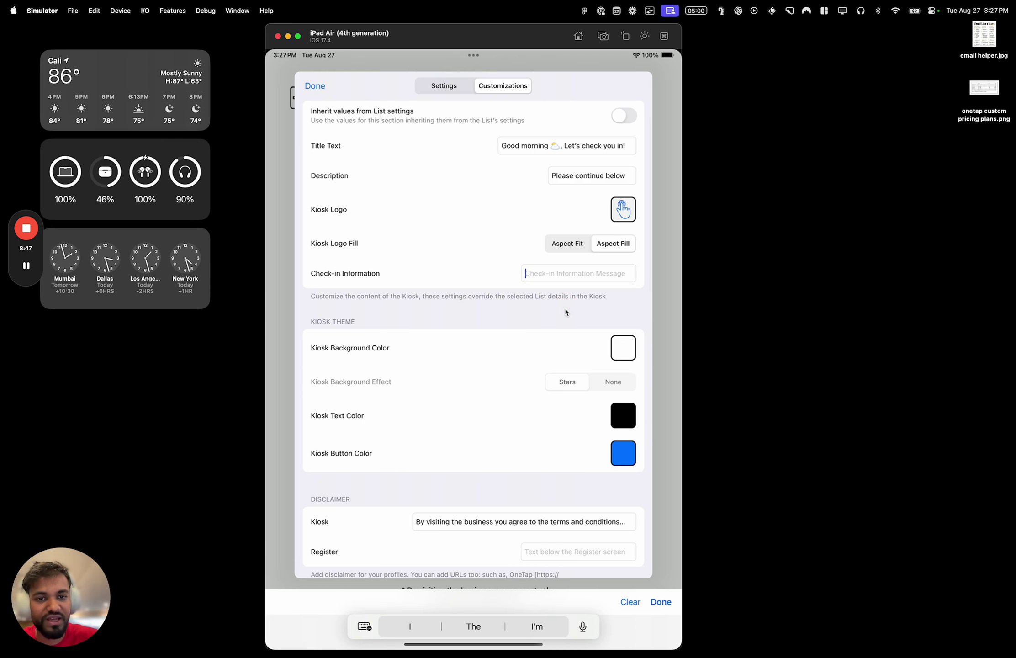
Replace the Description with 'We are busy today, please be patient while we process everyone'
triple_click(611, 173)
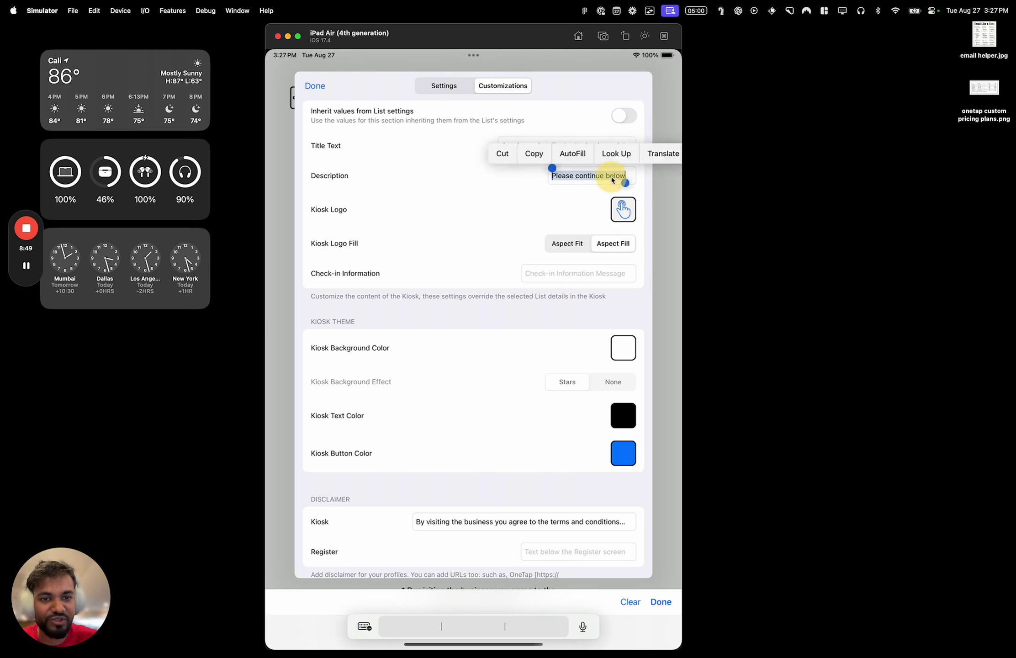
key(BackSpace)
click(548, 274)
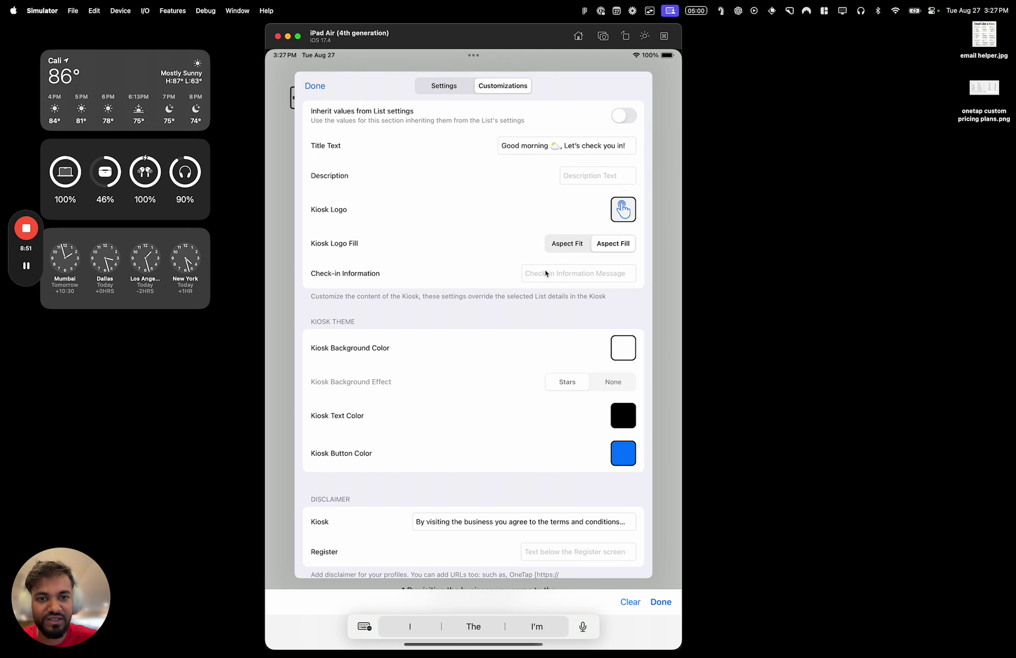
click(603, 175)
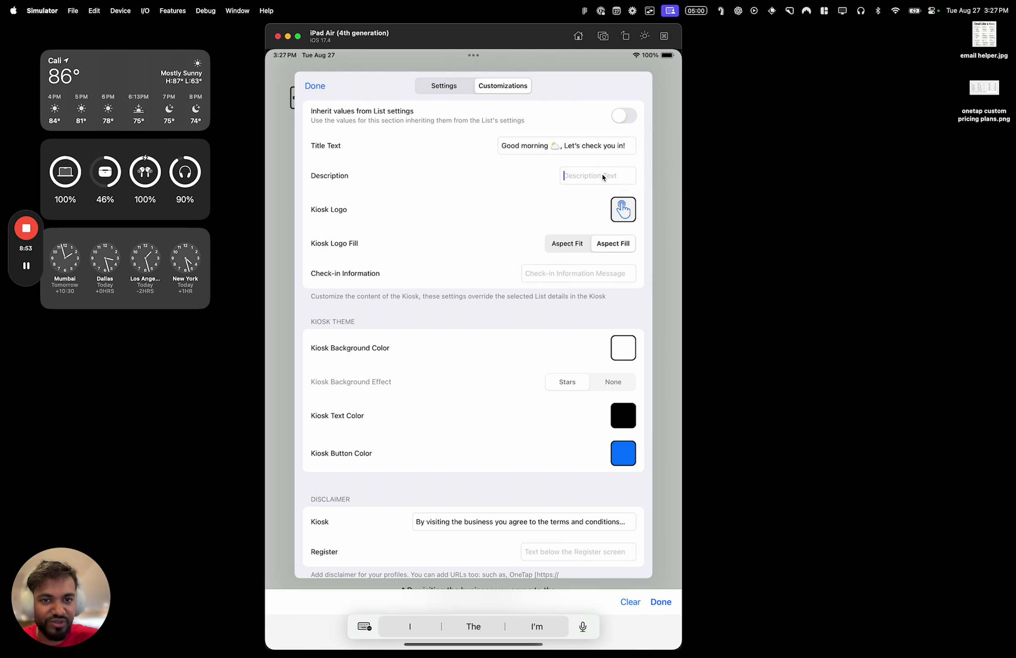
text(We are )
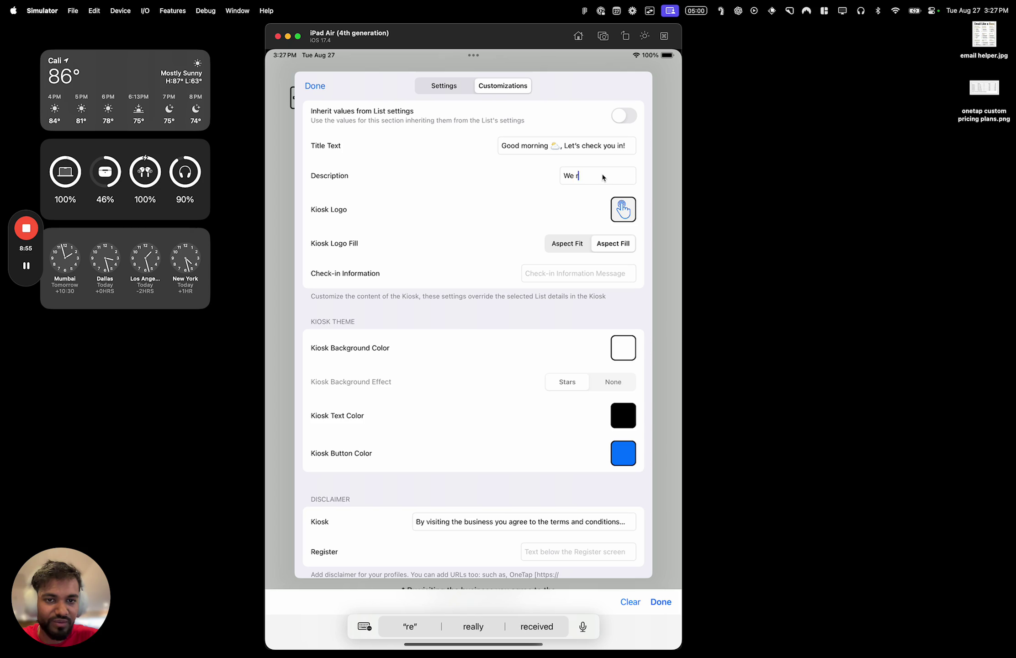
text(busy today, so)
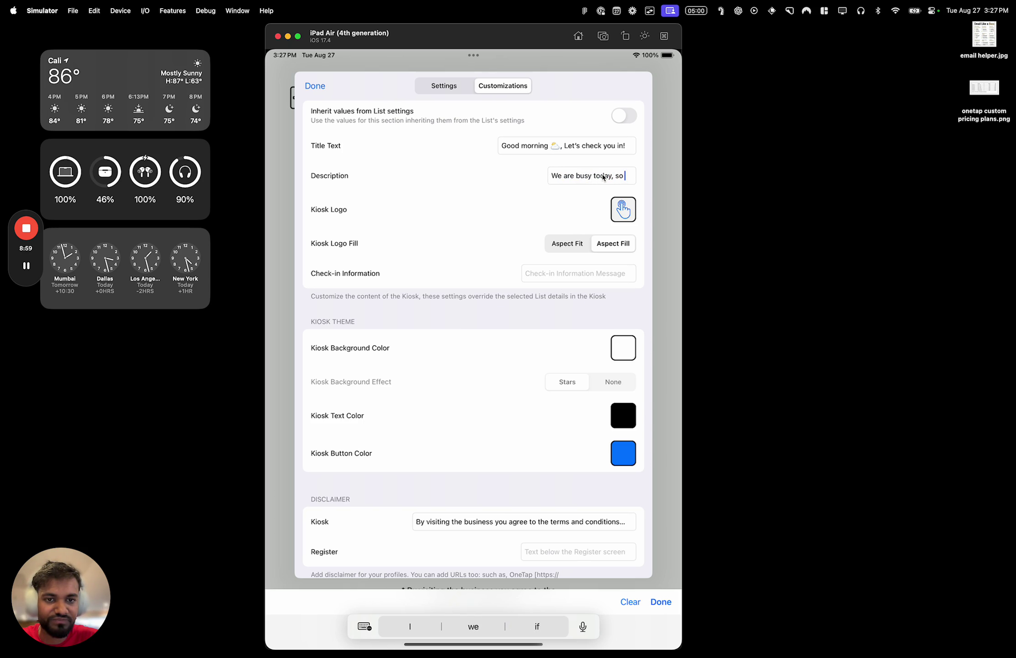
key(BackSpace)
key(BackSpace)
key(BackSpace)
text(please wear)
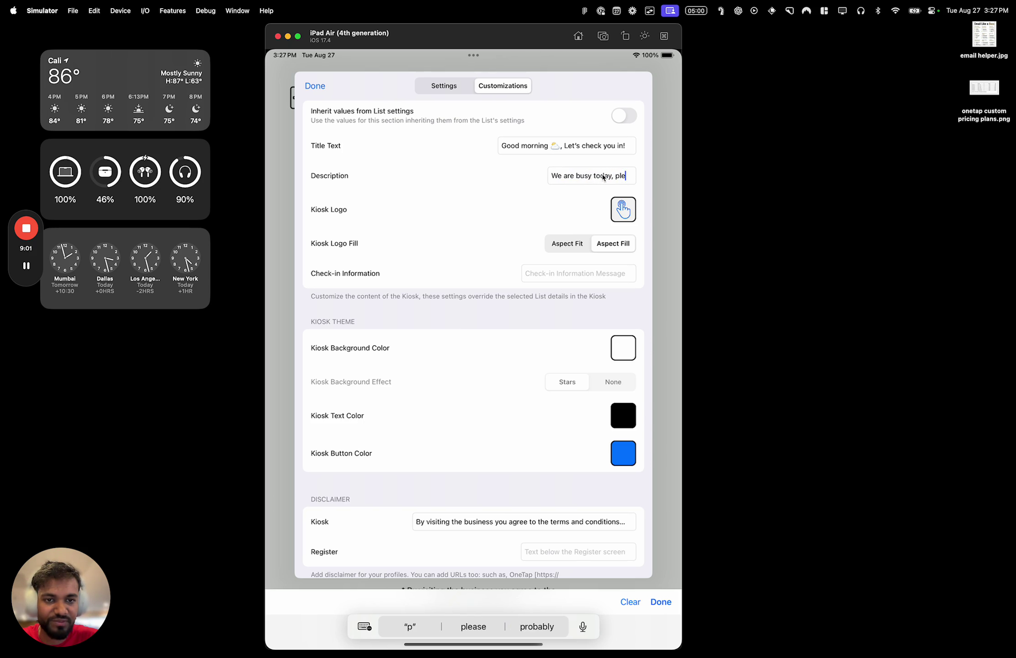
key(BackSpace)
key(BackSpace)
key(BackSpace)
key(BackSpace)
key(BackSpace)
text(bear with us)
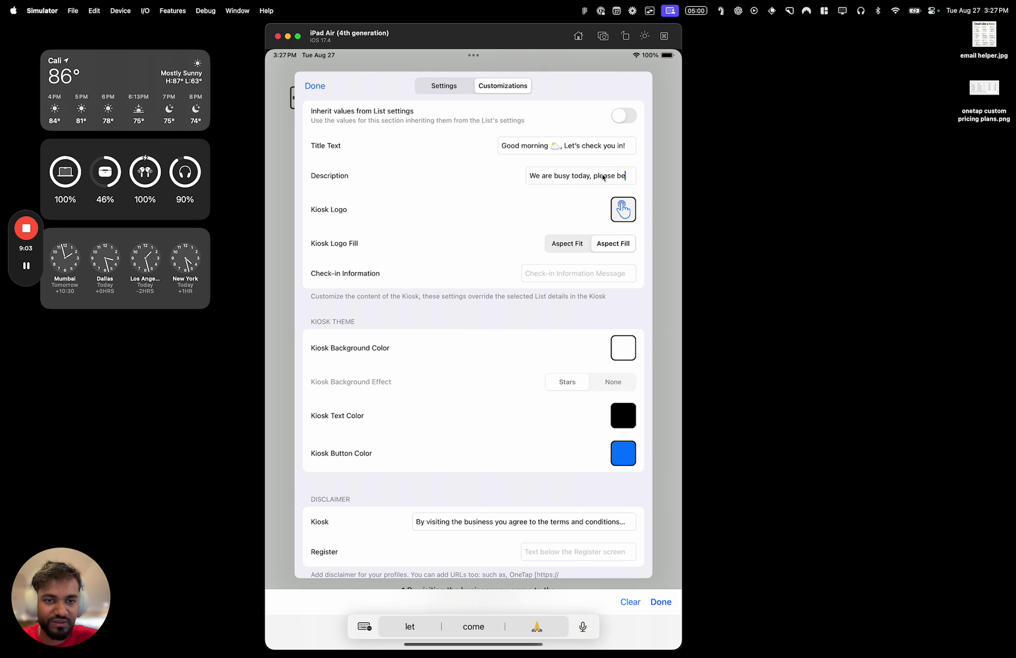
key(BackSpace)
key(BackSpace)
key(BackSpace)
key(BackSpace)
key(BackSpace)
key(BackSpace)
key(BackSpace)
key(BackSpace)
key(BackSpace)
key(BackSpace)
key(BackSpace)
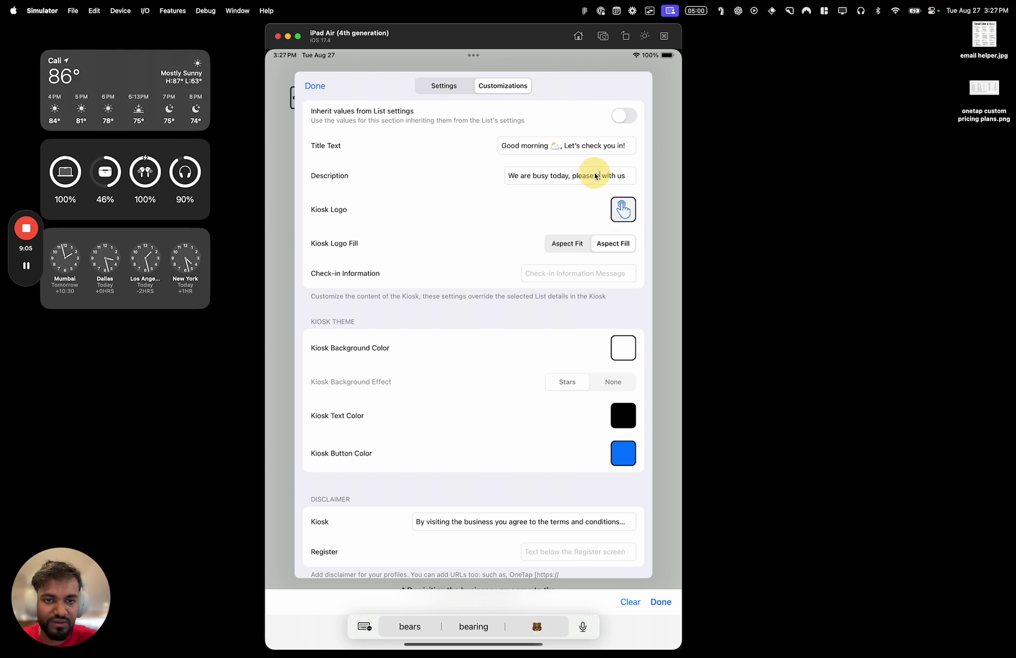
key(BackSpace)
key(BackSpace)
text(be)
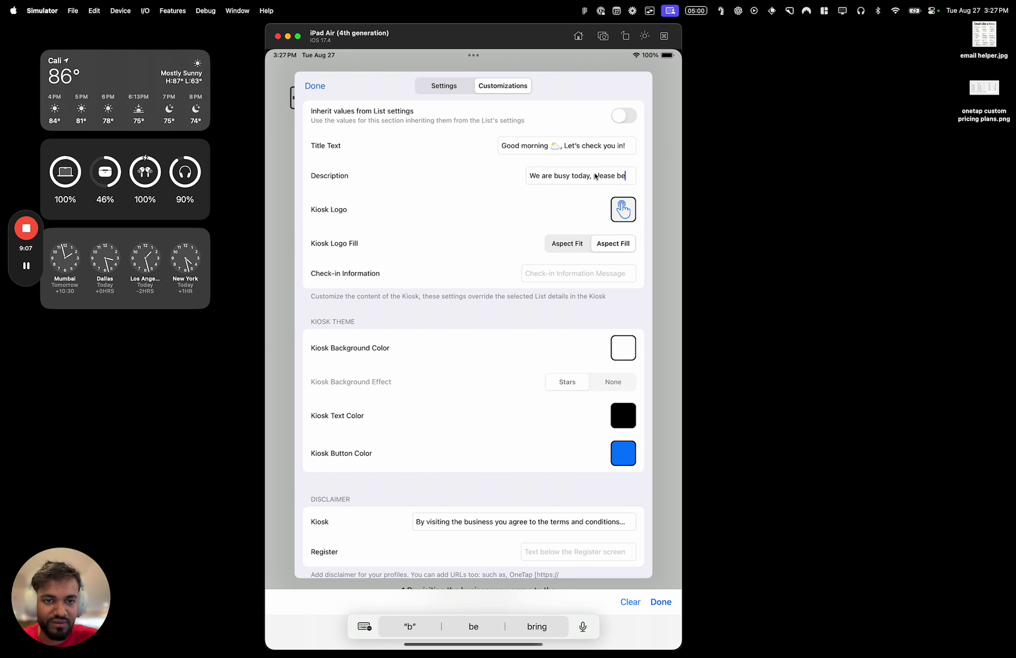
text( patie)
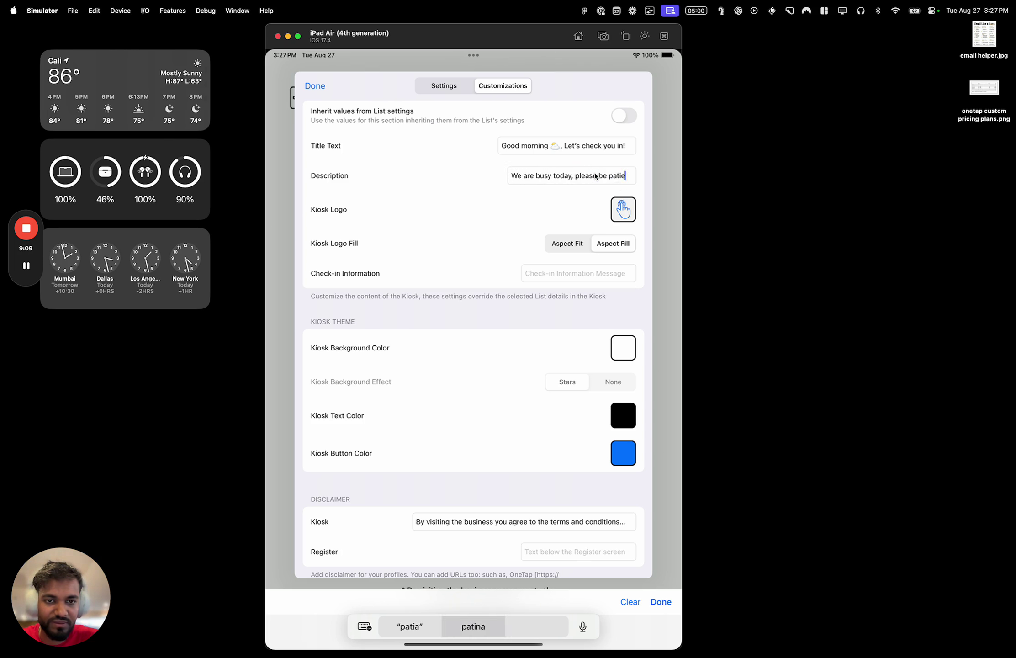
text(nt while we )
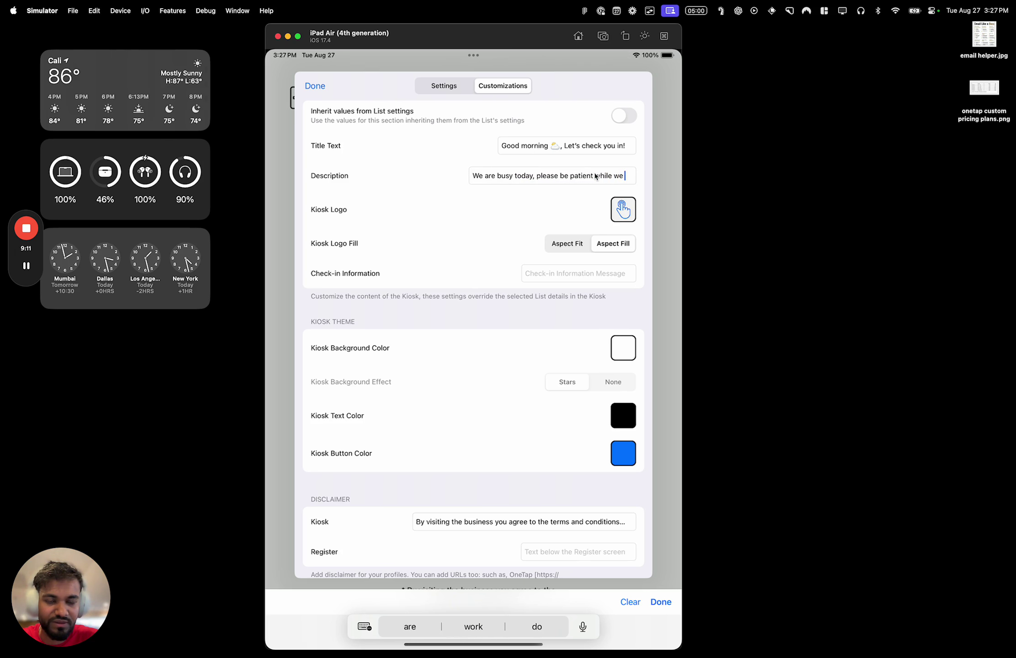
text(process everyone)
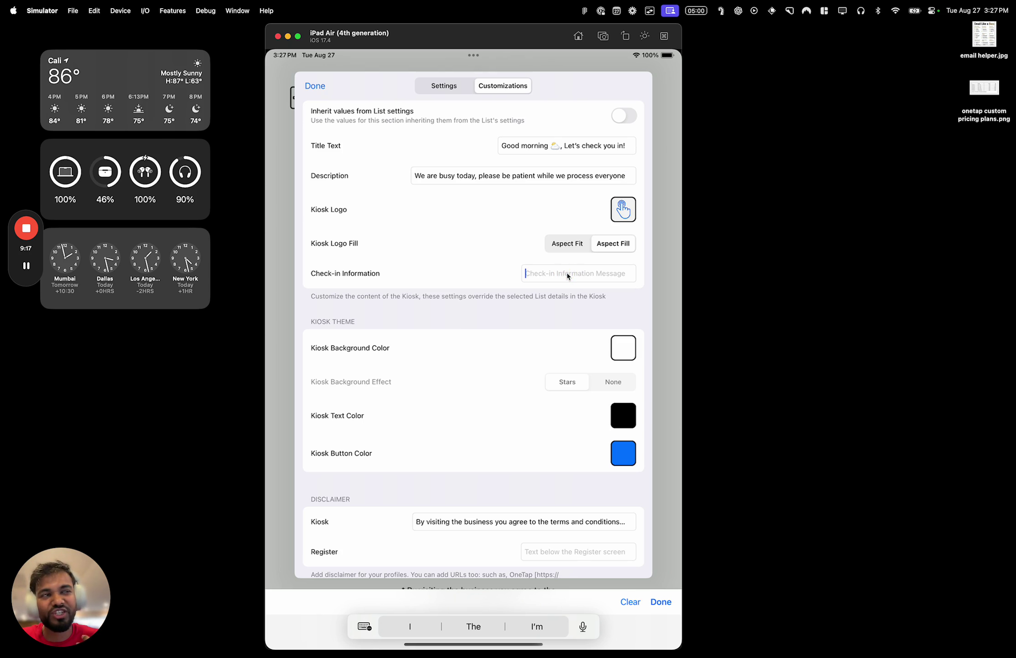
Enter 'Please fill out the form below, then you will be called' as the Check-in Information, correcting typos
text(A)
key(BackSpace)
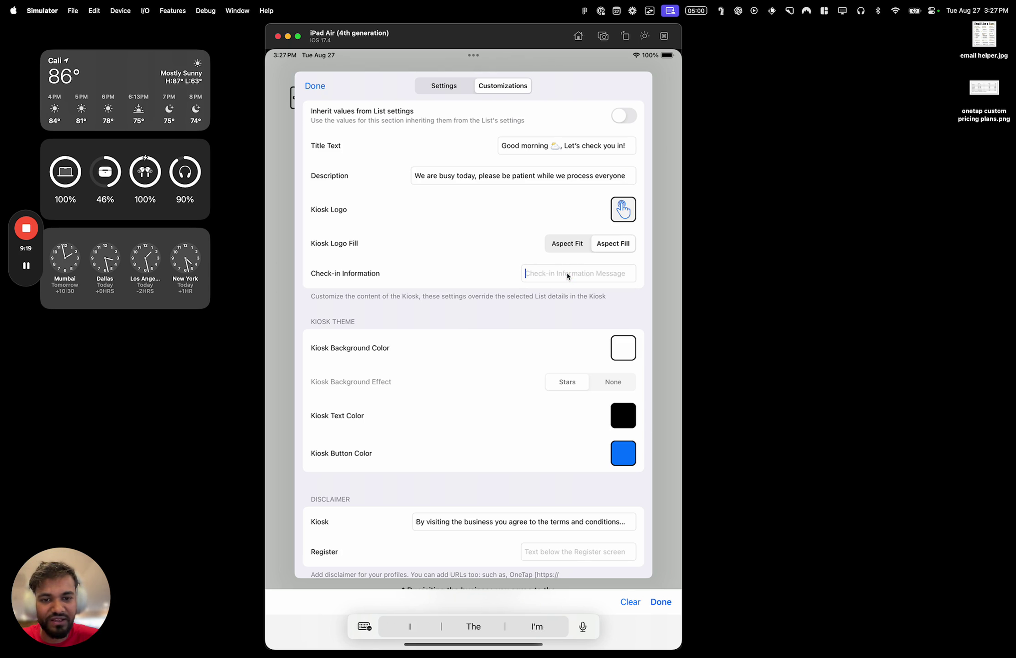
text(Plese f)
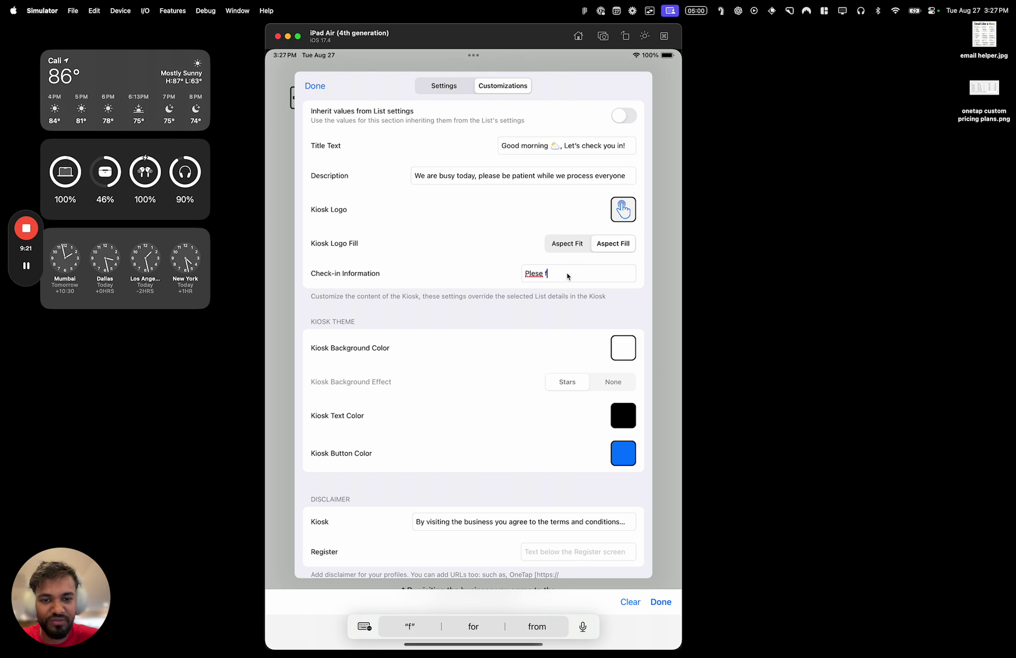
key(BackSpace)
key(BackSpace)
key(BackSpace)
key(BackSpace)
text(ase file out)
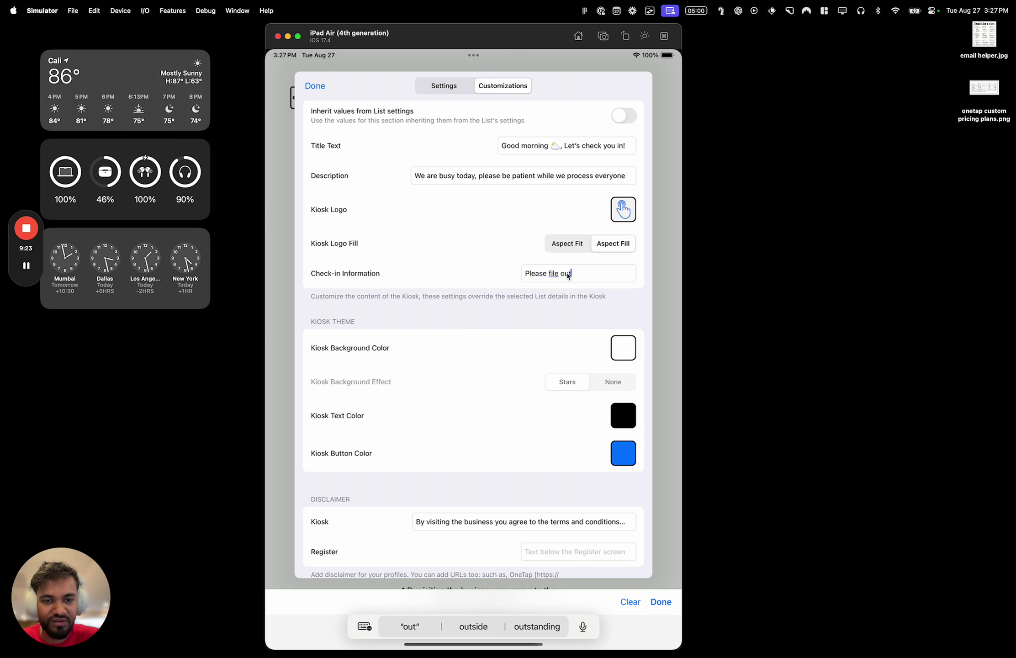
key(BackSpace)
key(BackSpace)
key(BackSpace)
key(BackSpace)
key(BackSpace)
text(l out the )
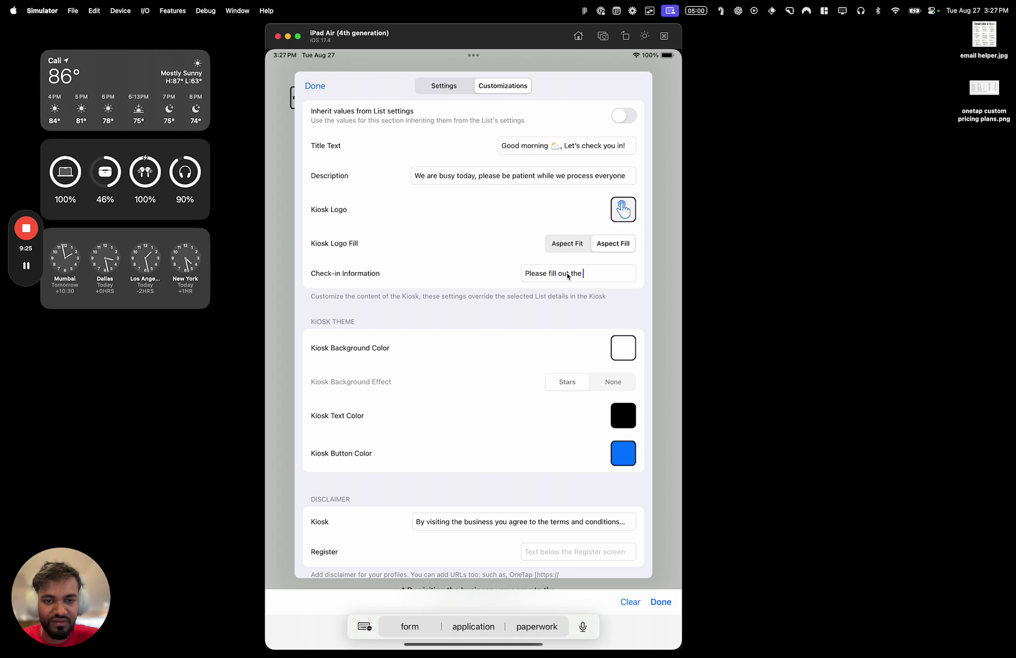
text(form below, then )
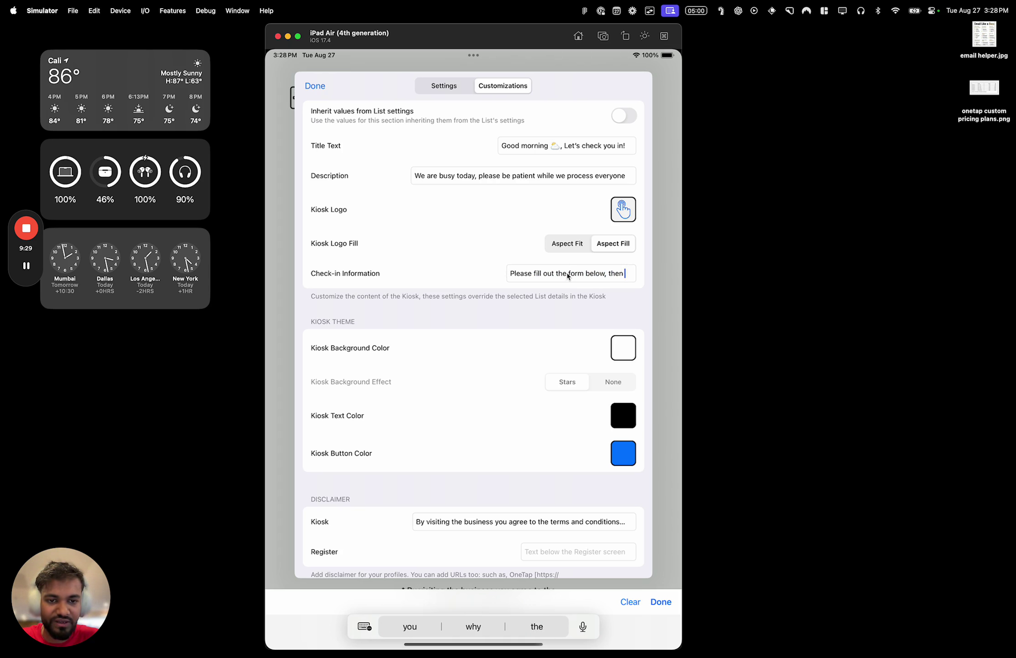
text(you will e ca)
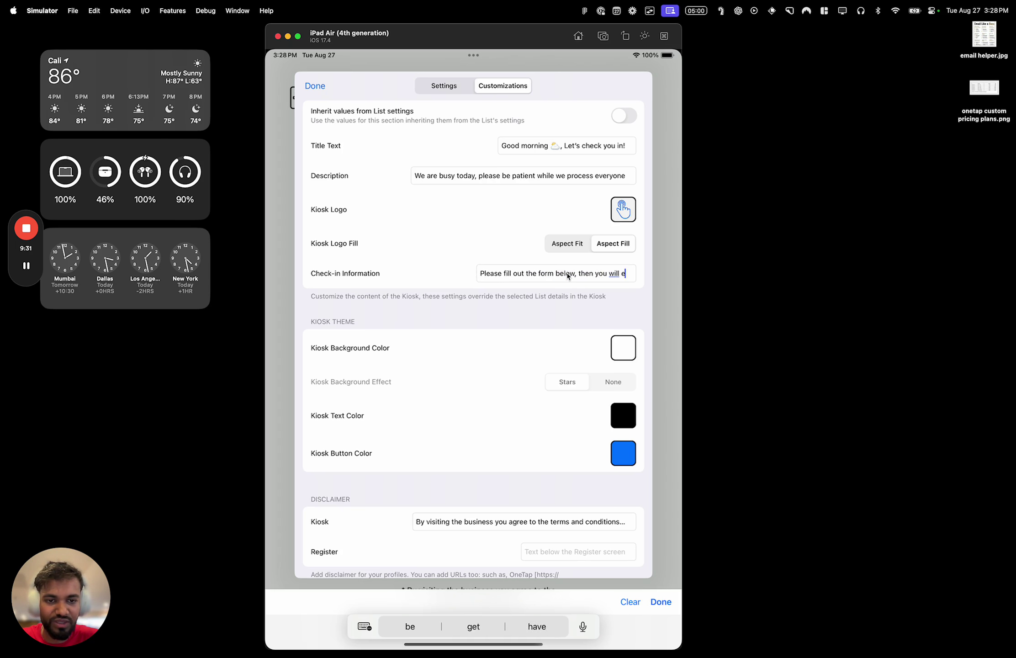
key(BackSpace)
key(BackSpace)
key(BackSpace)
key(BackSpace)
text(be called)
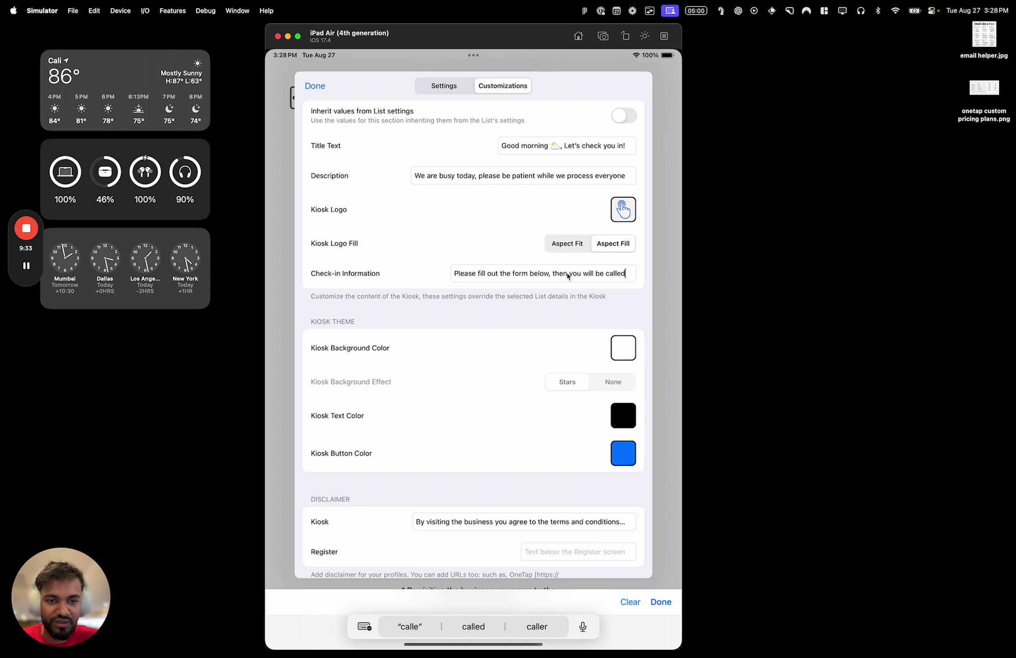
scroll(461, 428, down, 5)
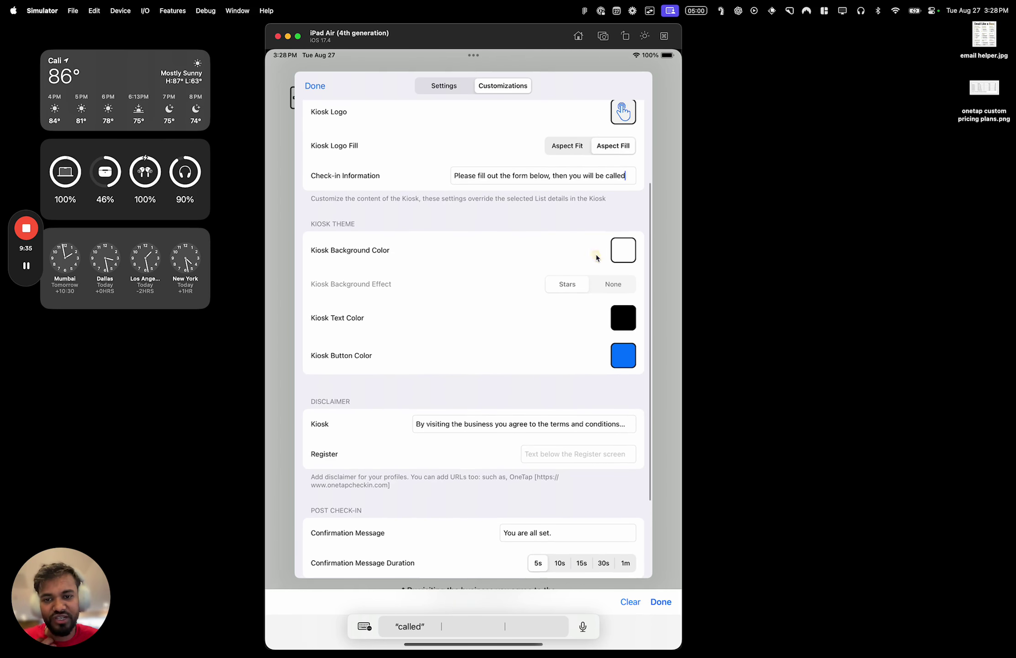
Try a light grey kiosk background colour from the colour picker
click(620, 256)
click(536, 253)
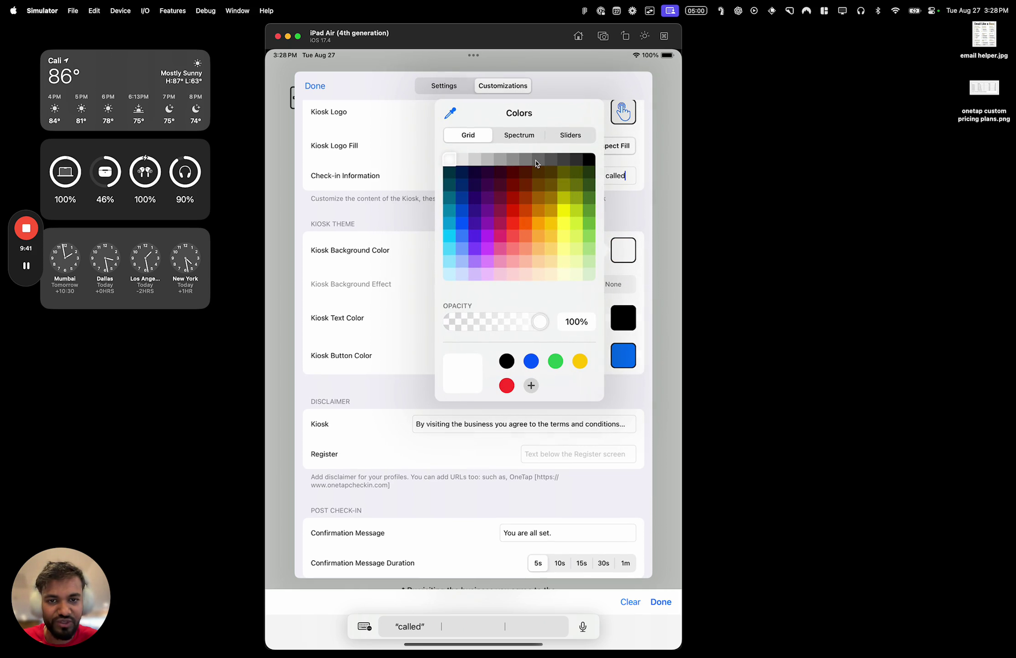
click(494, 159)
click(482, 159)
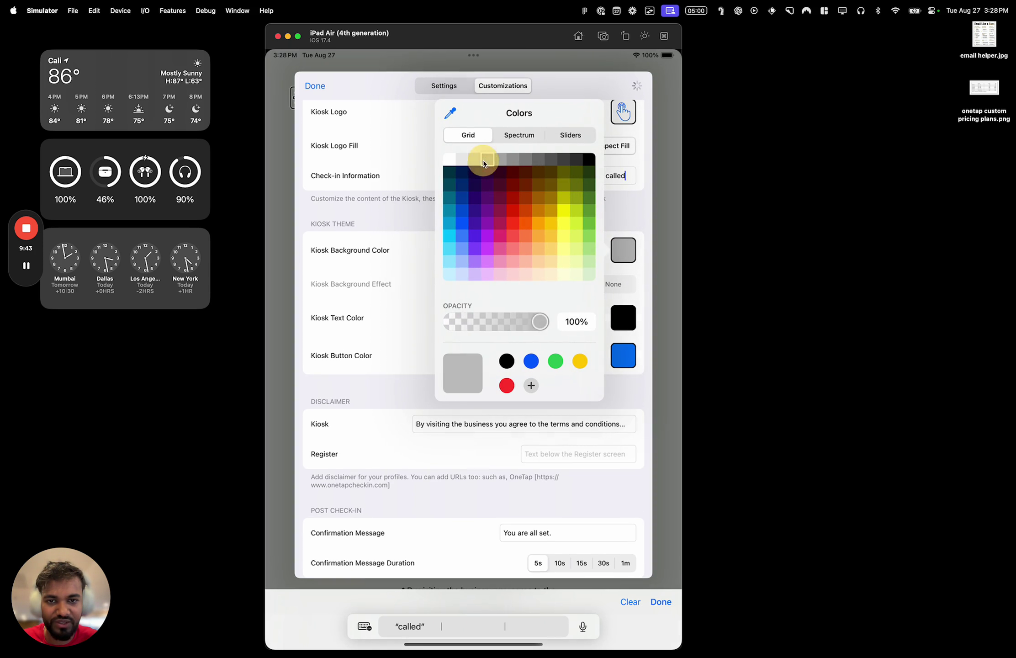
click(466, 159)
click(391, 210)
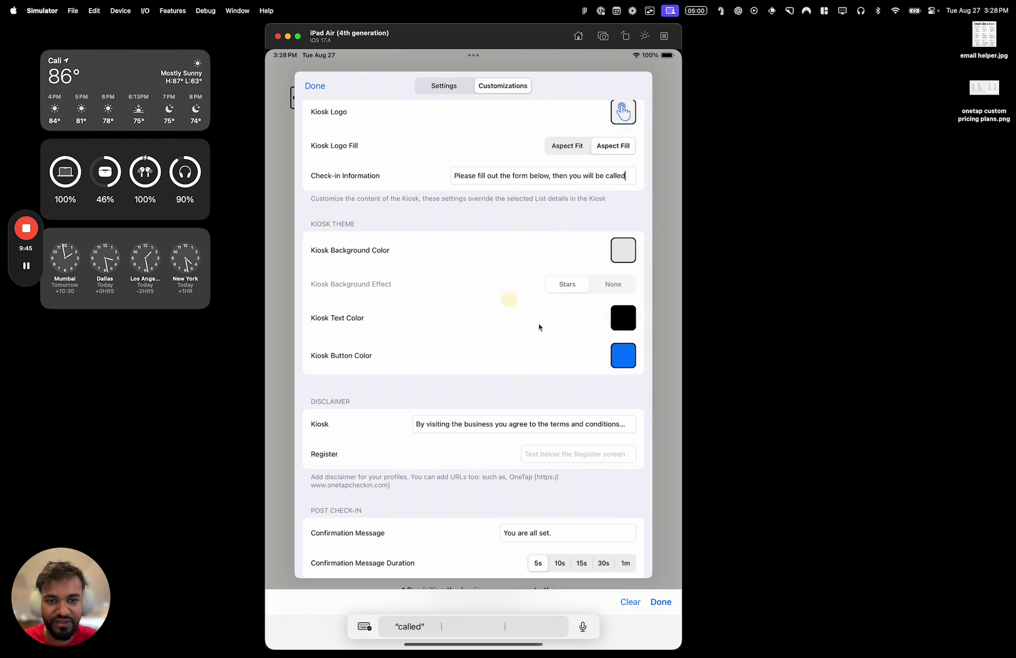
Reset the kiosk background colour, then set it to black
click(621, 247)
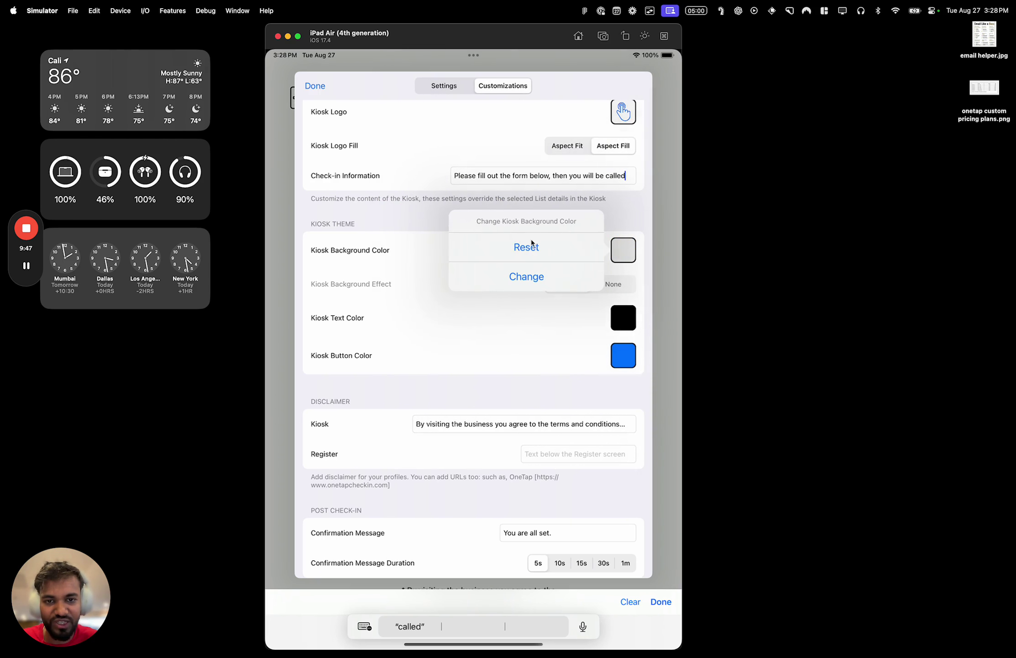
click(525, 250)
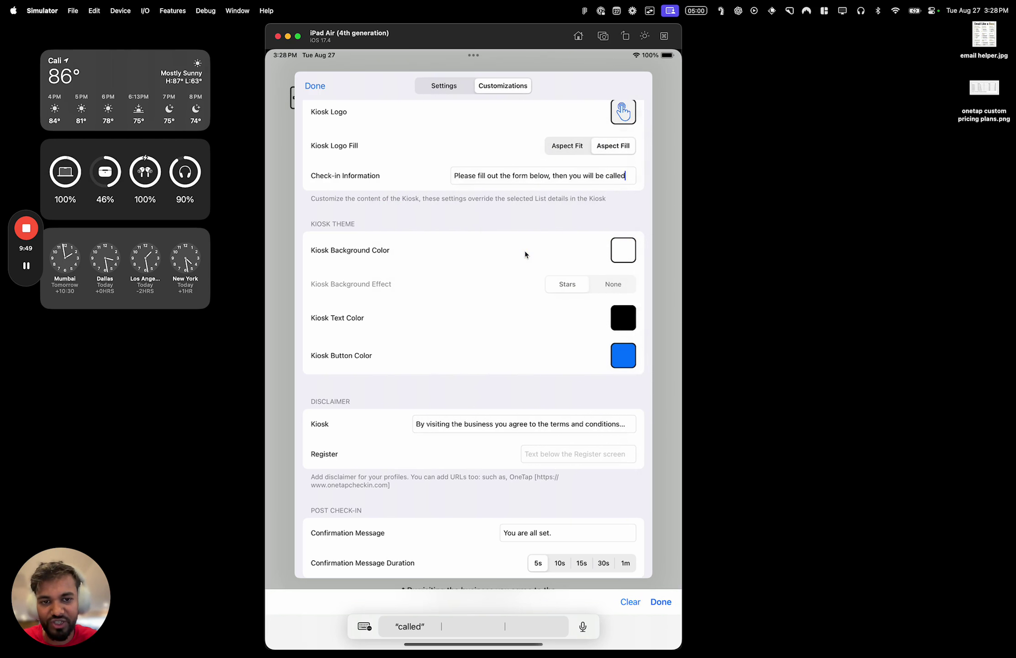
click(618, 255)
click(551, 273)
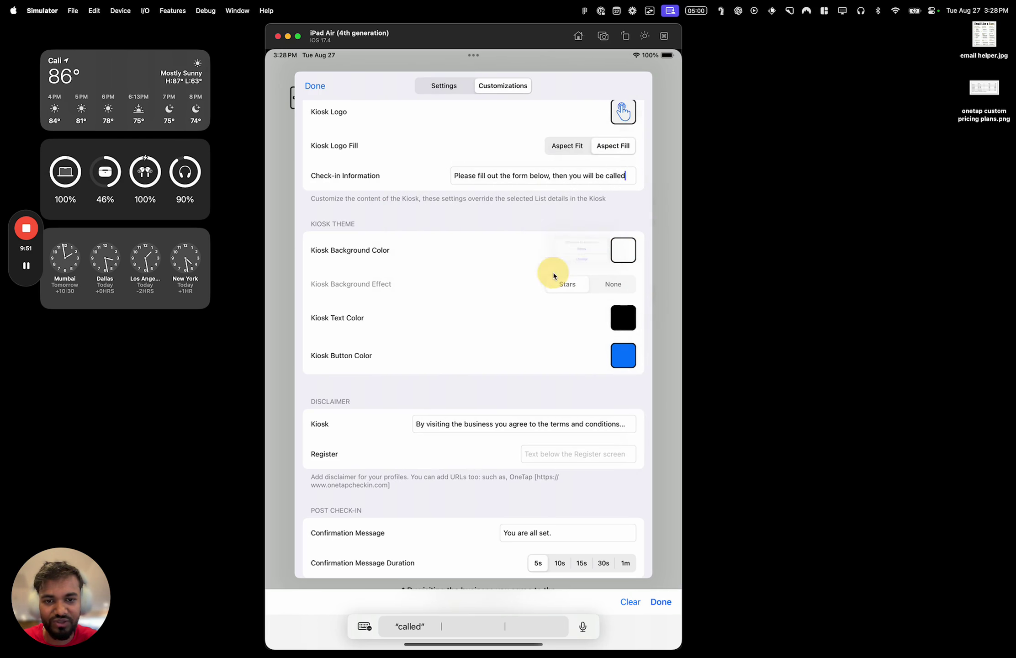
click(506, 361)
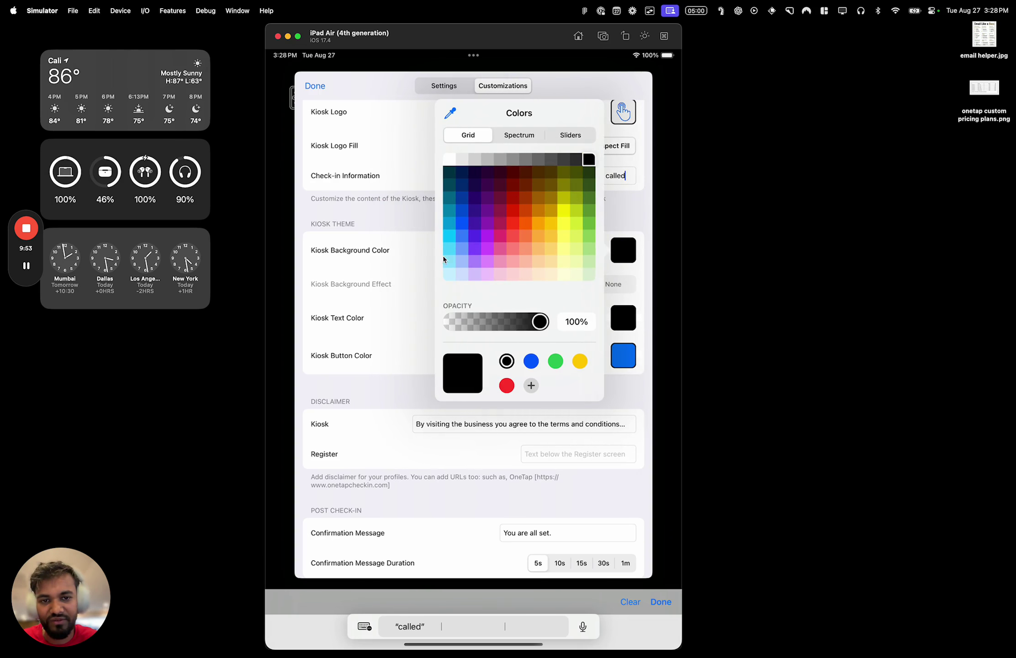
click(429, 270)
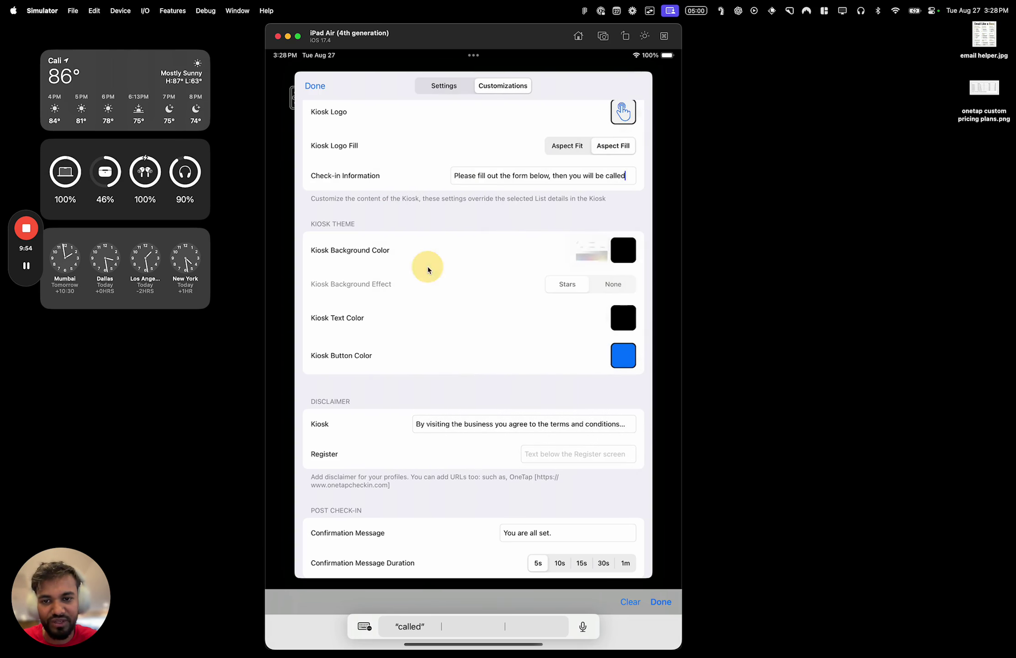
Set the kiosk text colour to white, leaving the button colour blue
click(621, 326)
click(540, 317)
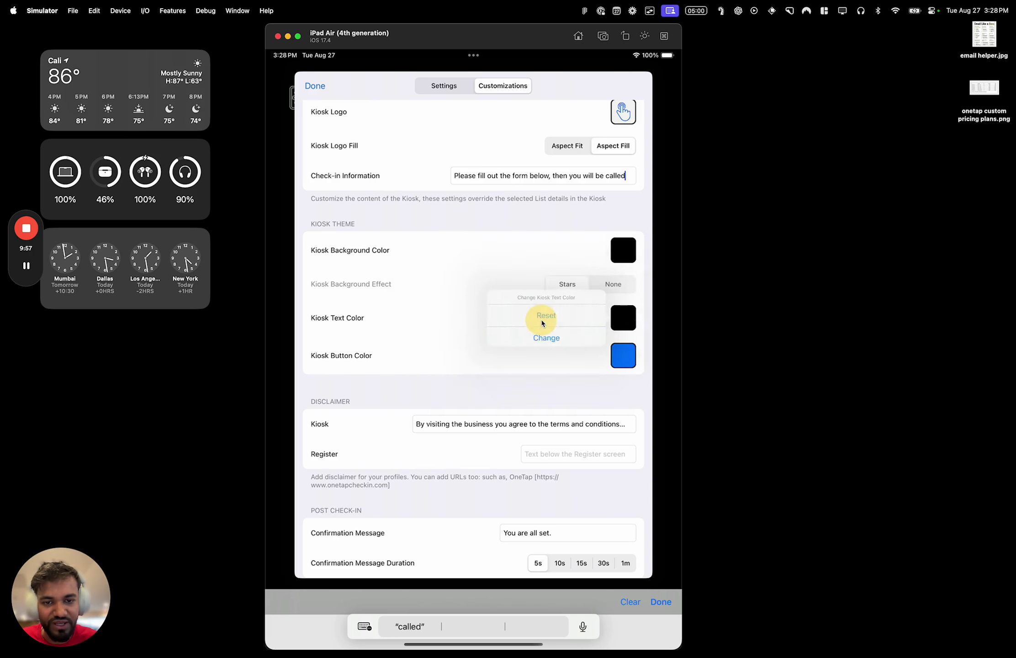
drag(615, 319, 567, 346)
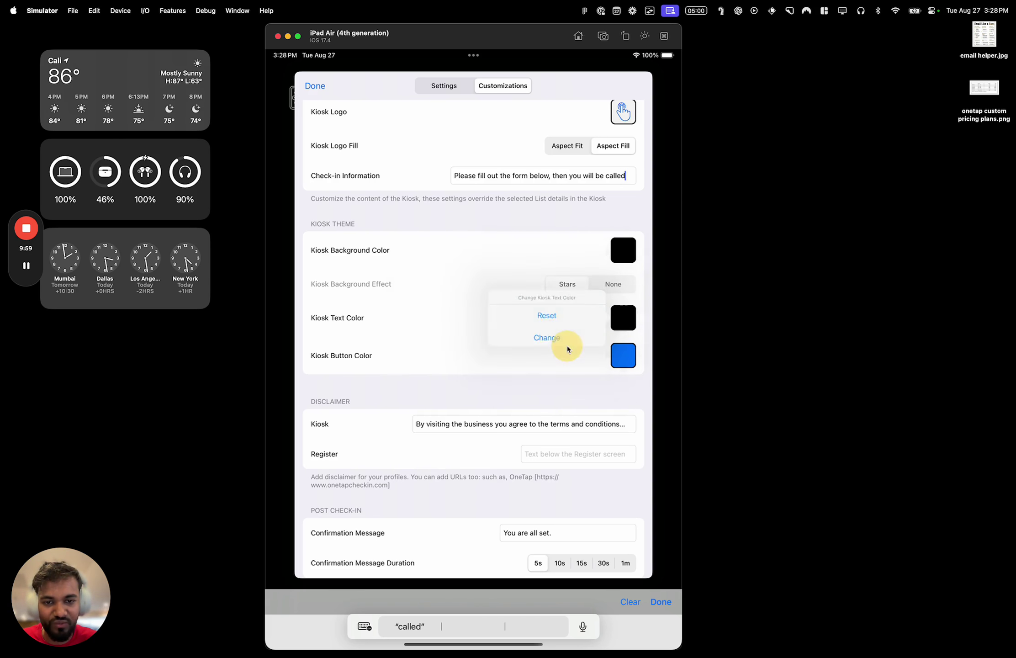
click(449, 227)
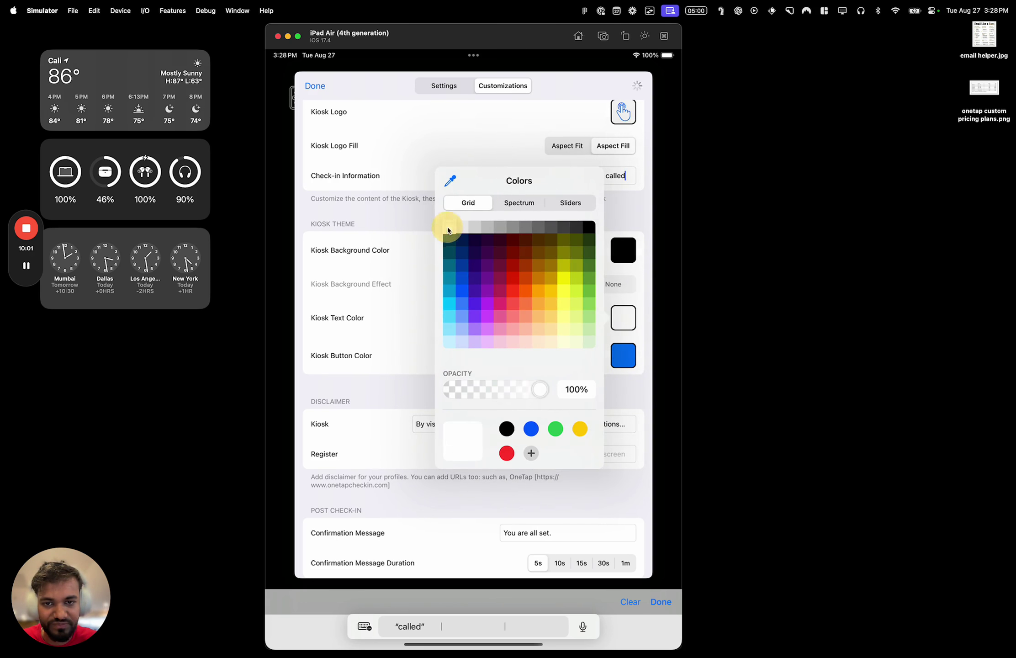
click(432, 308)
click(625, 356)
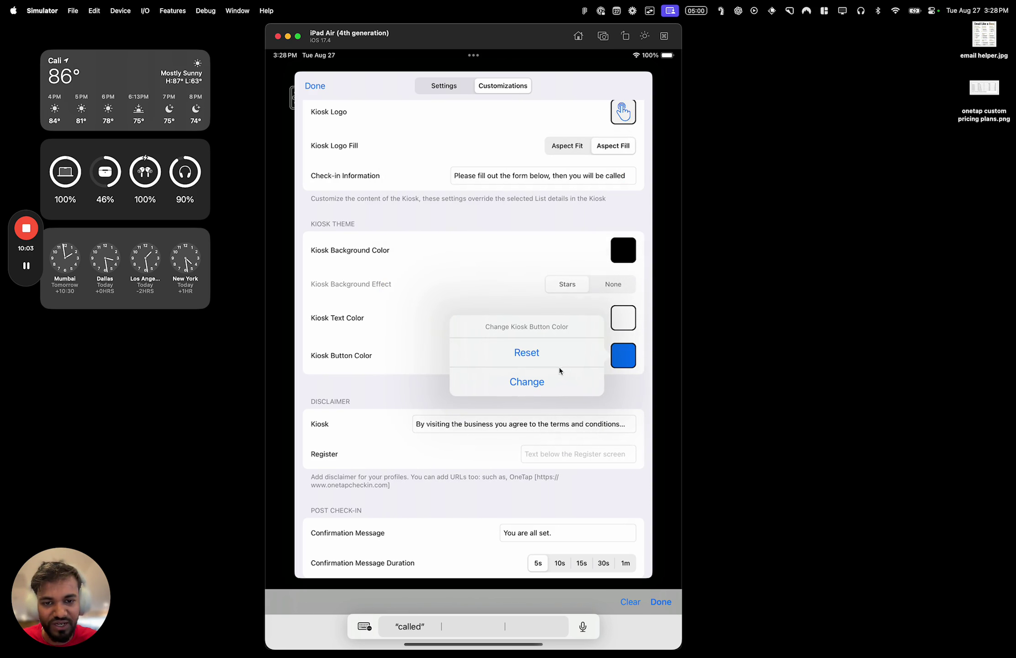
click(555, 311)
Rotate the iPad simulator to landscape and scroll down to the Confirmation Message field
drag(560, 338, 566, 245)
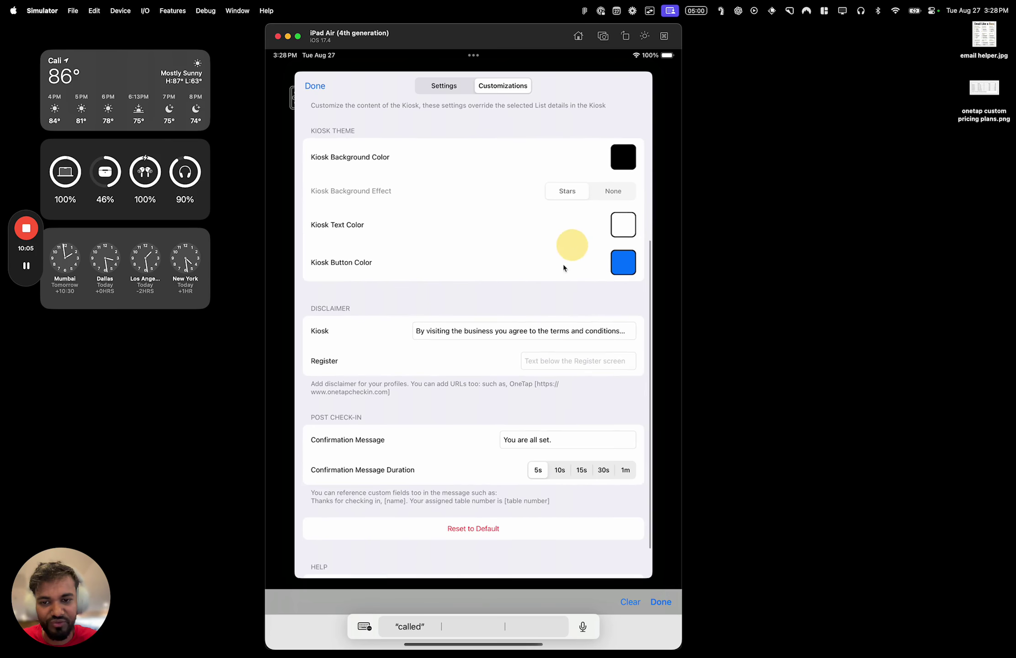
drag(521, 340, 523, 322)
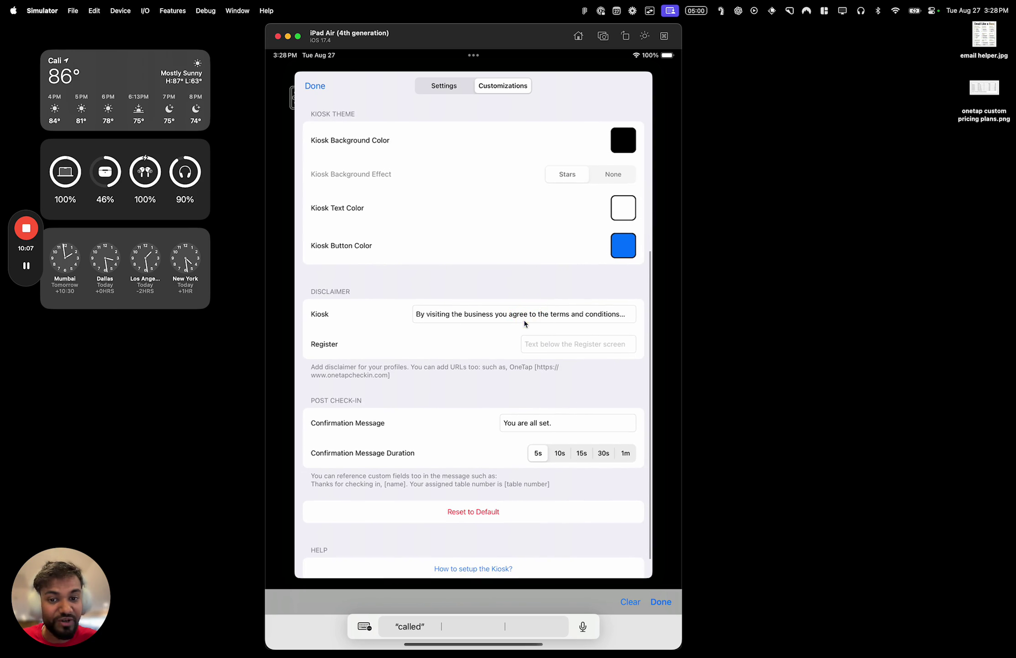
click(507, 319)
click(582, 317)
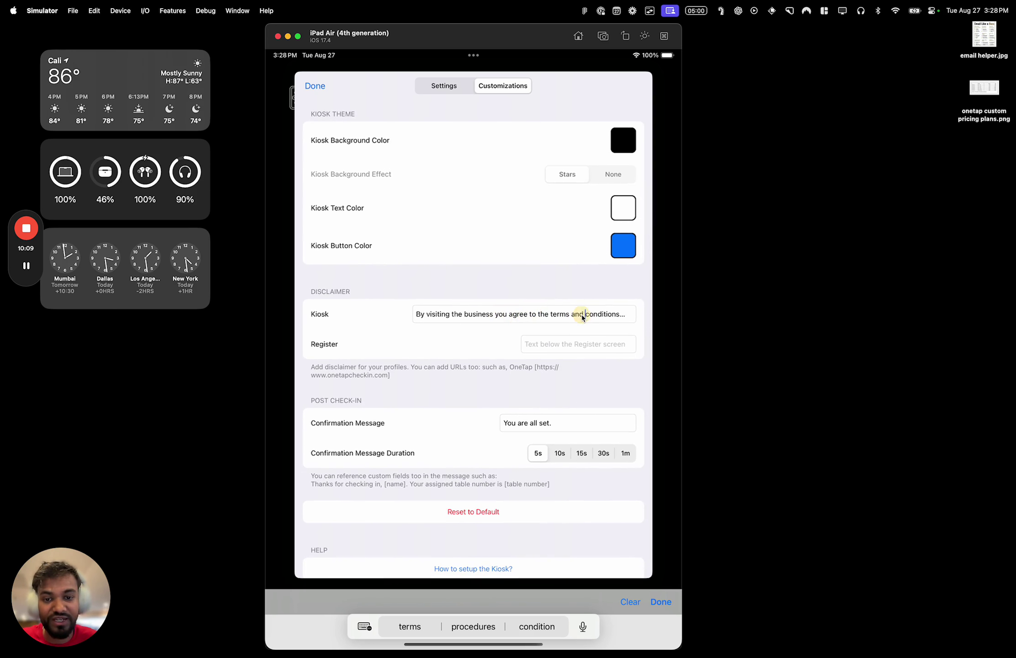
key(super+Left)
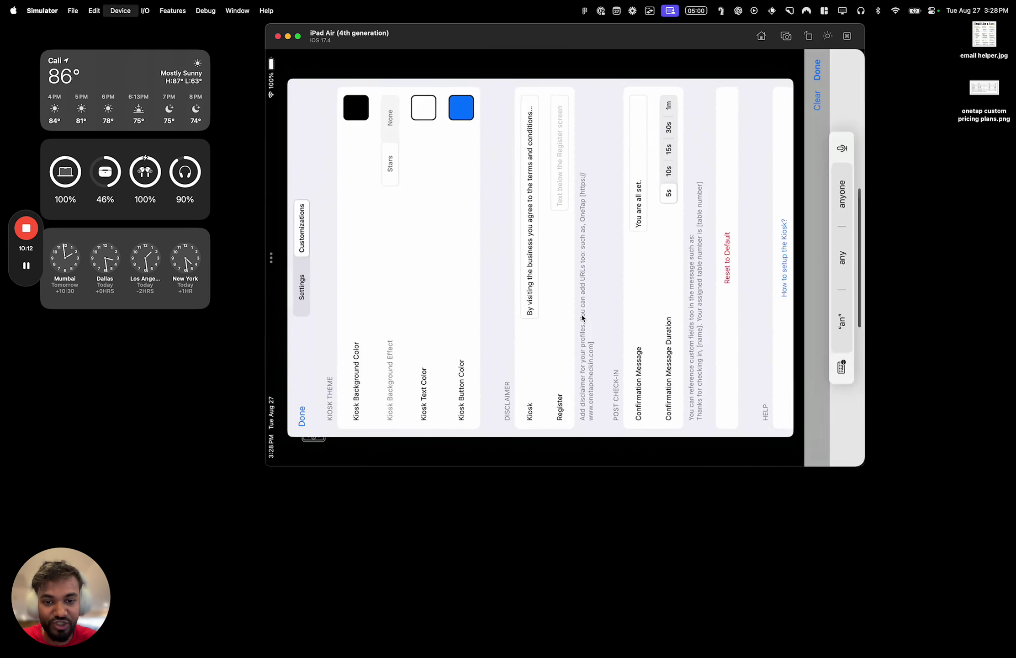
drag(679, 40, 598, 33)
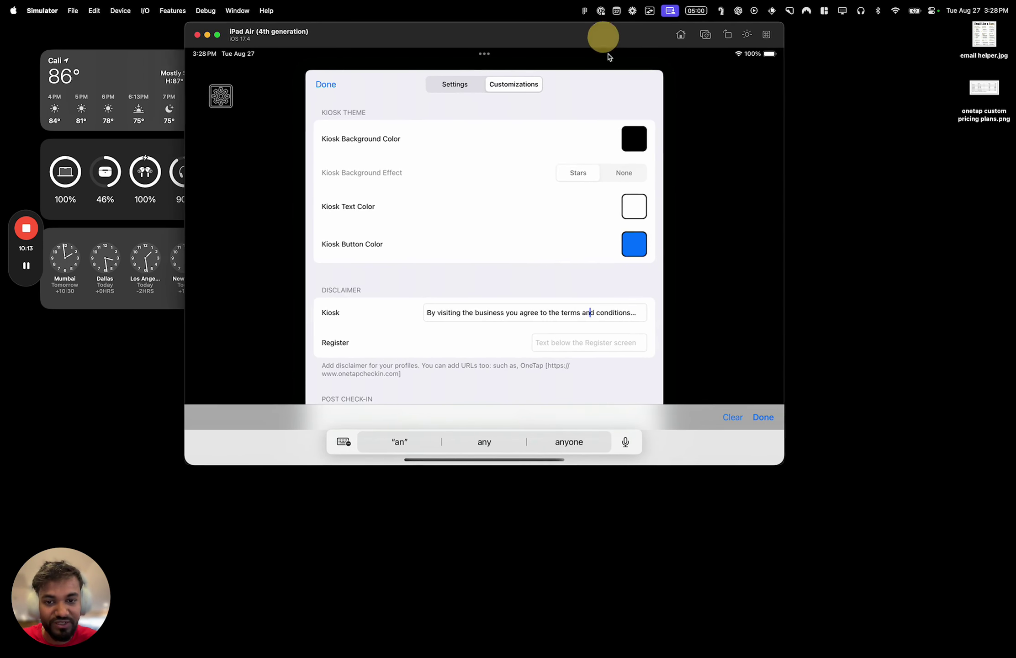
scroll(588, 263, down, 3)
click(569, 291)
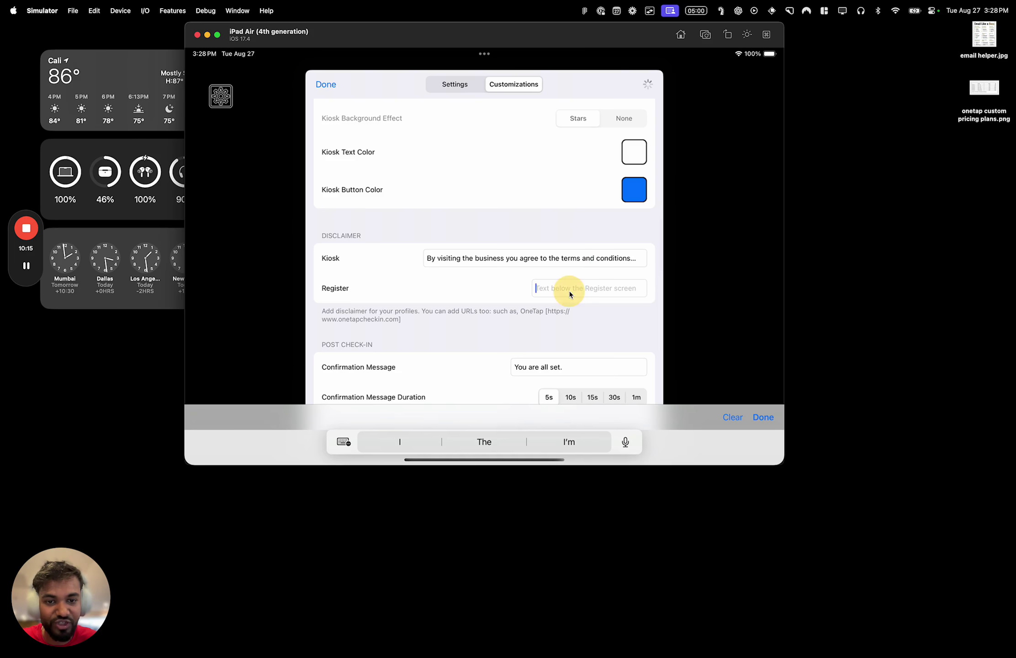
drag(594, 295, 606, 227)
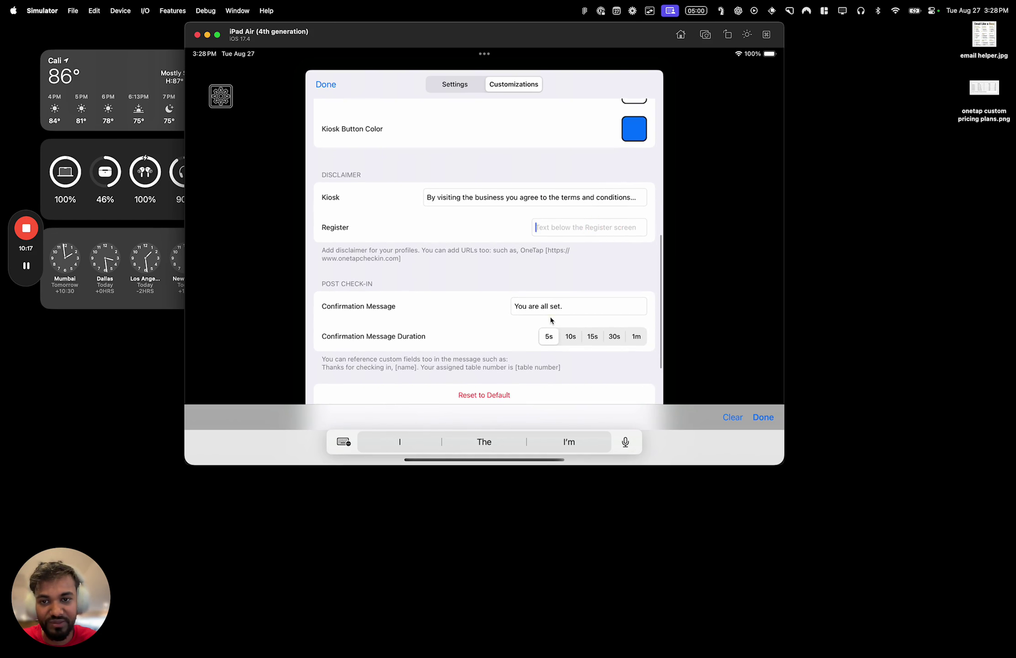
scroll(594, 235, down, 3)
drag(562, 272, 569, 229)
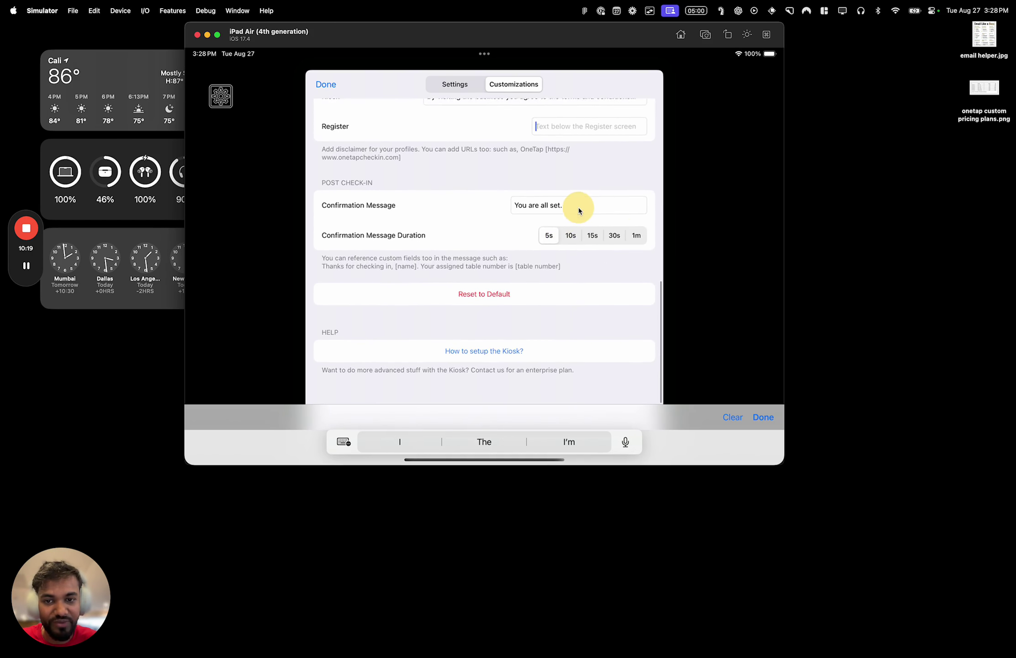
Rewrite the confirmation message as 'Thanks for checking in, we will be with you very shortly!'
click(569, 217)
key(BackSpace)
key(BackSpace)
key(BackSpace)
key(BackSpace)
key(BackSpace)
key(BackSpace)
key(BackSpace)
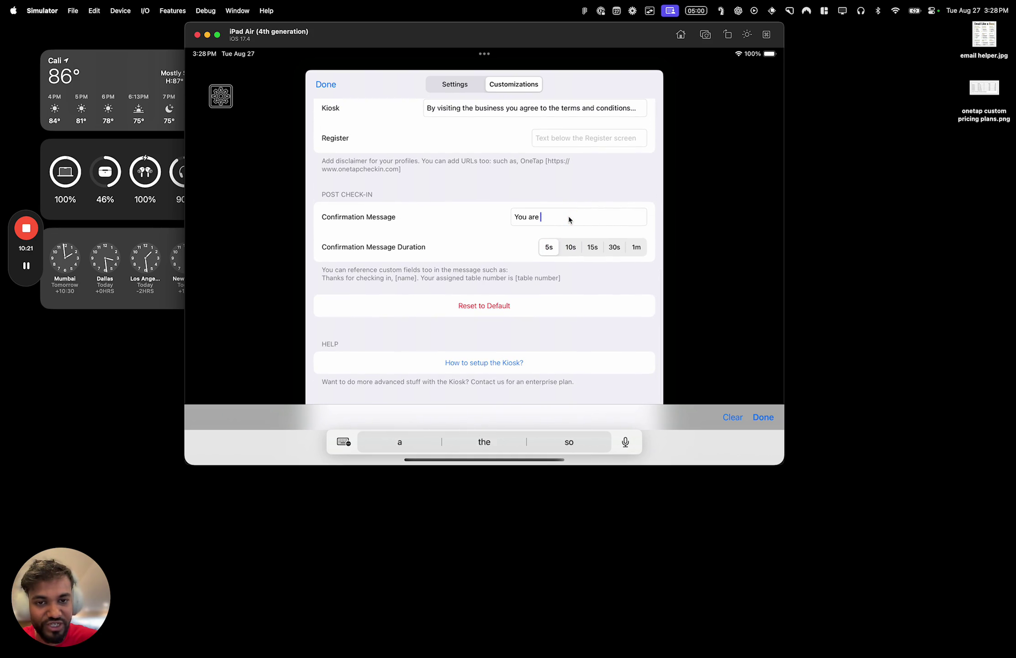
key(BackSpace)
key(BackSpace)
key(BackSpace)
key(BackSpace)
text(W)
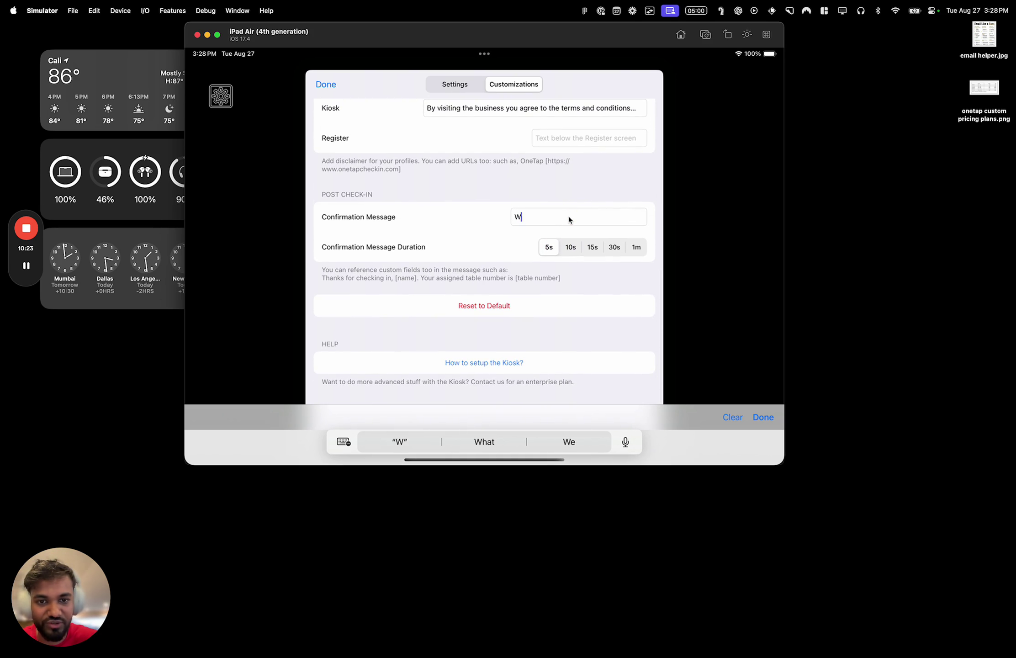
text(hanks for checking )
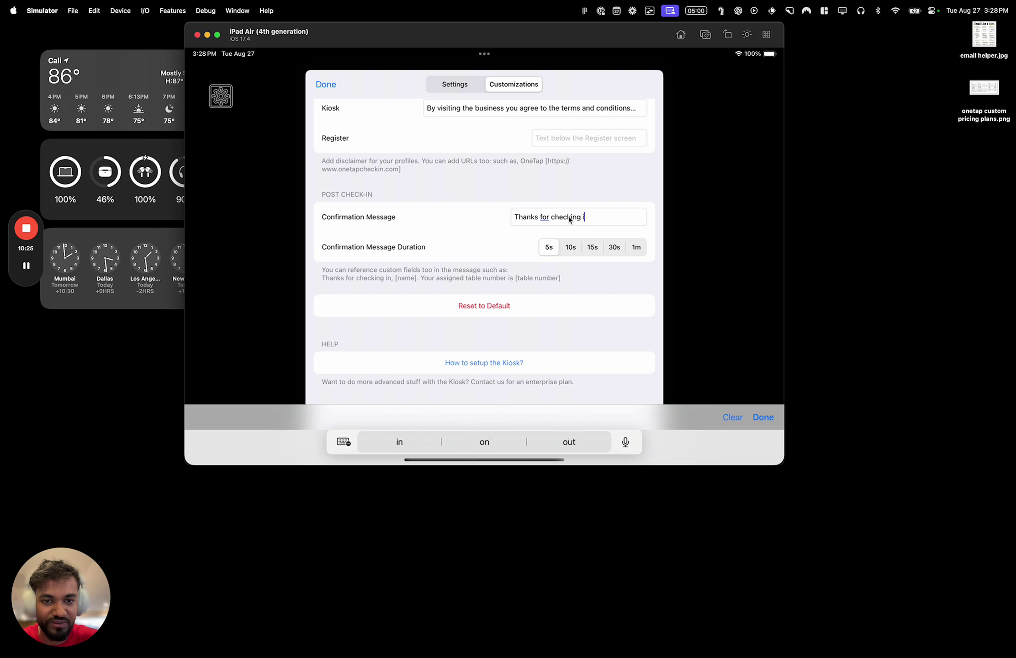
text(in, we hope)
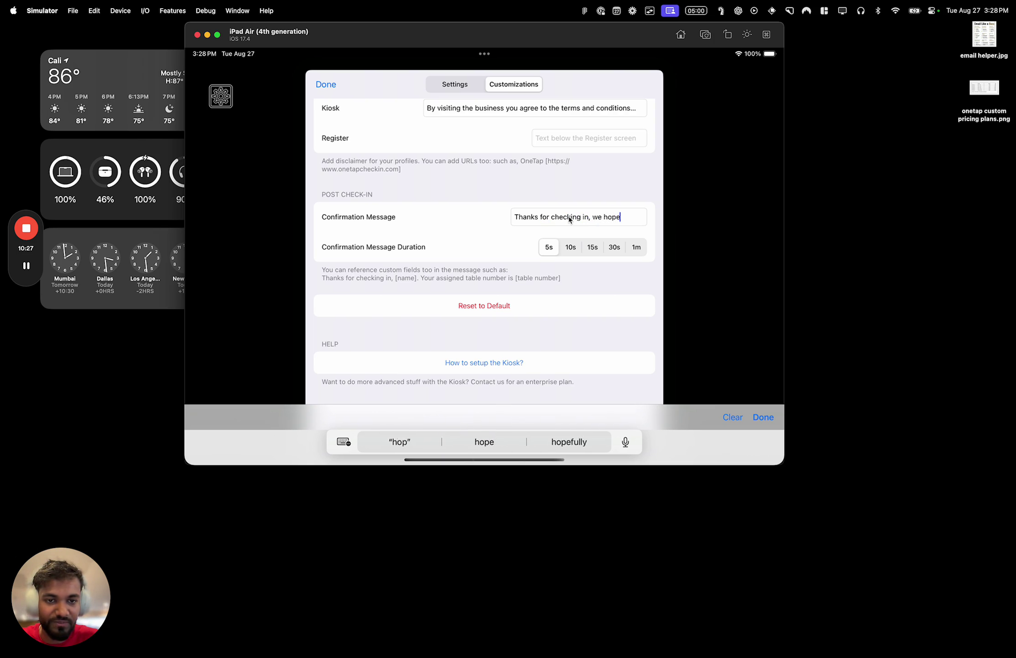
text( to)
key(shift+alt+Left)
key(shift+alt+Left)
key(shift+alt+Left)
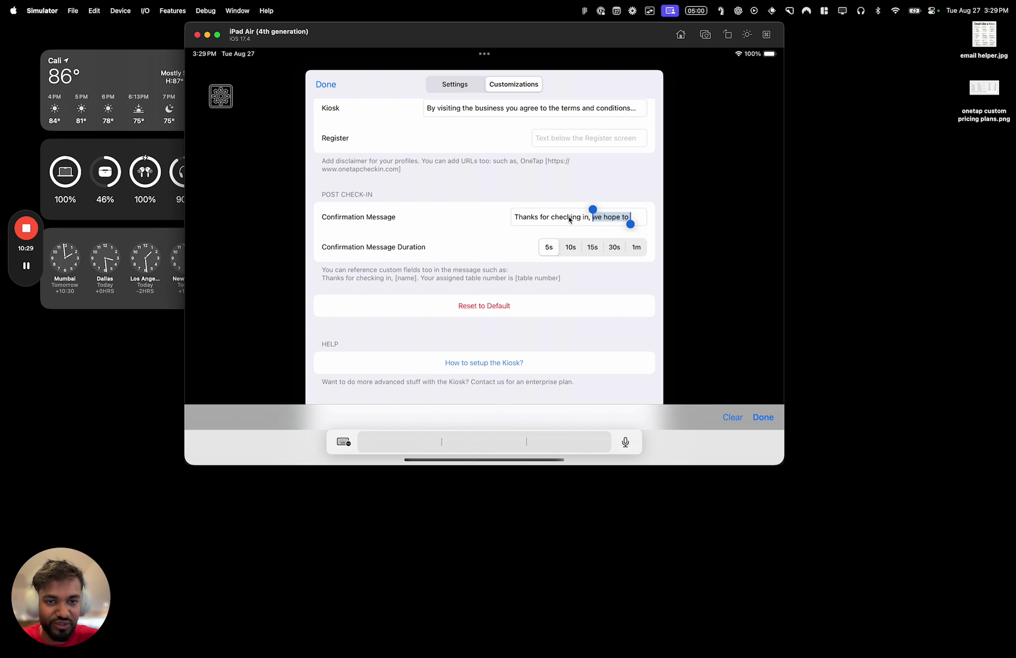
text(we will be with yo)
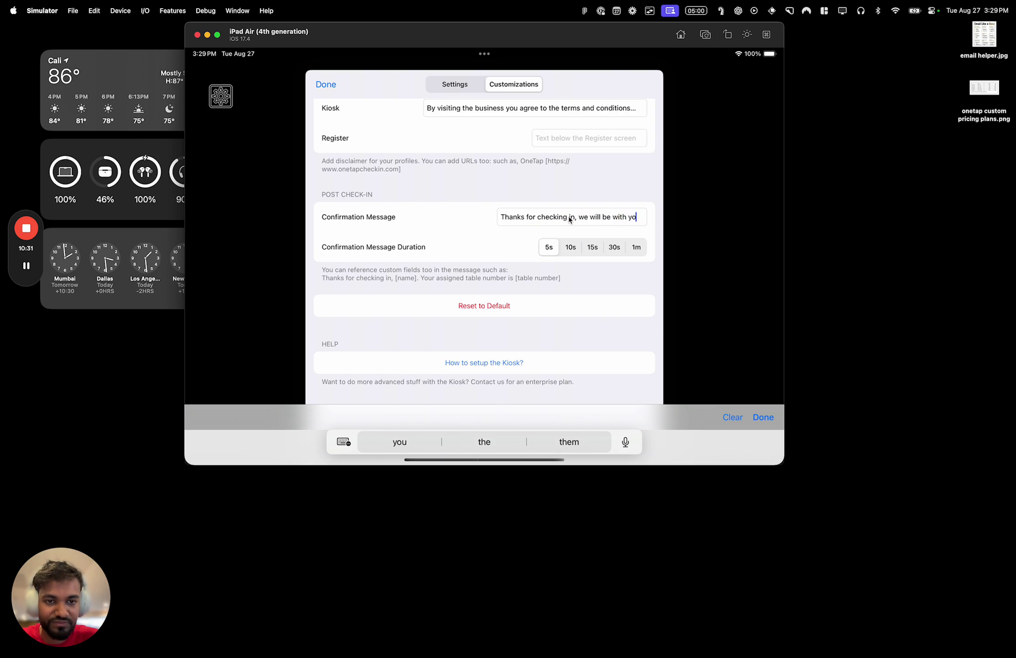
text(u very shortly!)
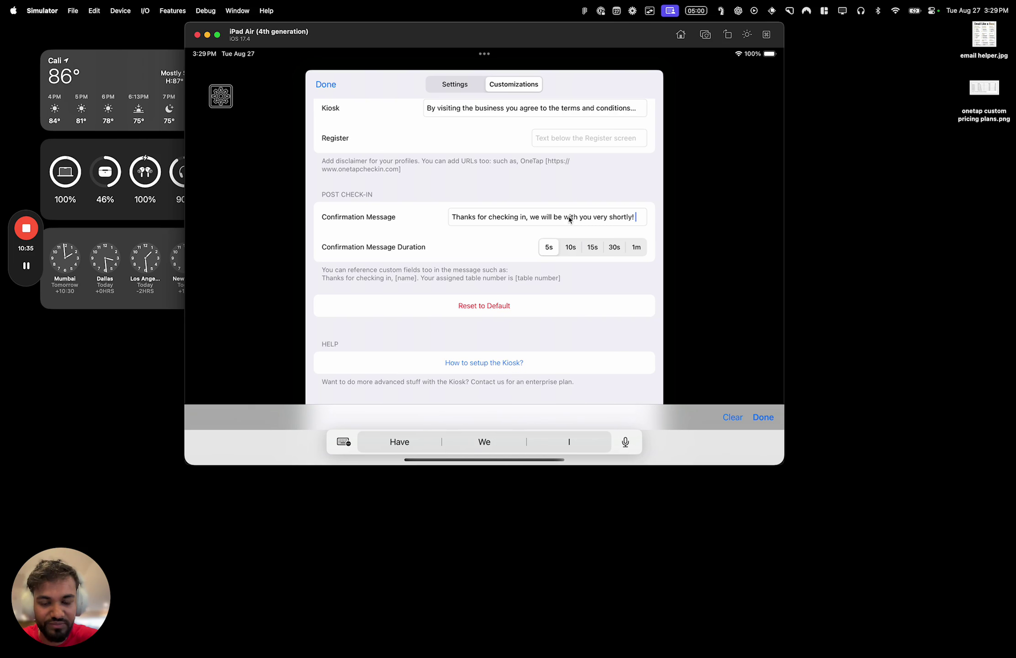
Append a smile emoji to the message and set Confirmation Message Duration to 10s
click(343, 439)
click(319, 411)
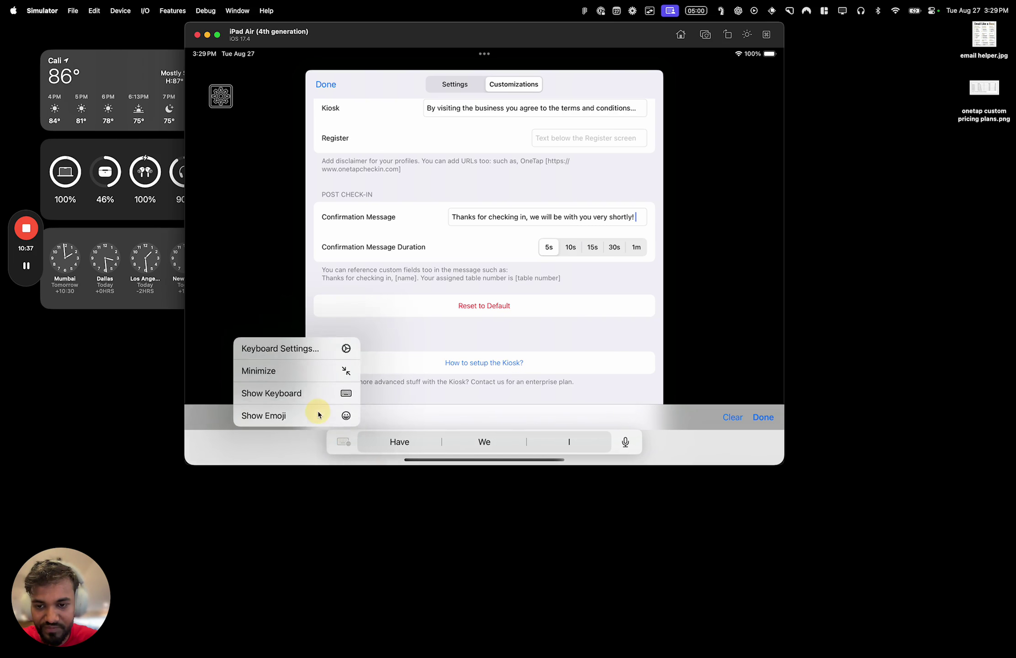
text(smil)
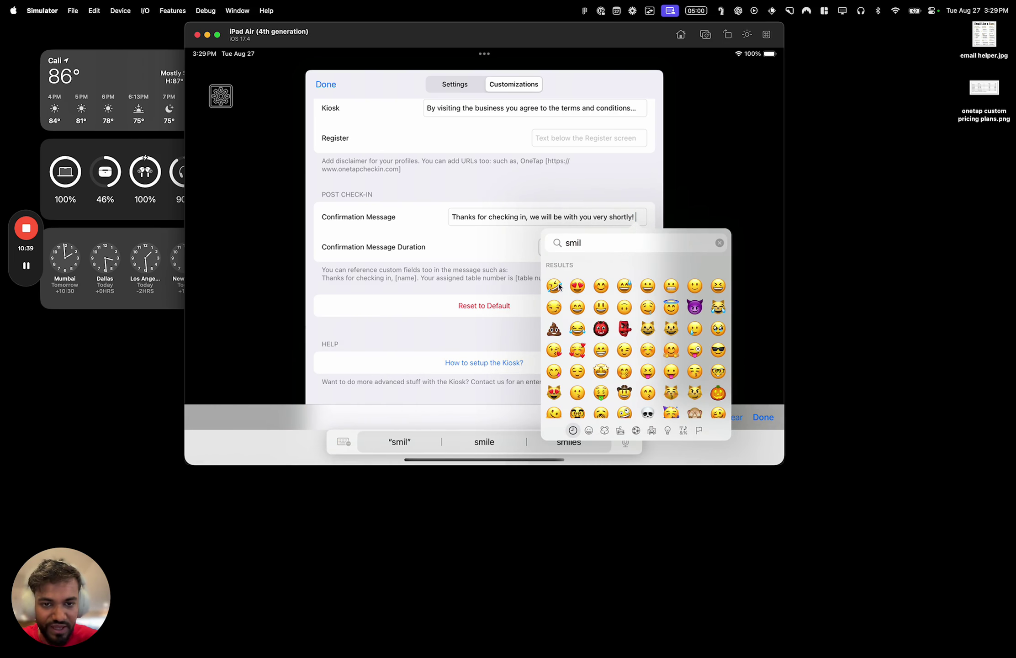
text(e)
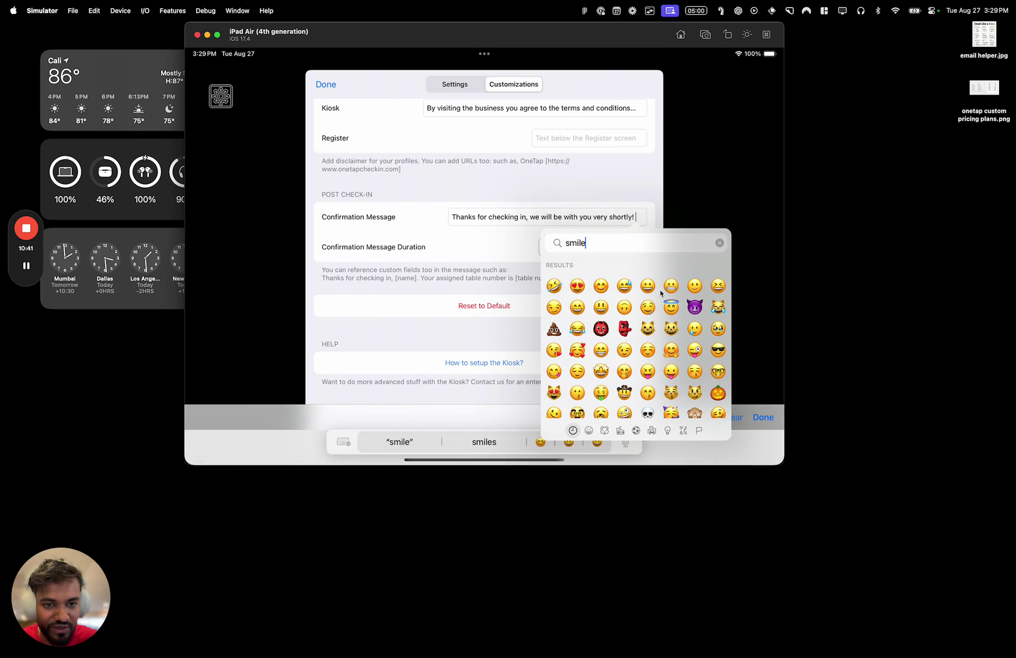
click(693, 286)
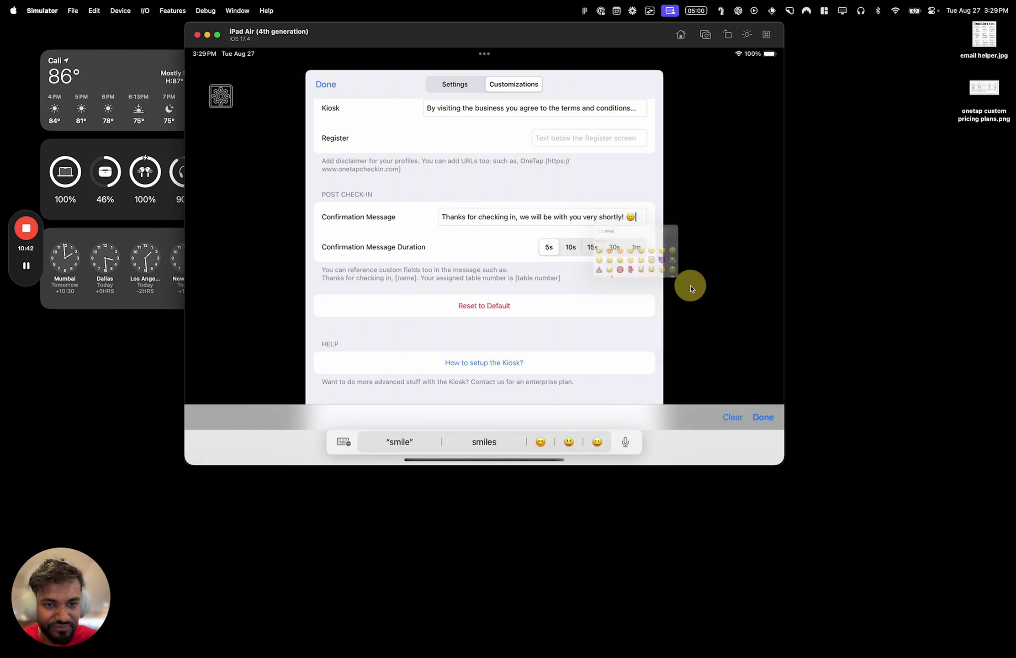
click(572, 247)
scroll(578, 267, down, 2)
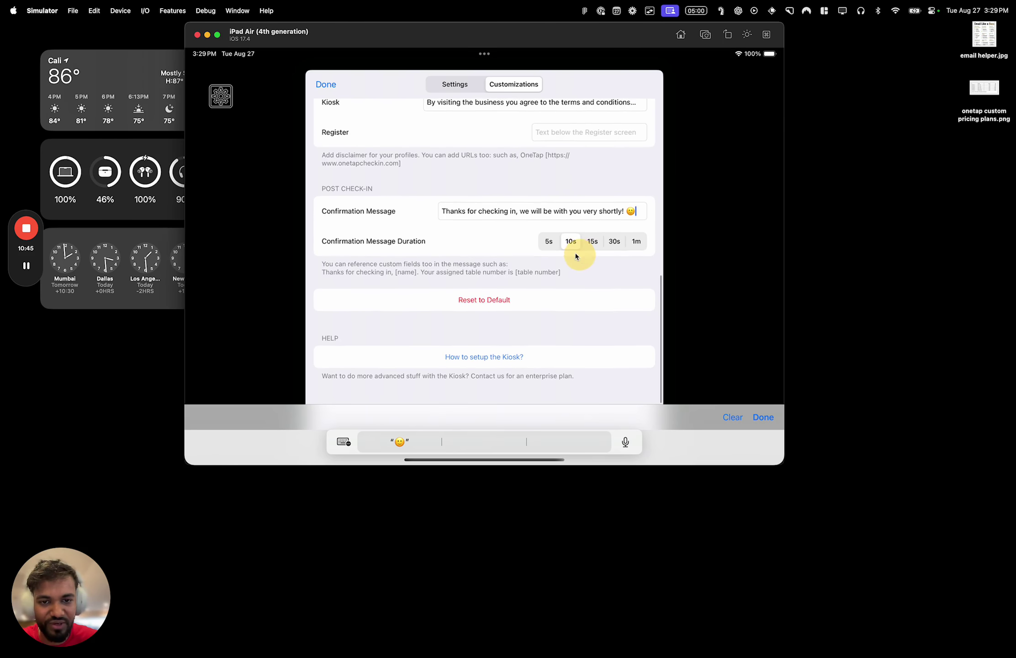
scroll(577, 281, up, 10)
Close the keyboard and settings, then rotate back to portrait to preview the black kiosk
click(760, 416)
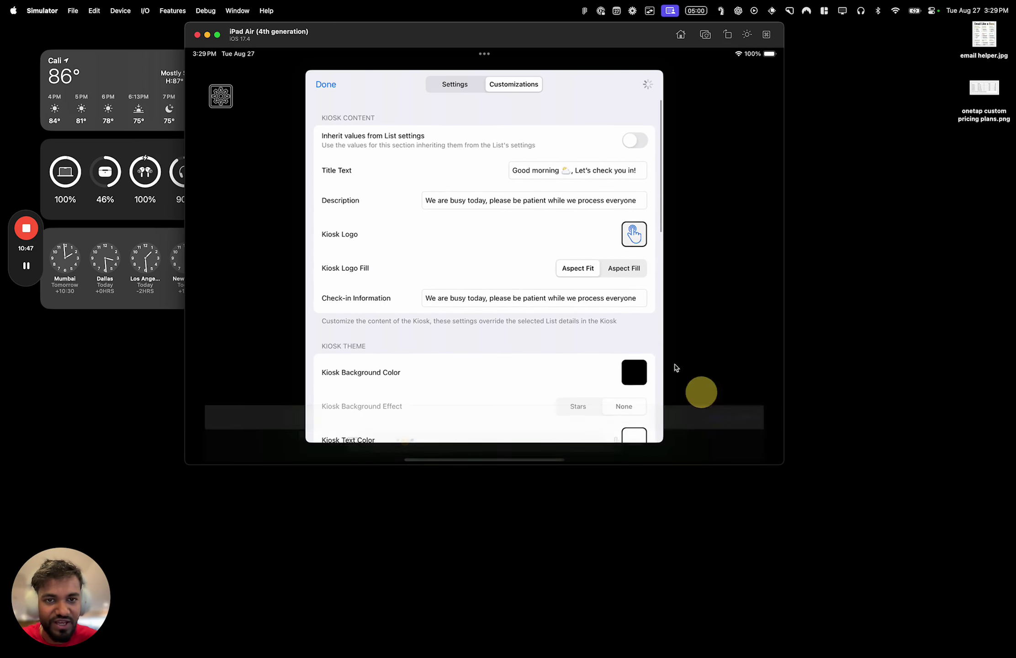
click(320, 86)
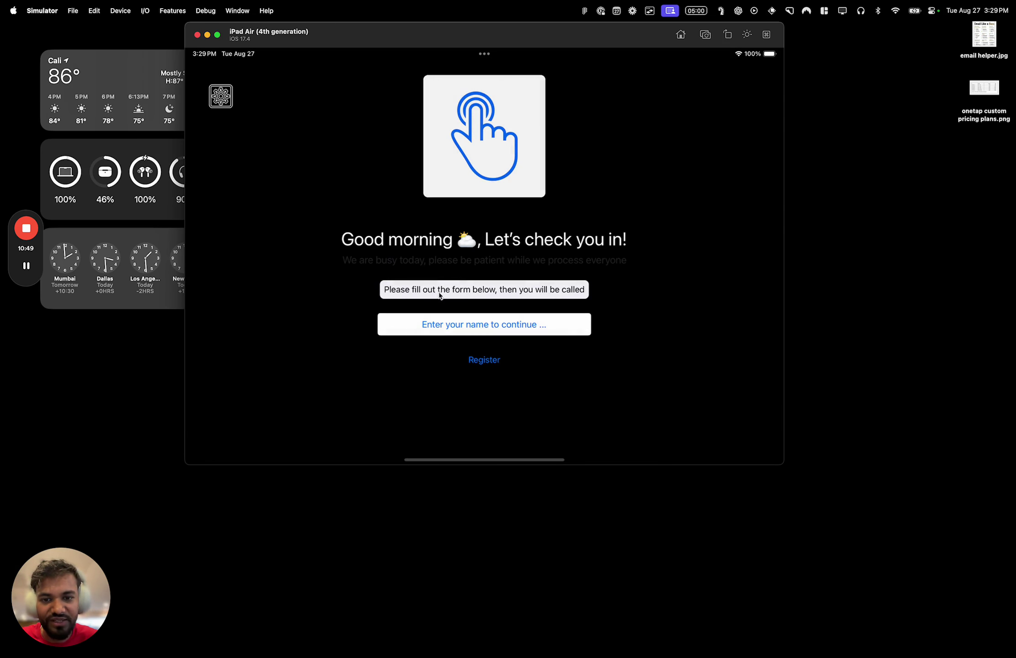
key(super+Left)
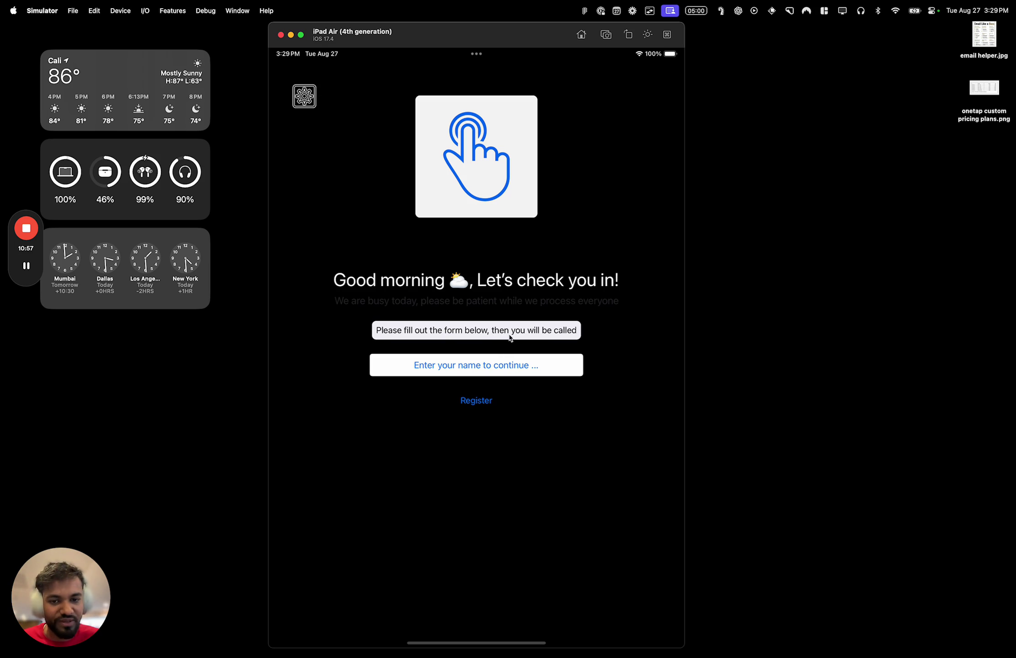
Reopen kiosk Customizations and reset the background colour to default white
click(479, 330)
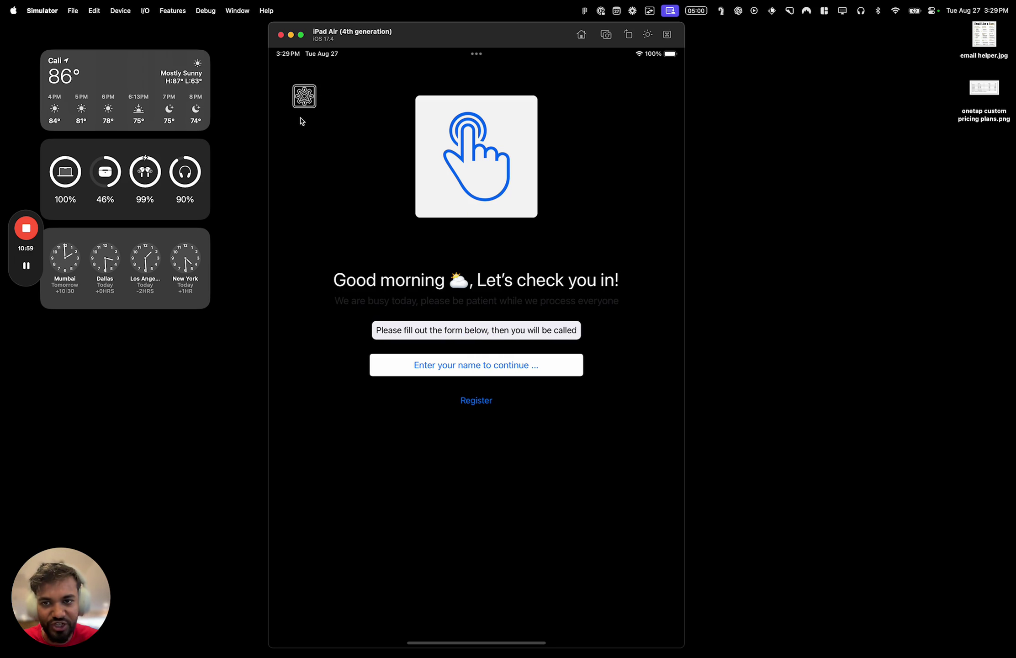
click(304, 96)
click(389, 135)
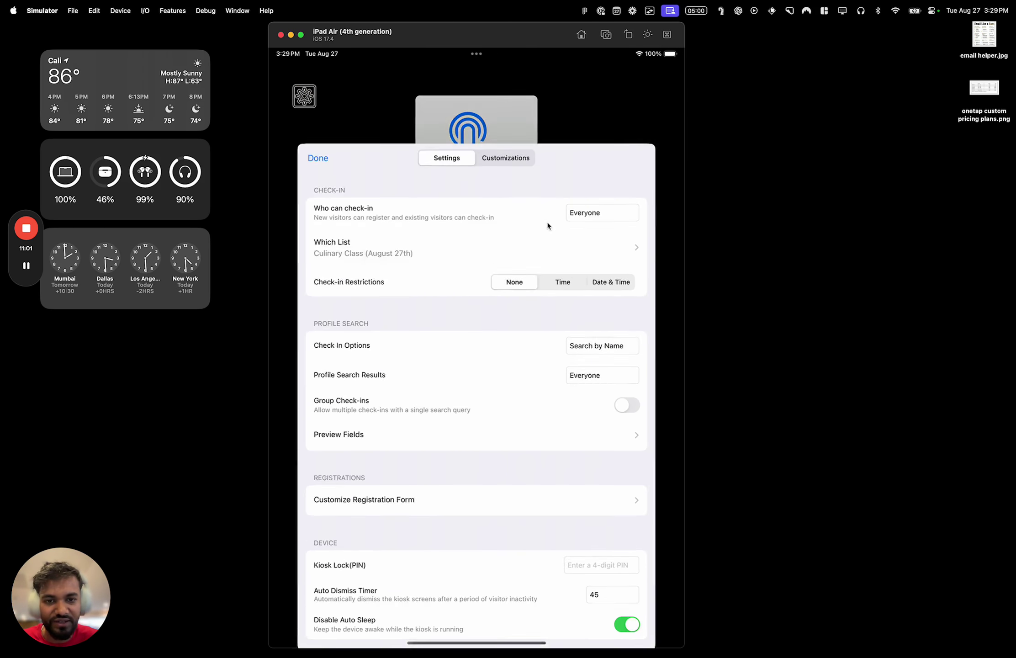
scroll(569, 417, down, 2)
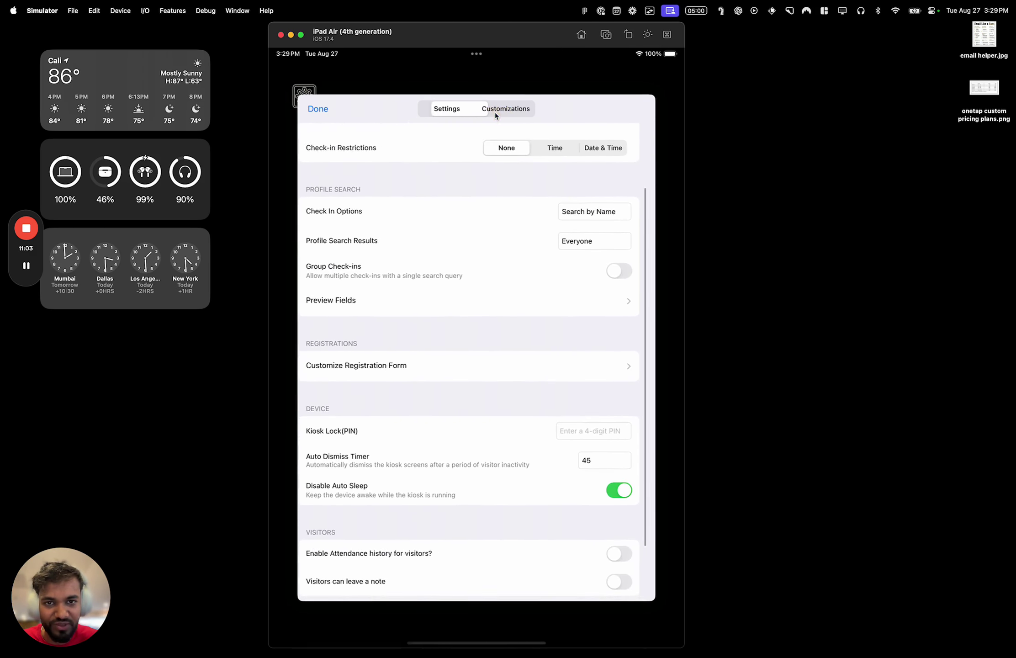
click(495, 111)
click(627, 403)
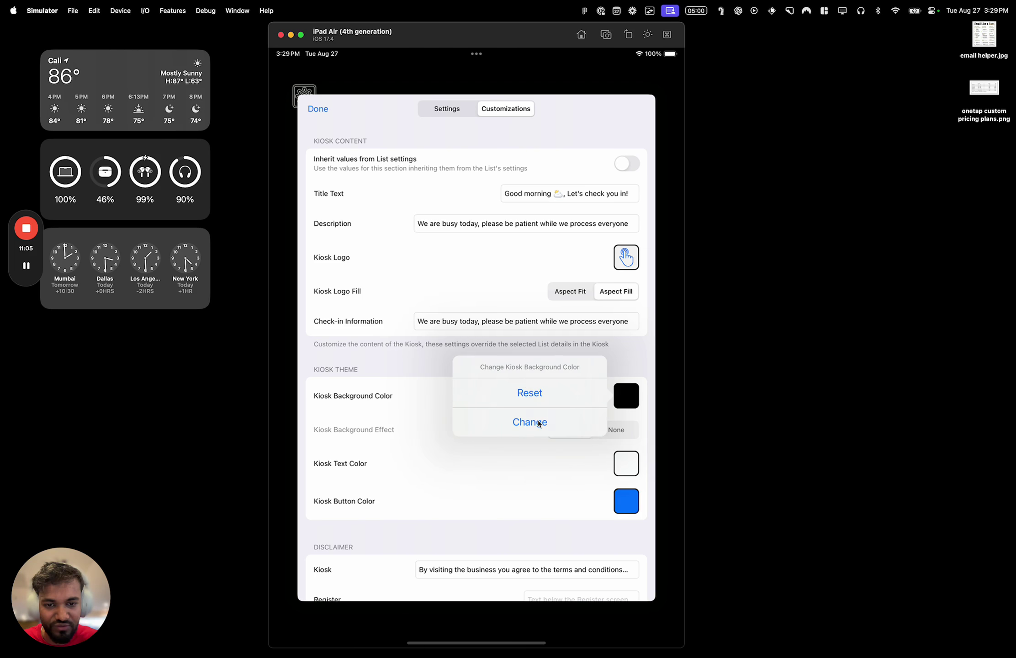
click(542, 397)
Set the kiosk text colour to green after trying black and dark red, then close settings
click(626, 463)
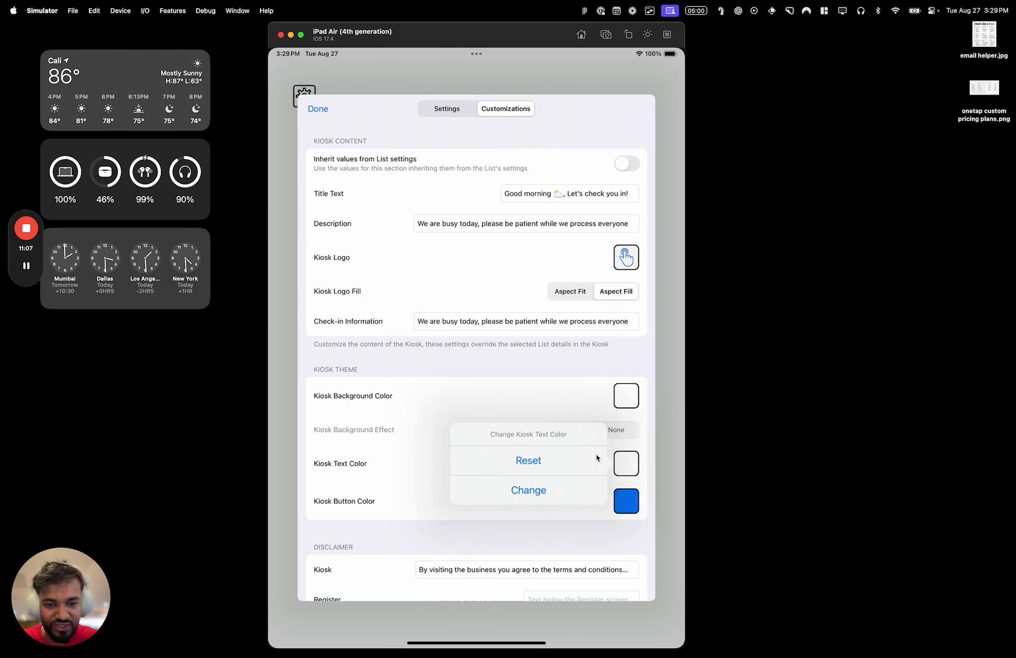
click(567, 483)
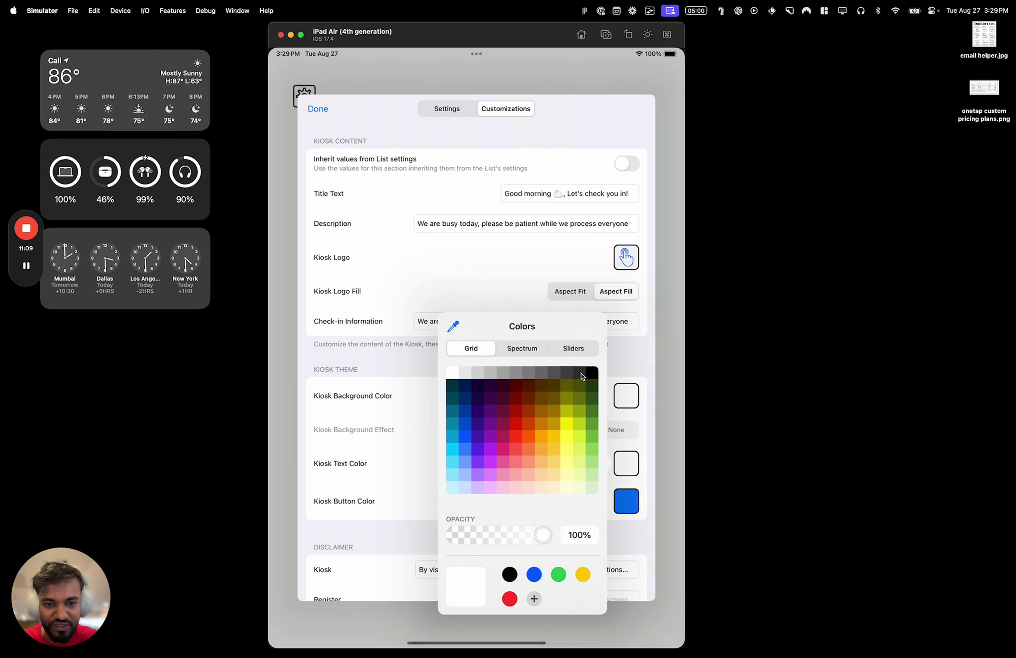
click(592, 373)
click(515, 412)
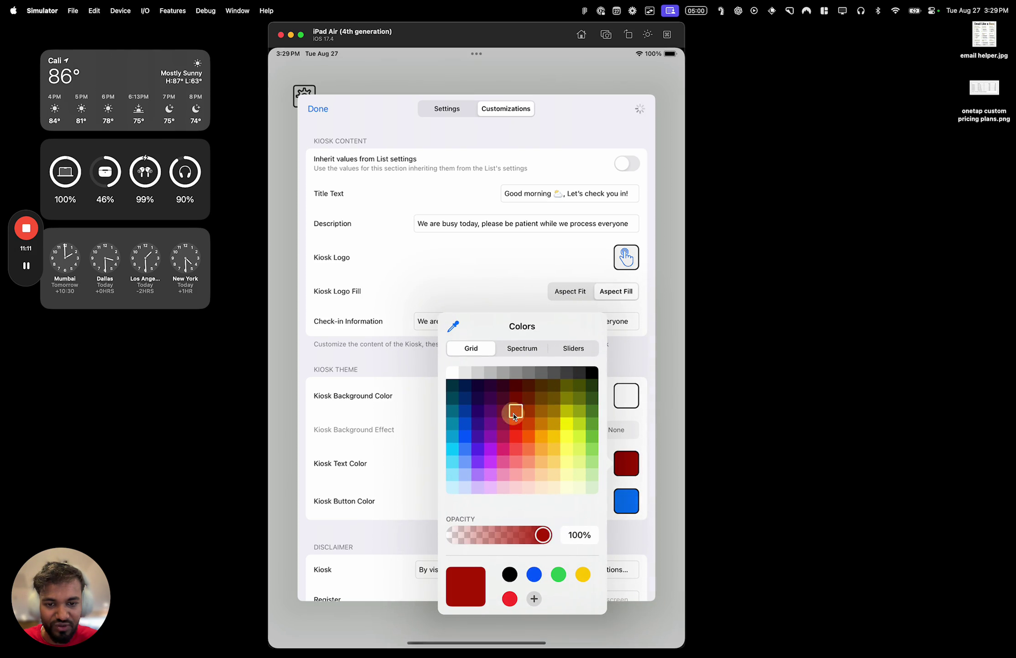
click(592, 425)
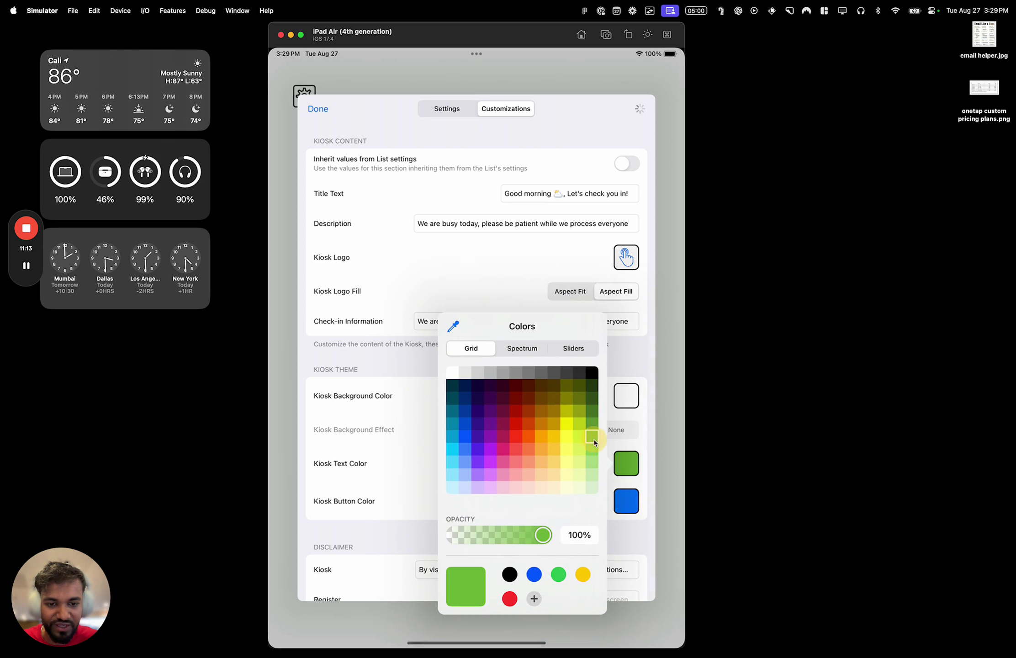
click(616, 291)
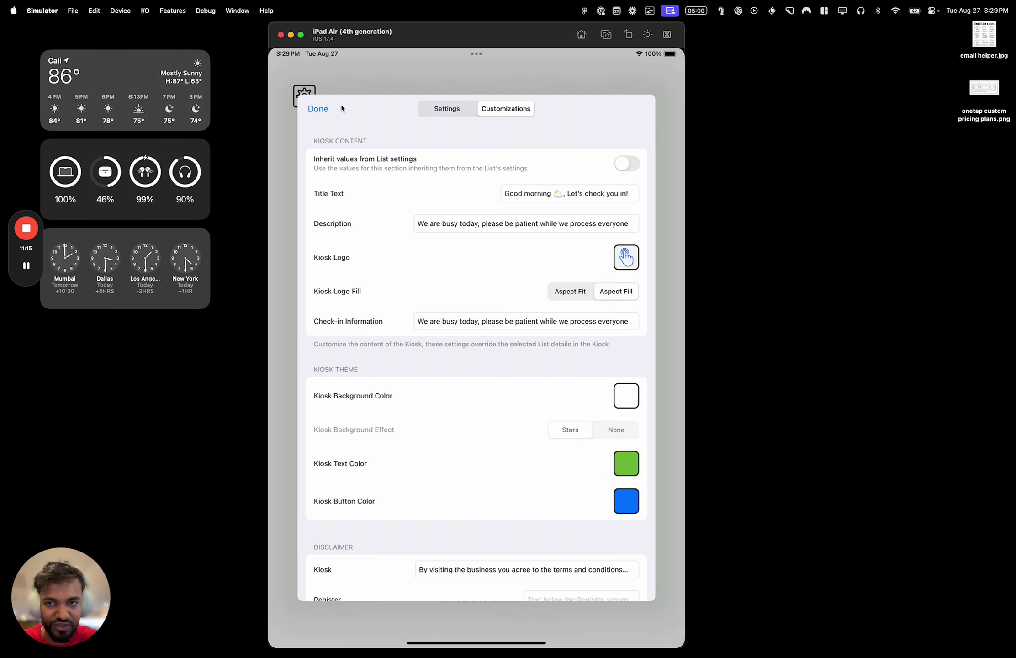
click(328, 109)
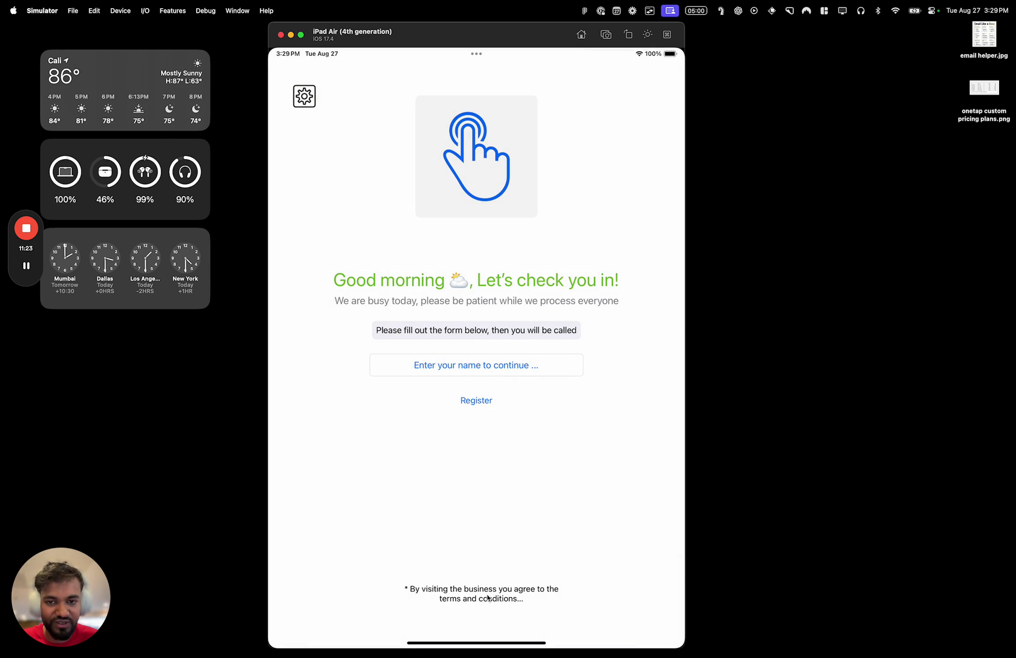
click(480, 403)
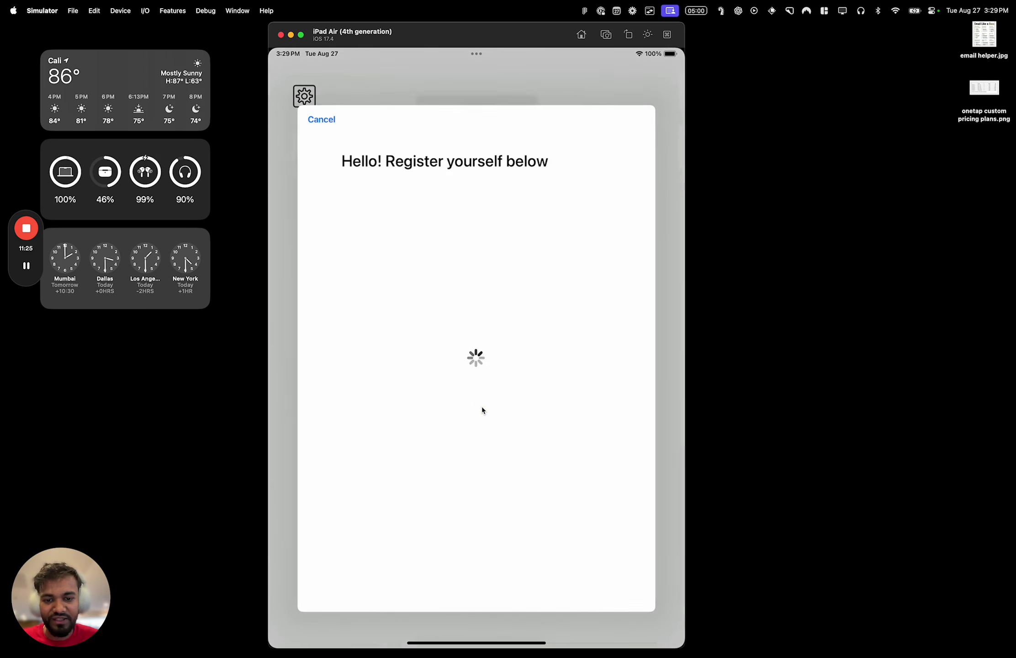
click(495, 270)
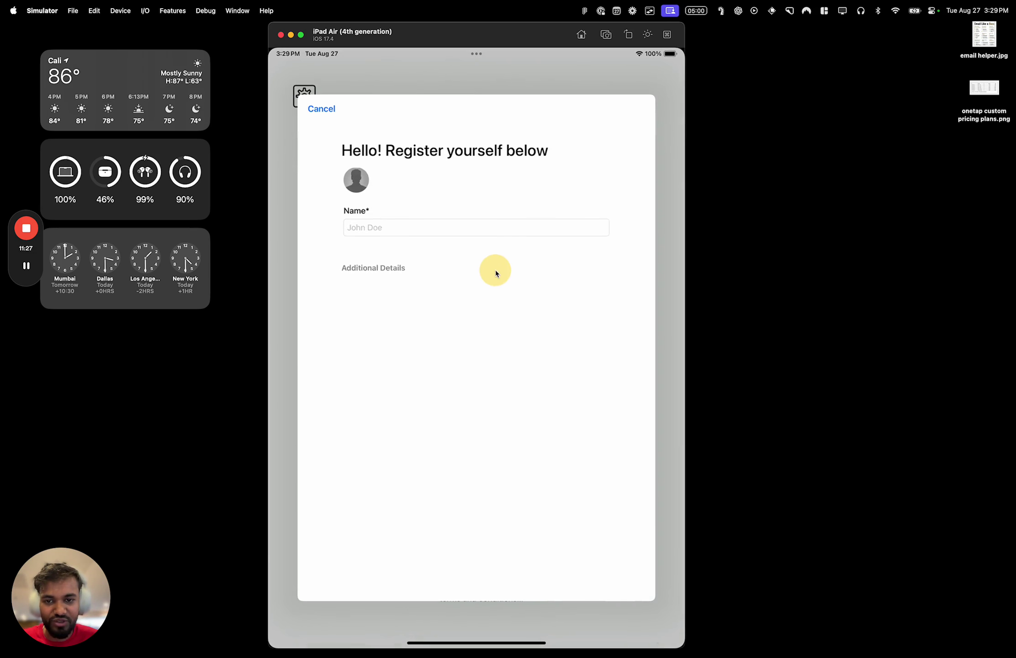
click(321, 108)
click(303, 96)
click(425, 139)
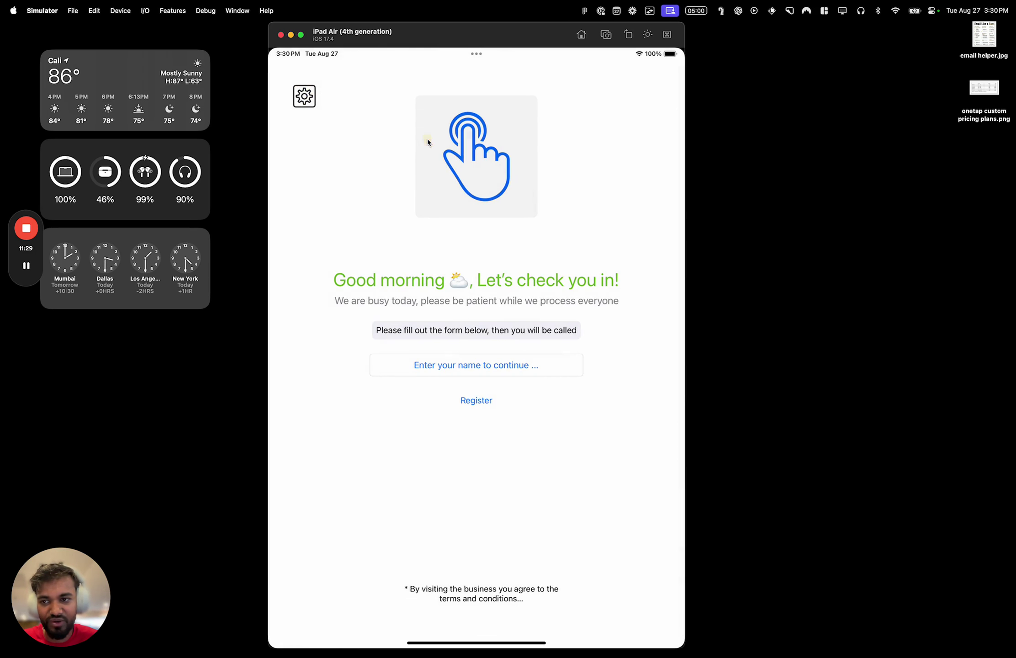
click(517, 108)
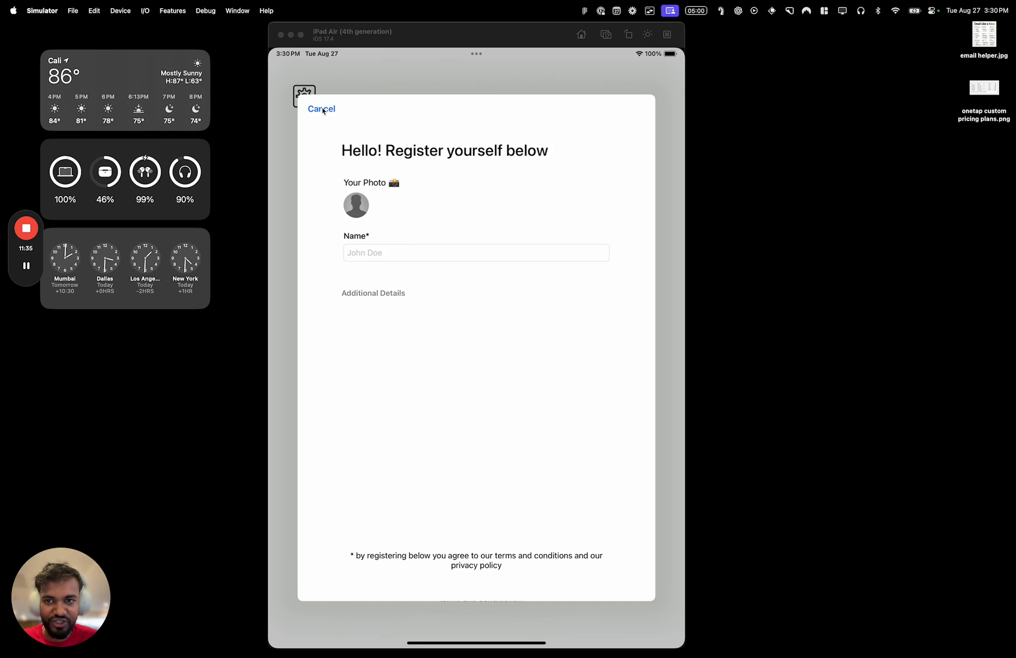
click(322, 109)
click(304, 96)
click(373, 138)
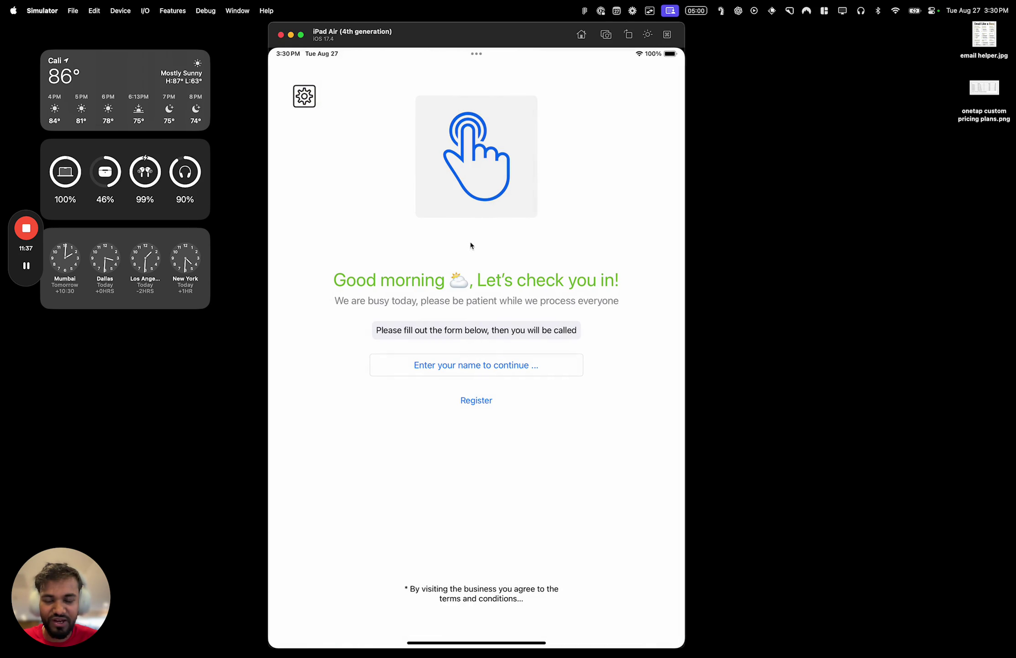
click(505, 109)
drag(508, 460, 527, 267)
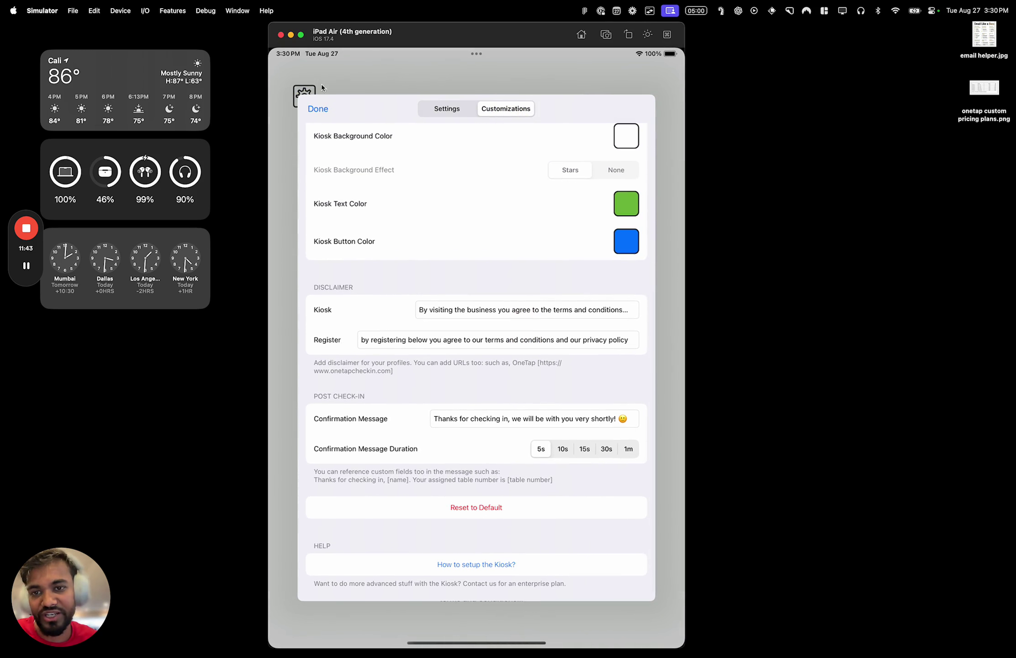
click(429, 120)
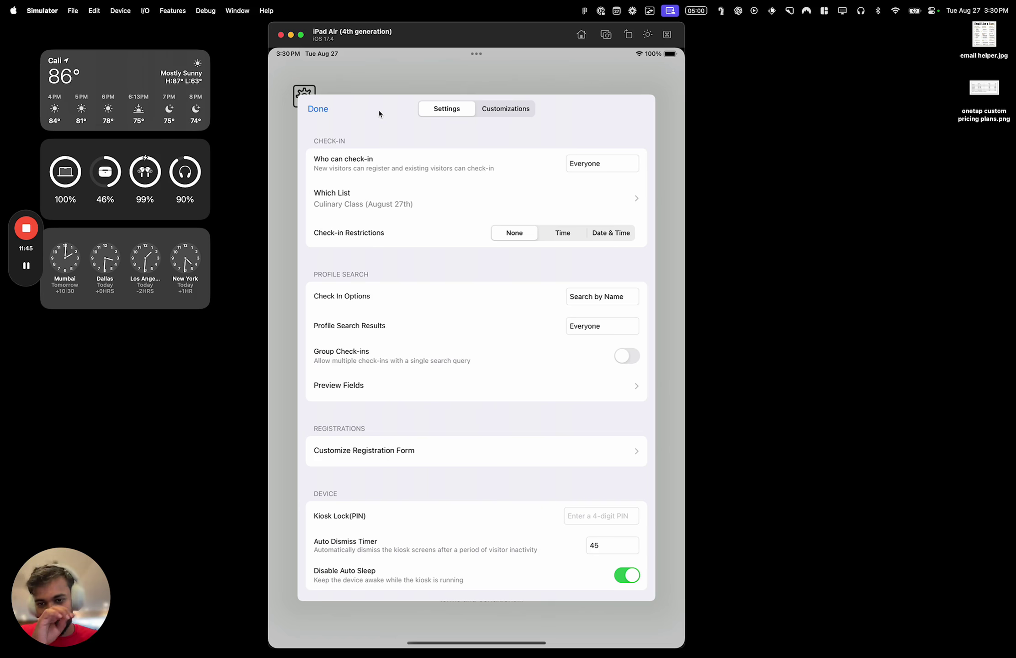
click(336, 87)
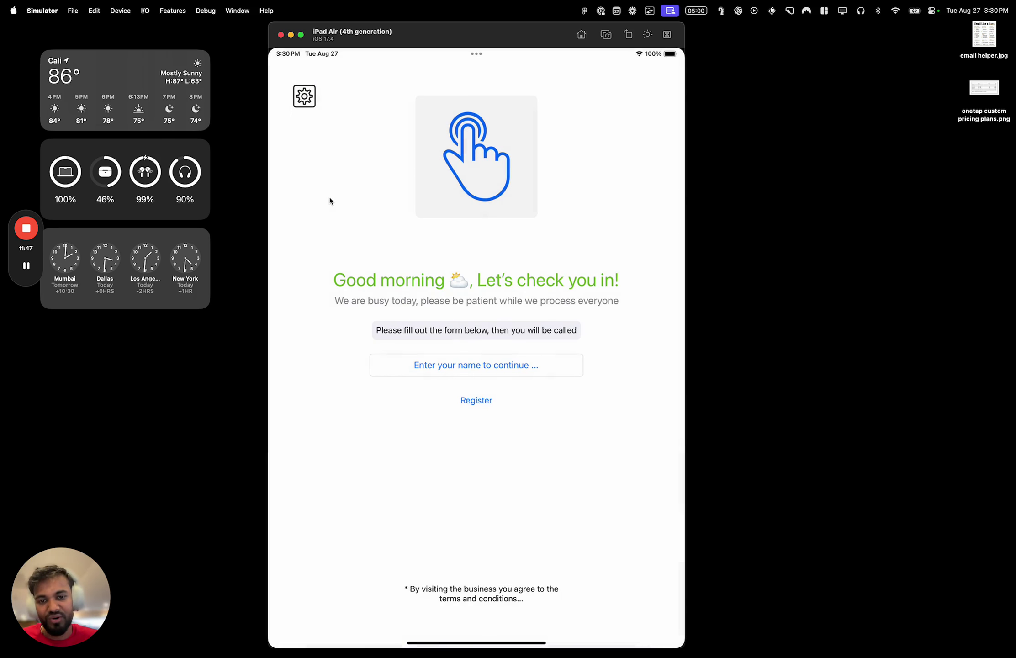
Check the currently checked-in visitor out via the name search
click(452, 364)
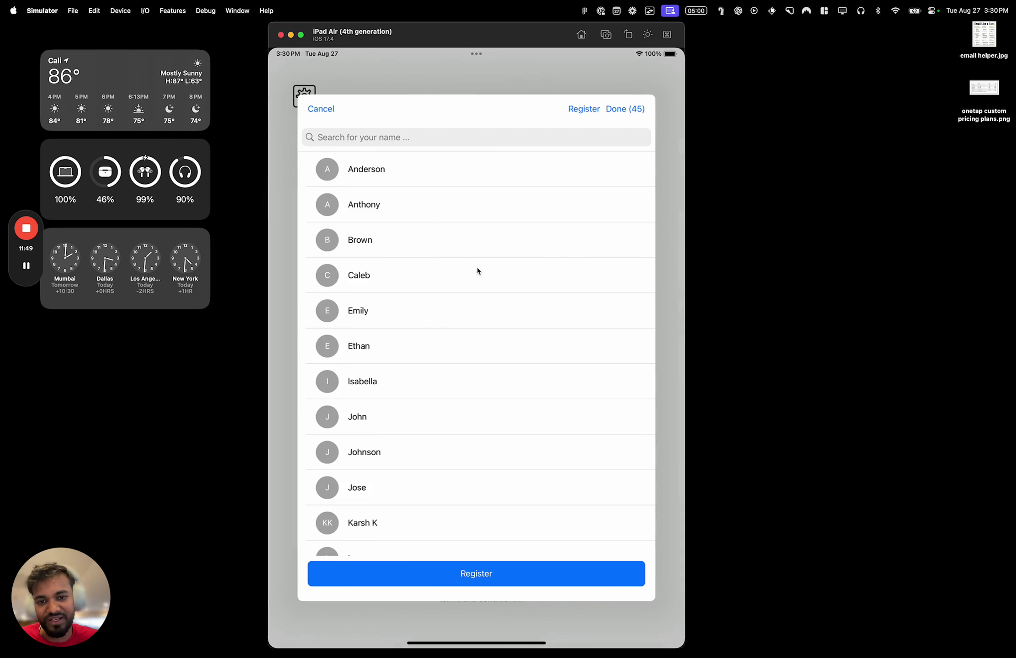
click(425, 287)
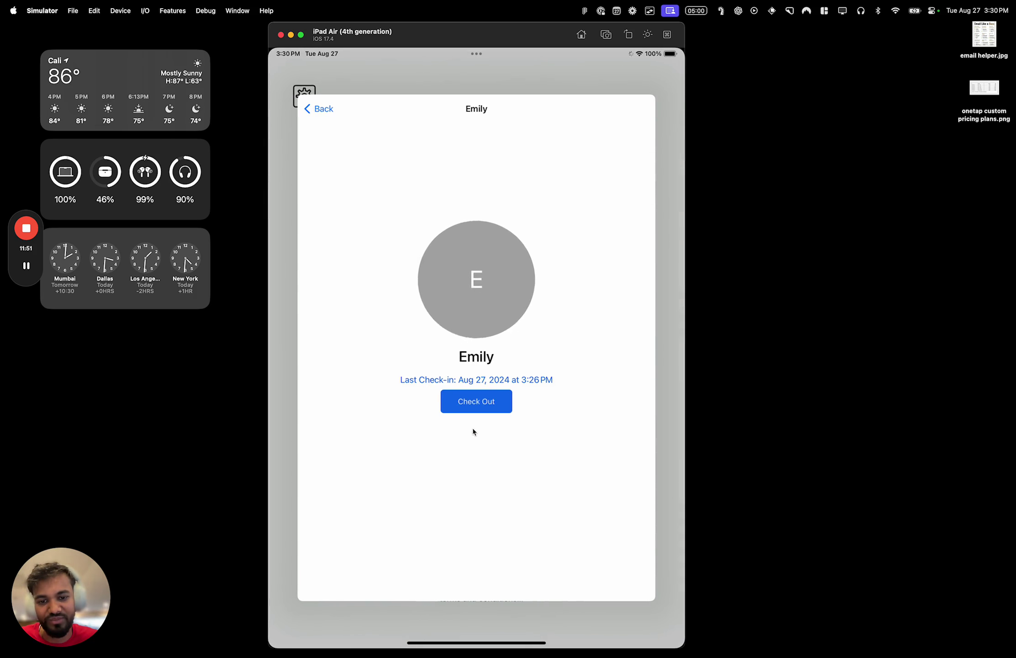
click(474, 412)
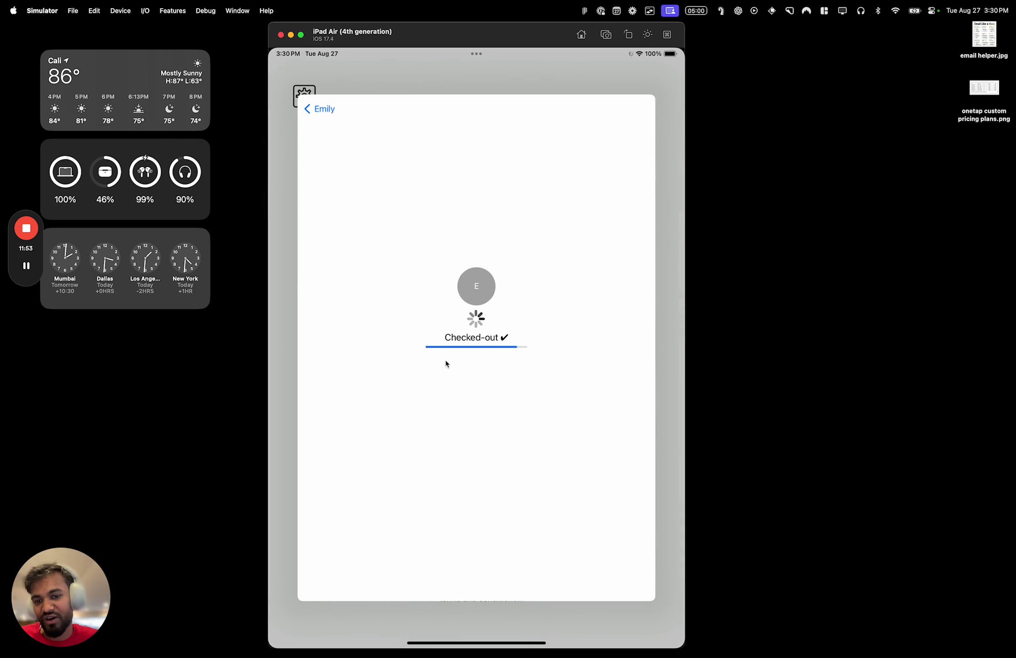
click(467, 377)
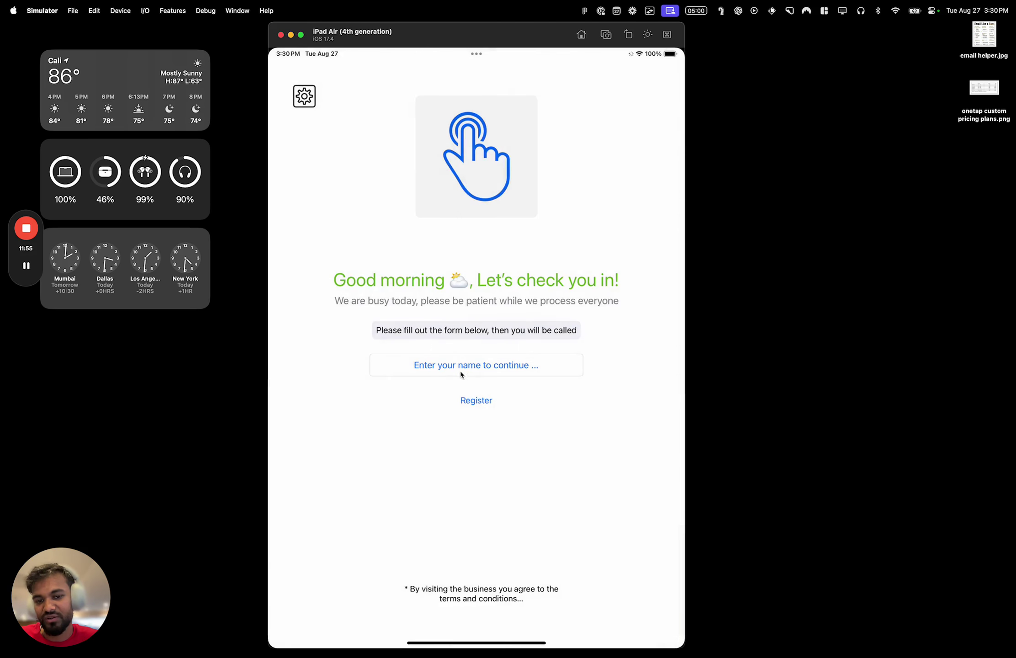
Check a second visitor in, then briefly open and close the kiosk settings
click(465, 374)
scroll(444, 302, down, 1)
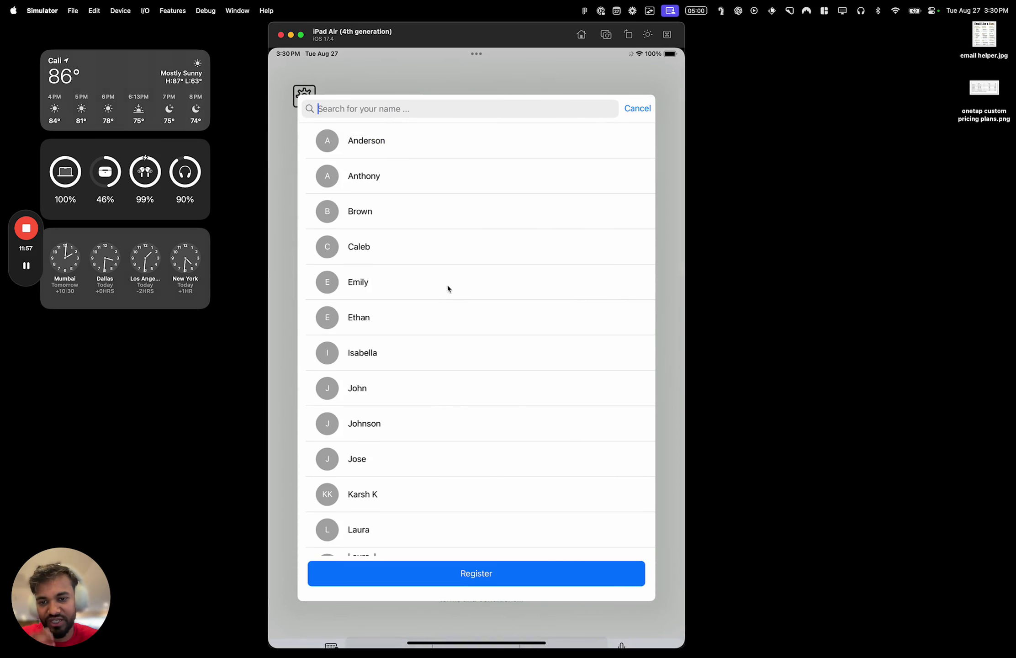
click(460, 228)
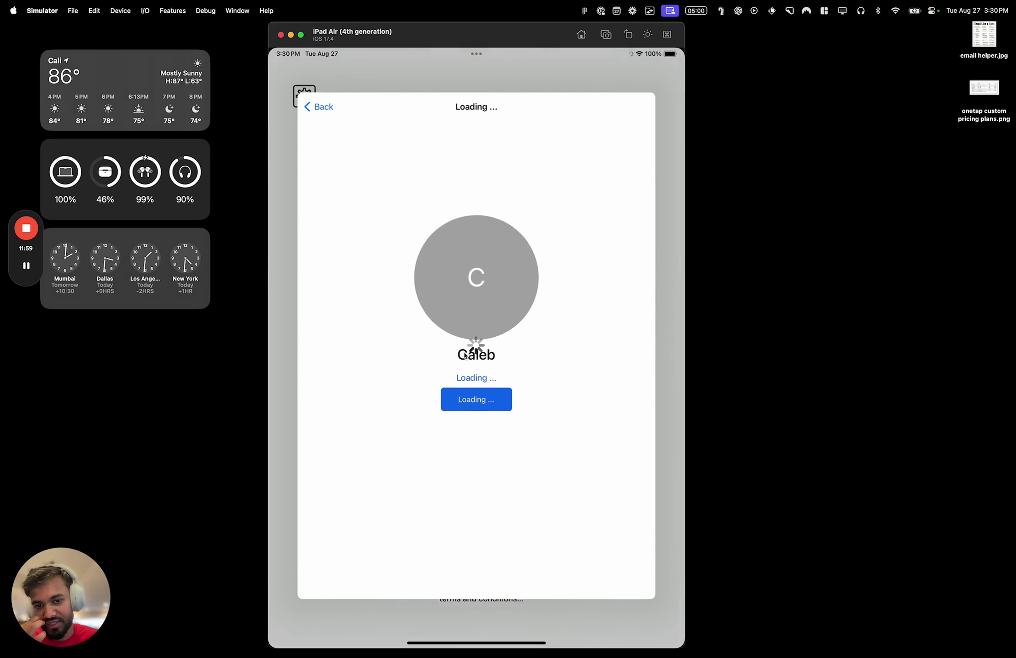
click(494, 408)
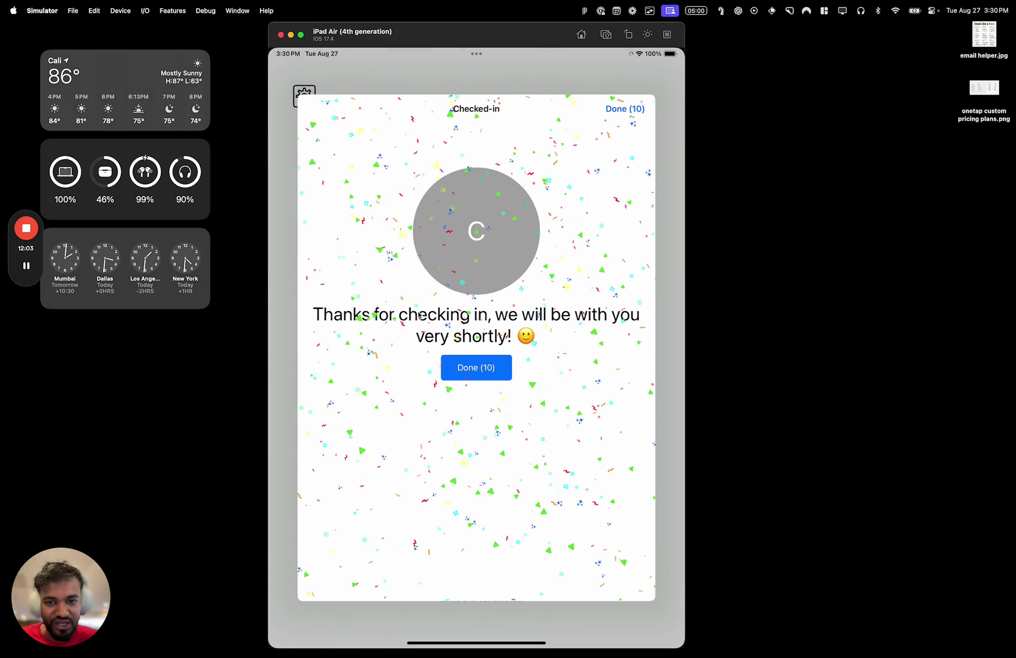
click(480, 368)
click(304, 96)
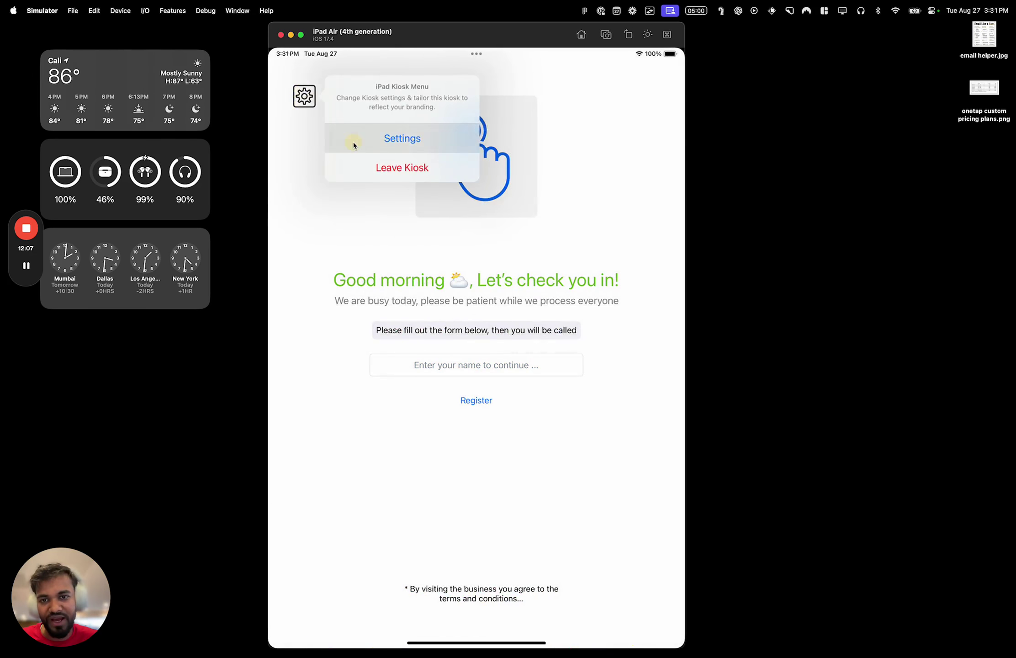
click(354, 140)
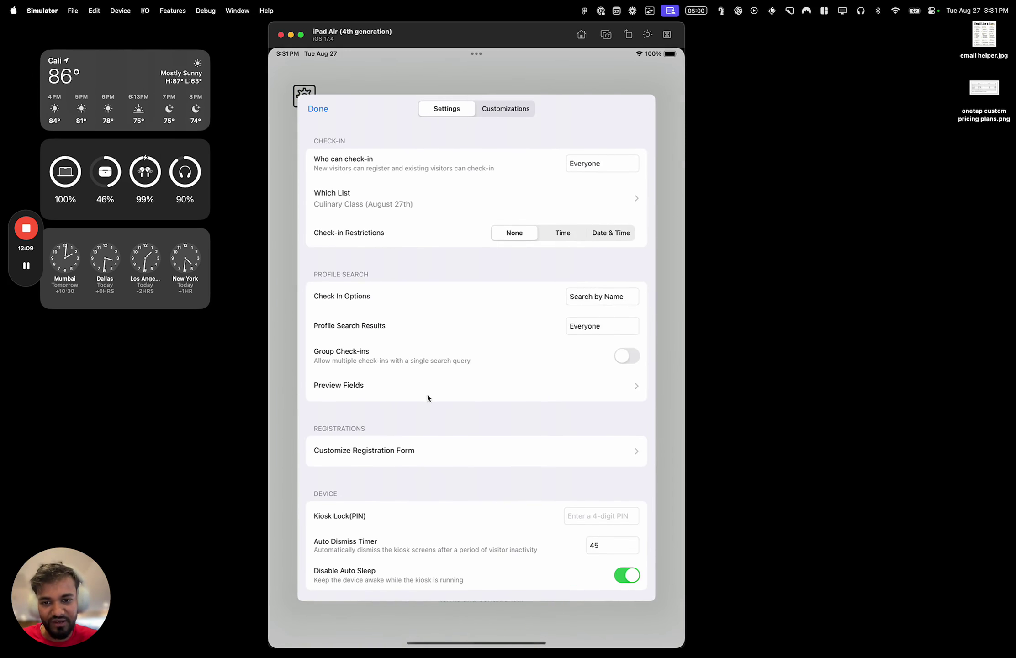
click(331, 103)
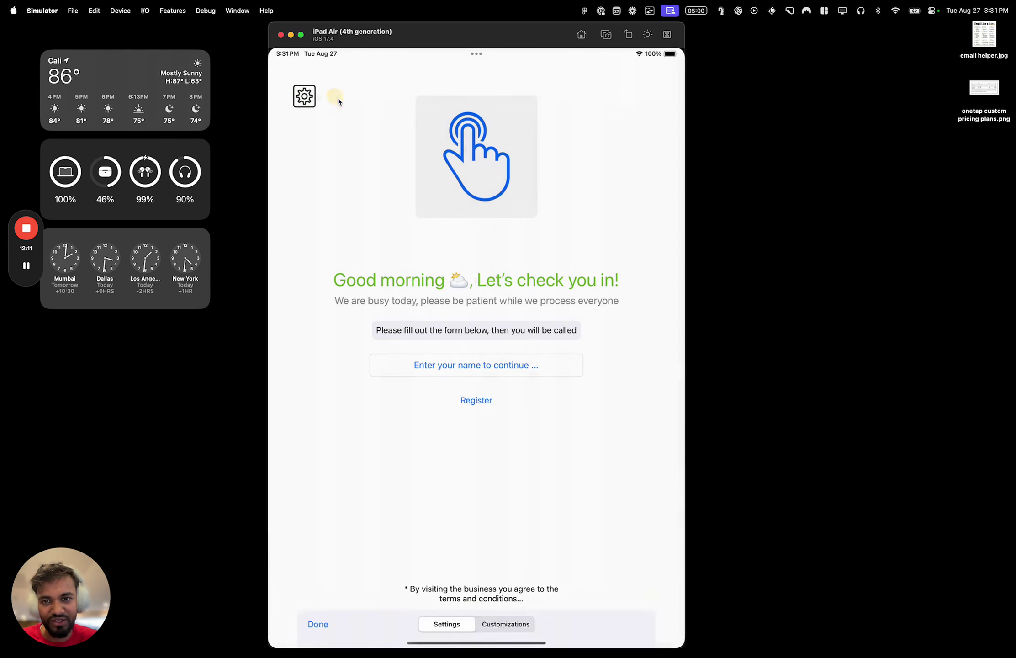
Check the second visitor back out of the kiosk
click(440, 367)
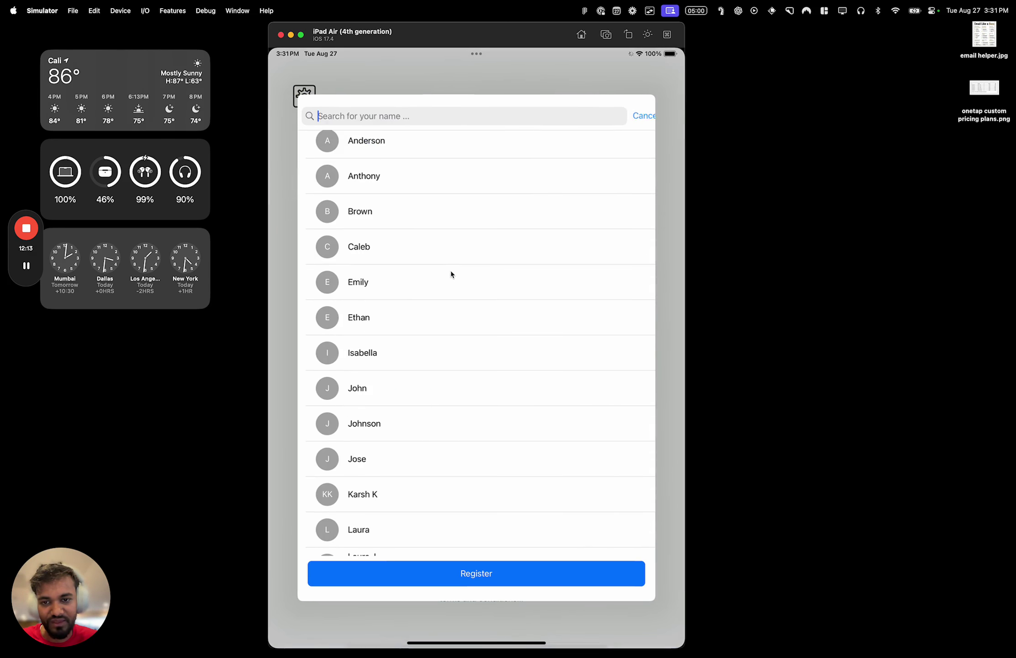
click(463, 226)
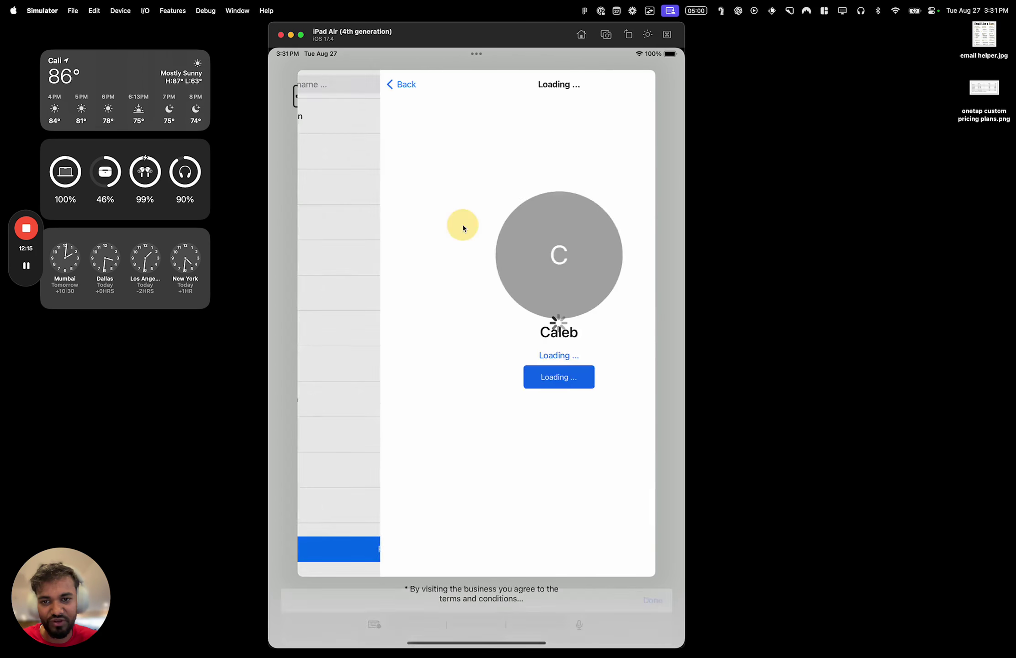
click(485, 400)
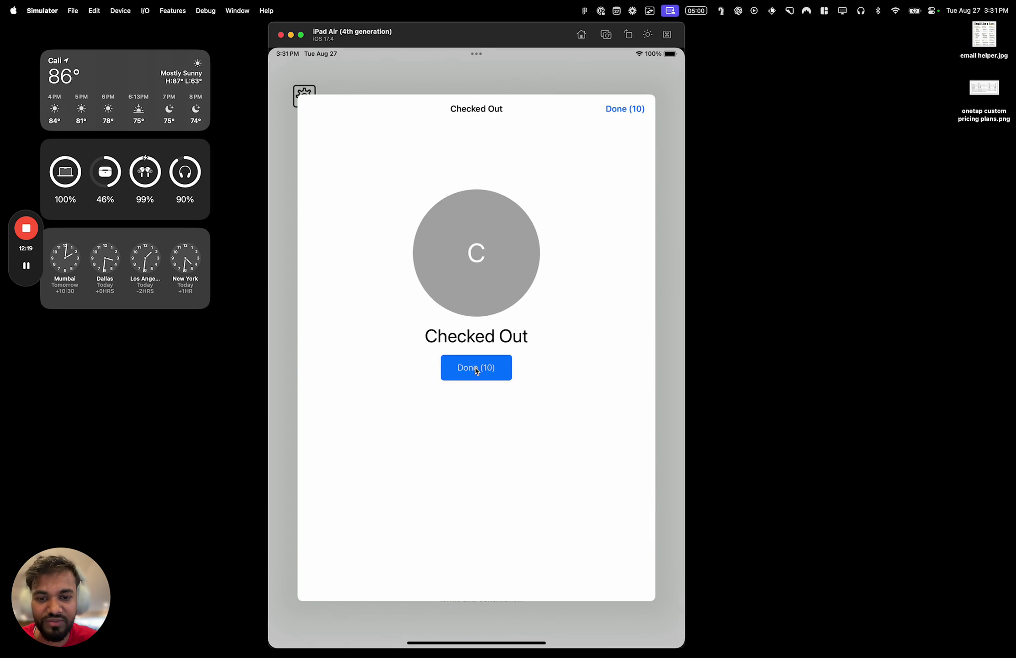
click(476, 370)
key(ctrl+Left)
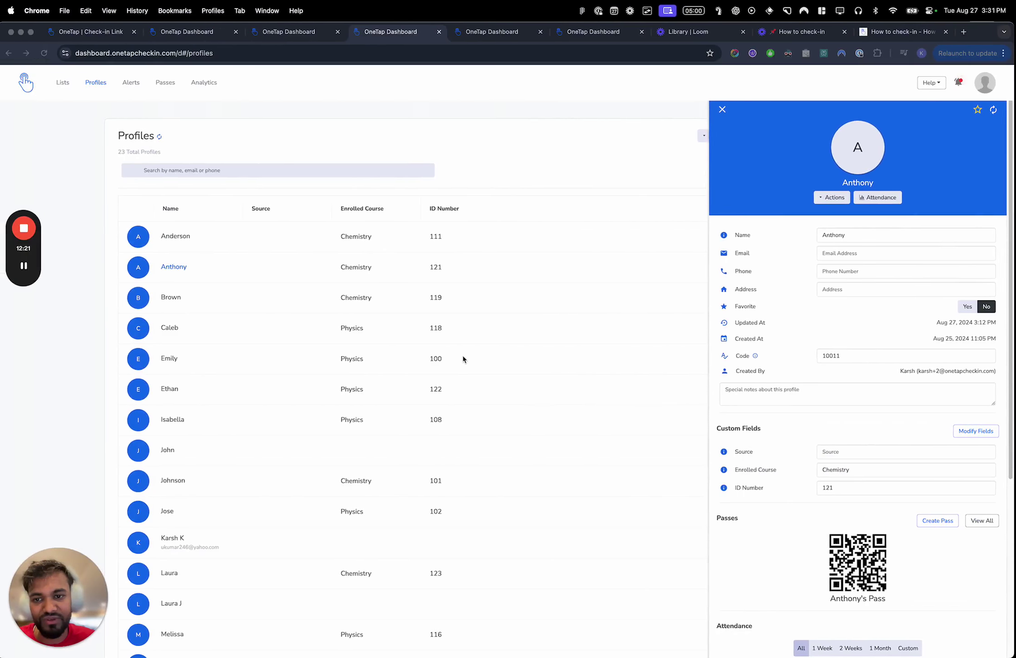
Open the kiosk settings on the iPad from the gear menu
key(ctrl+Right)
click(310, 97)
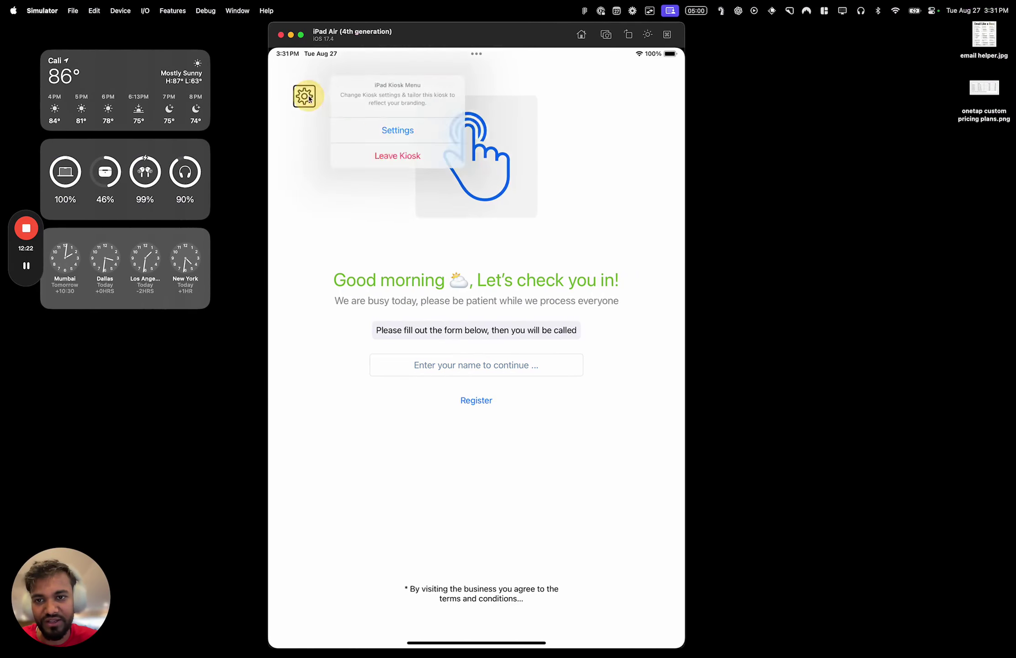
click(355, 132)
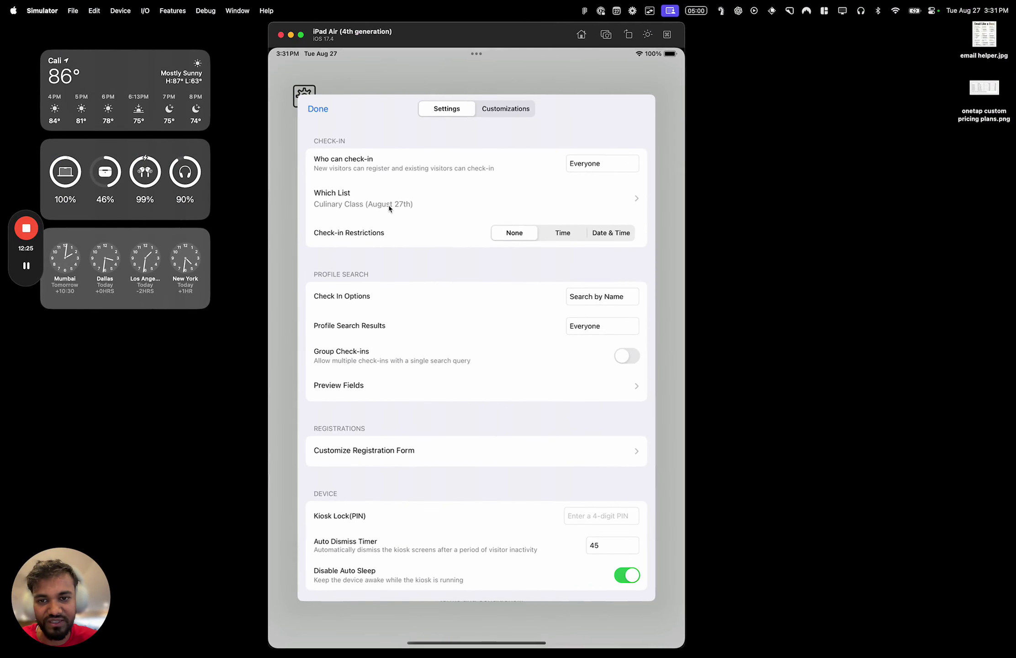
View Culinary Class (August 27th) attendance in the Chrome dashboard, showing the visitor checked in and out
key(ctrl+Left)
key(super+alt+Left)
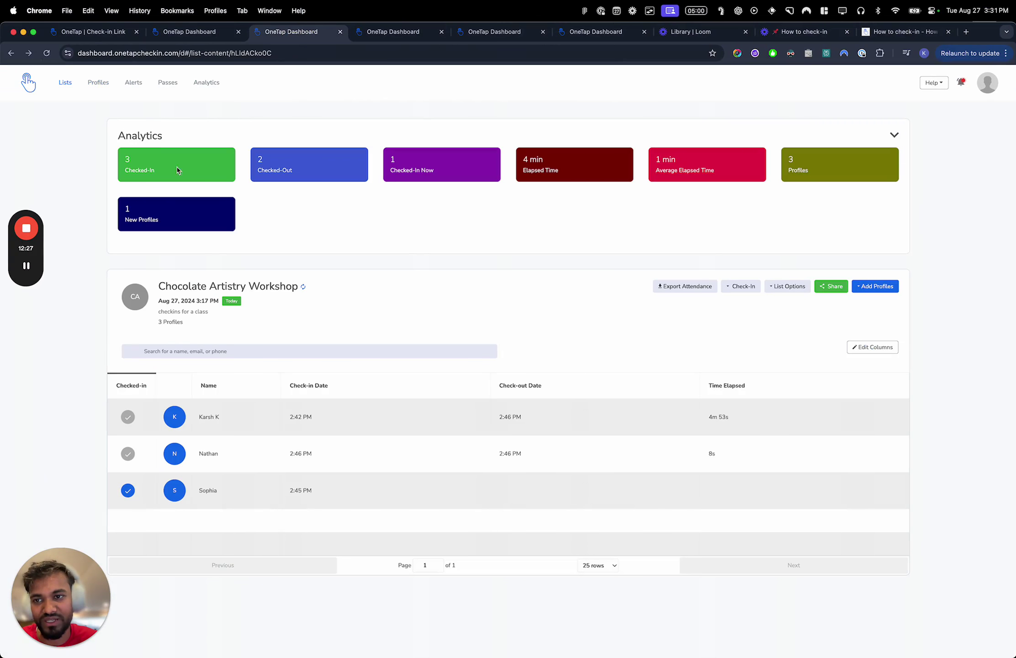
click(66, 82)
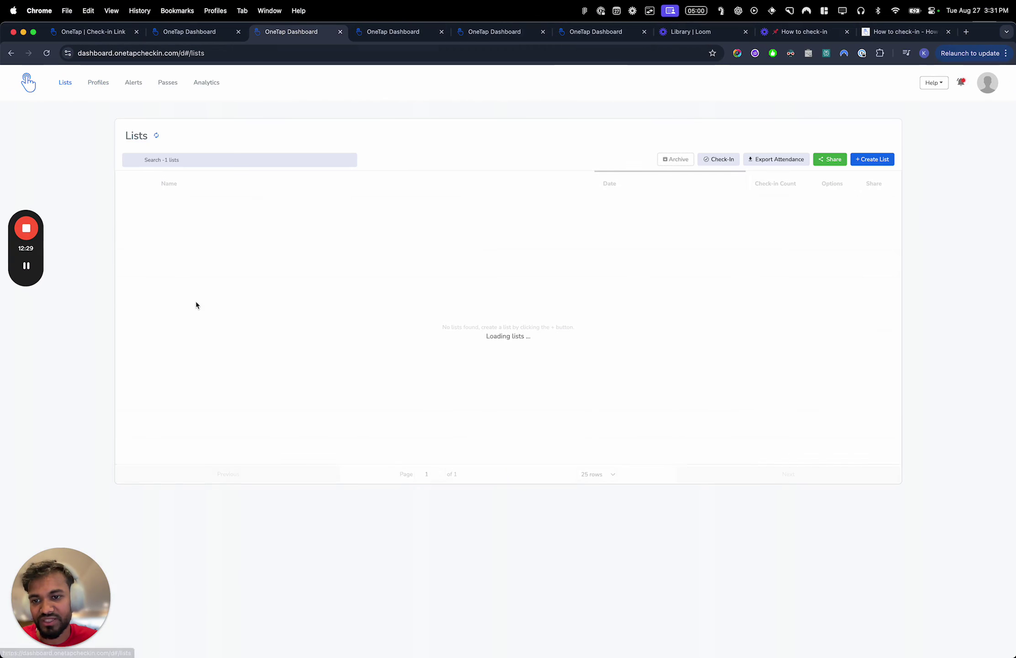
click(235, 325)
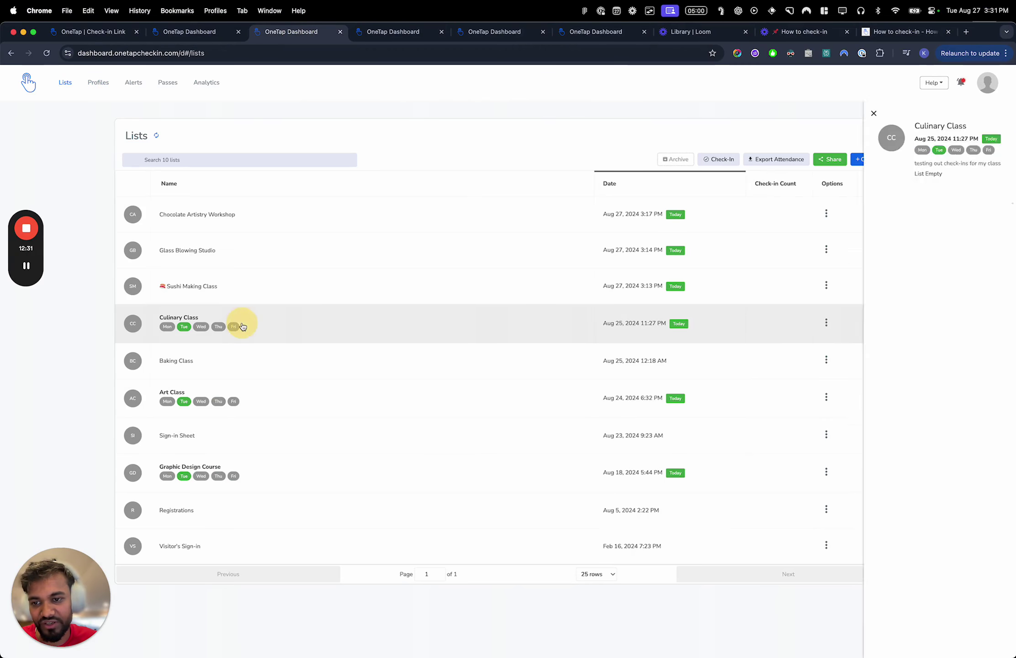
click(817, 271)
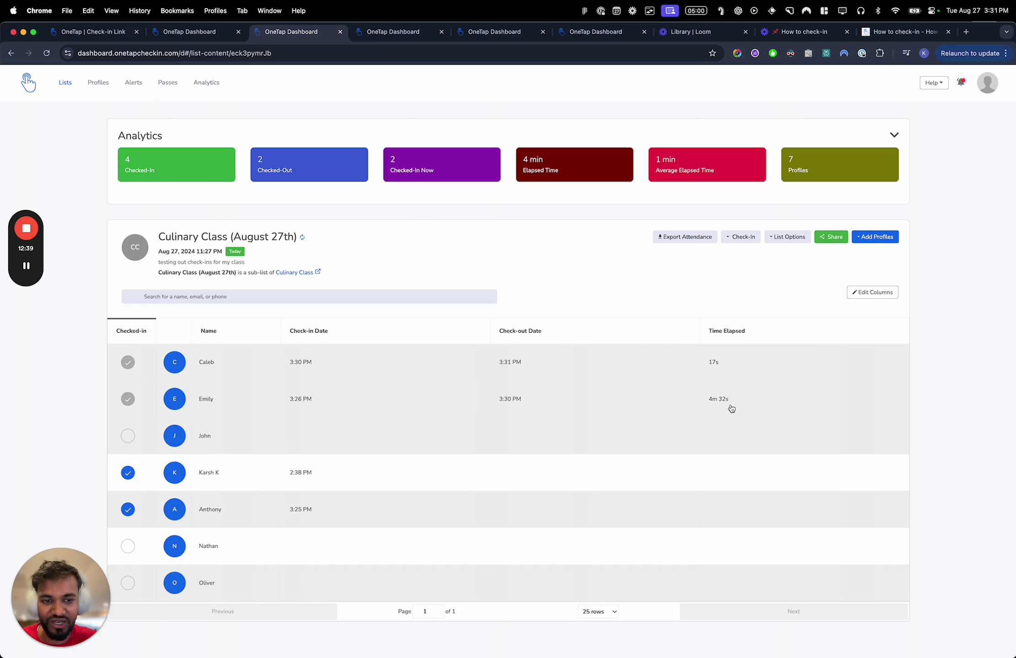
key(ctrl+Right)
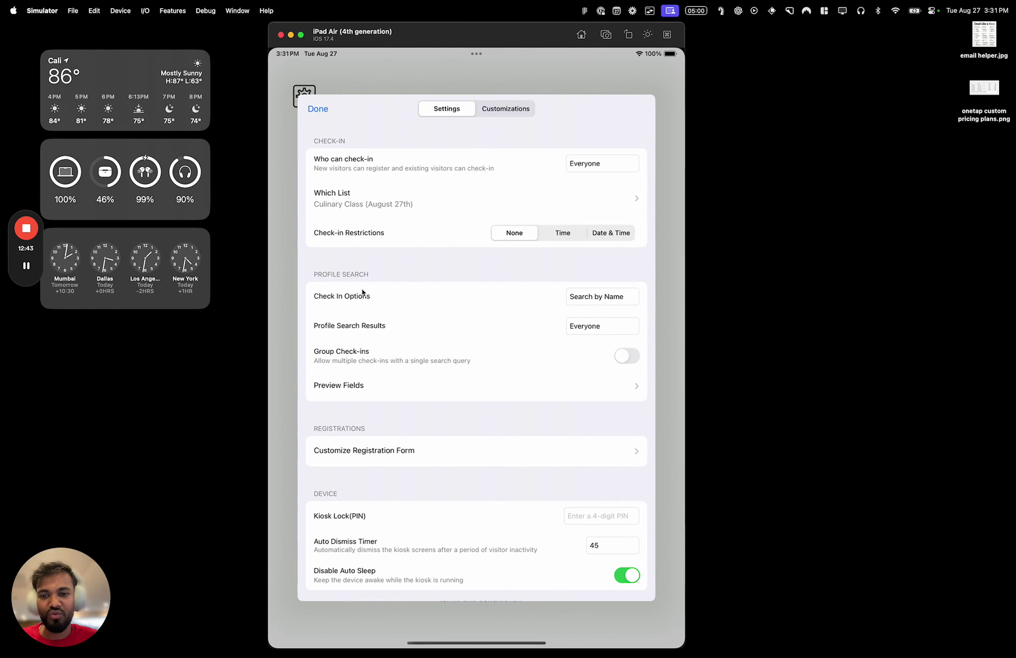
Return to the welcome screen and reopen the kiosk Settings from the gear menu
click(318, 109)
click(316, 107)
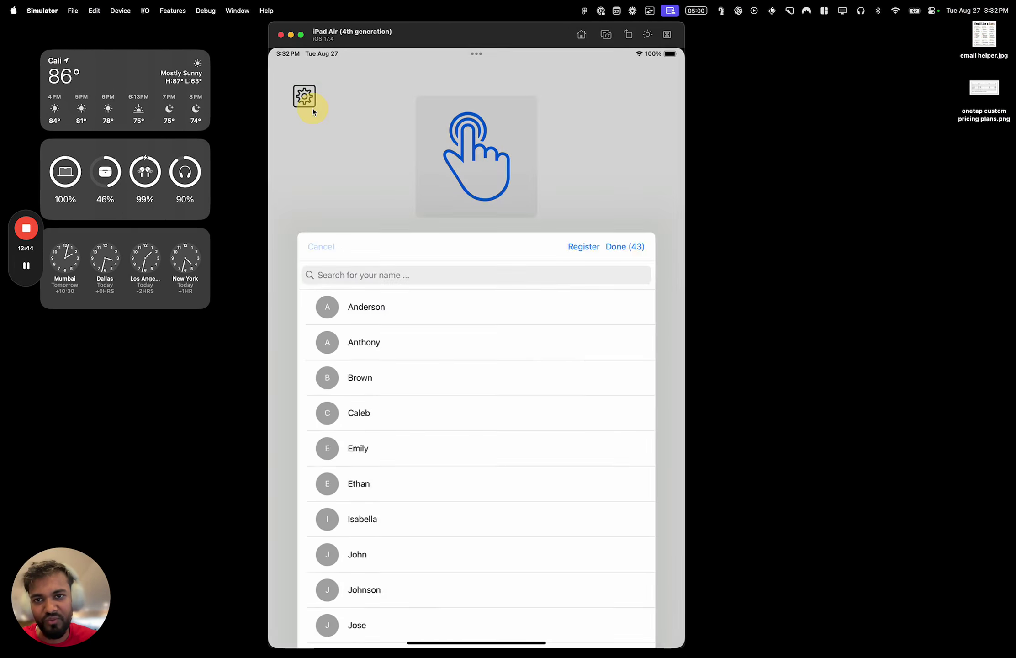
click(306, 100)
click(421, 139)
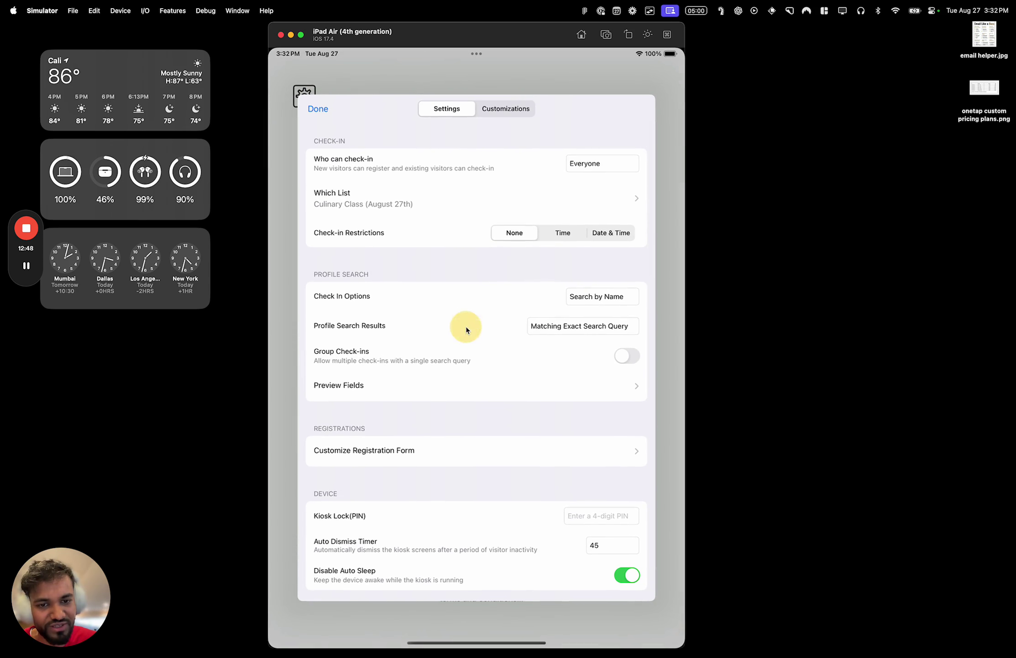
Set Profile Search Results to Matching Exact Search Query and confirm
click(570, 326)
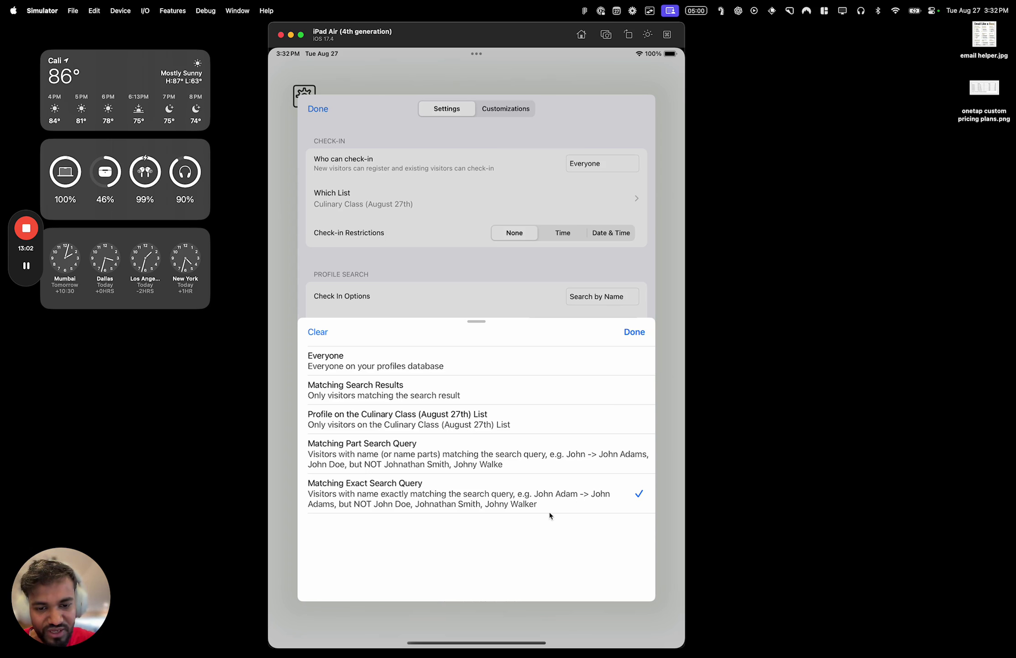
key(ctrl+Left)
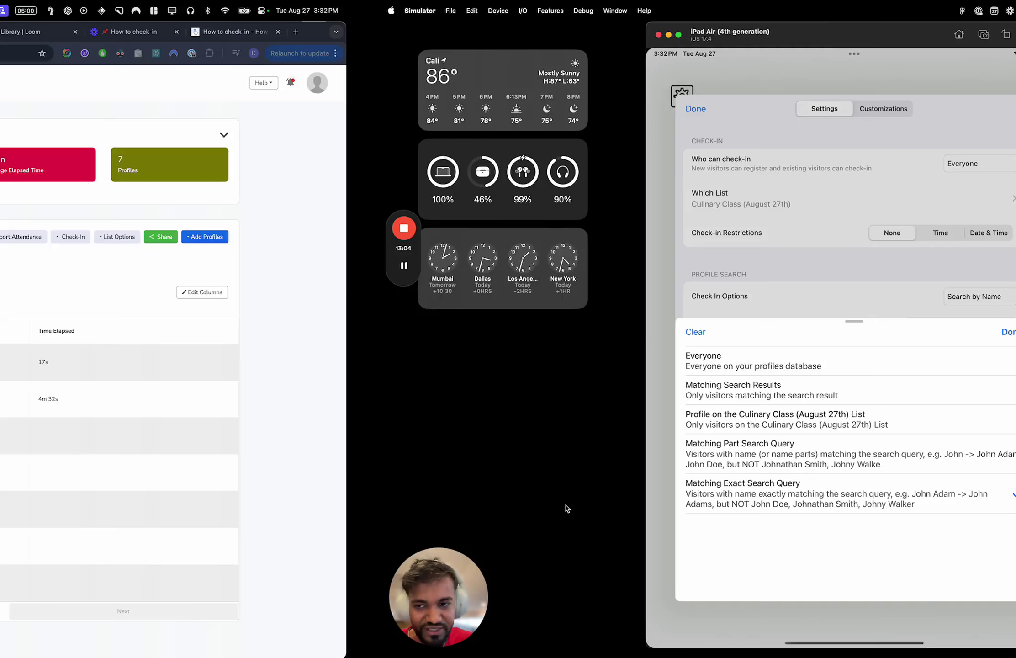
click(97, 82)
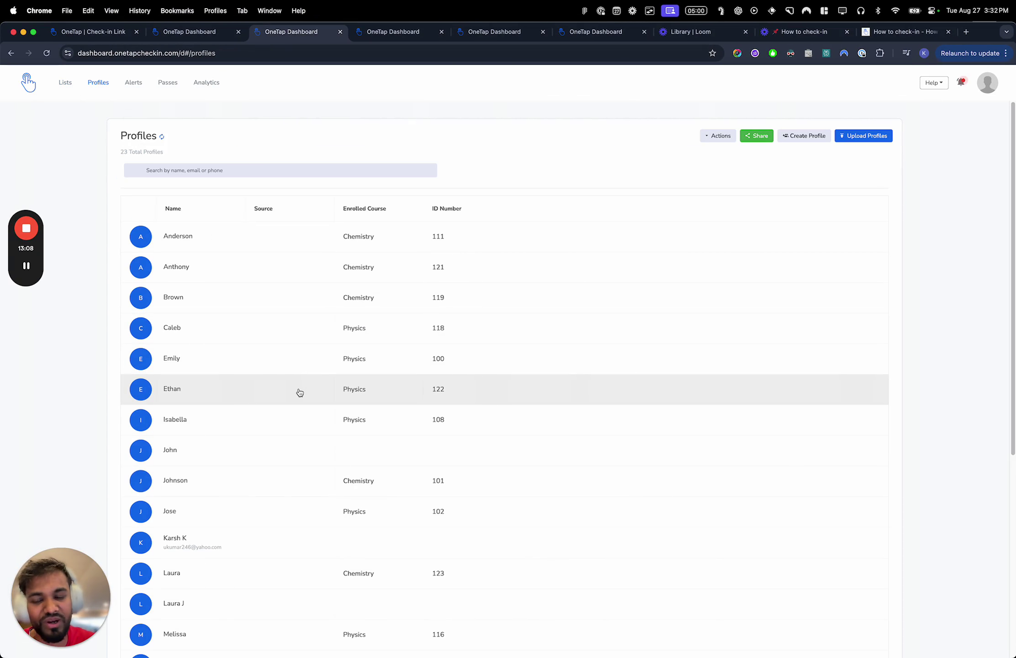
key(ctrl+Right)
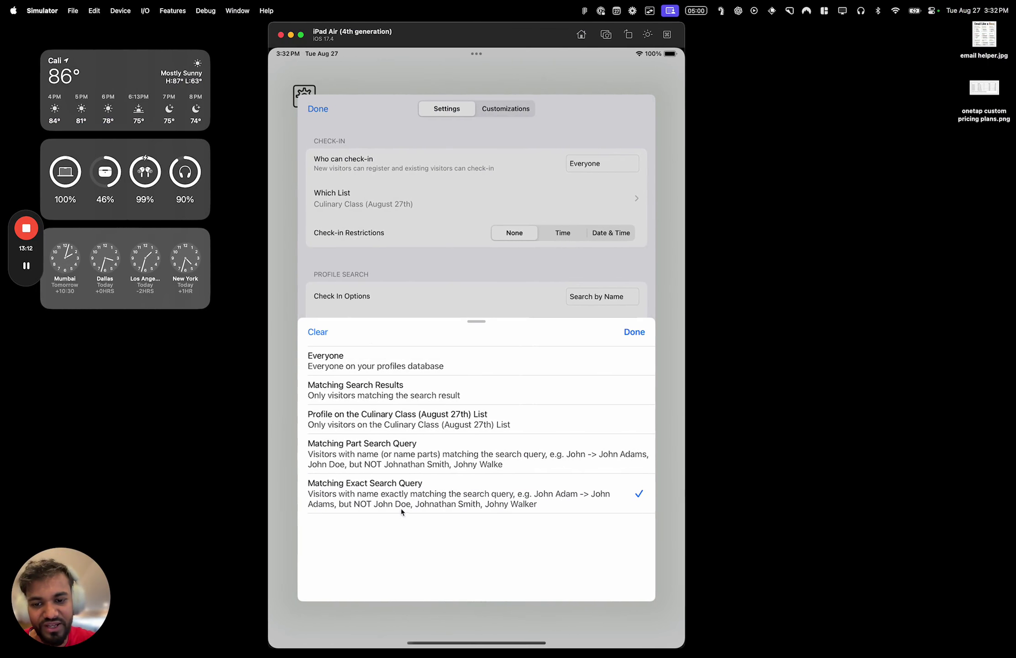
click(390, 501)
click(631, 333)
Test exact-match name search on the kiosk with a visitor's first name, then a surname
click(318, 109)
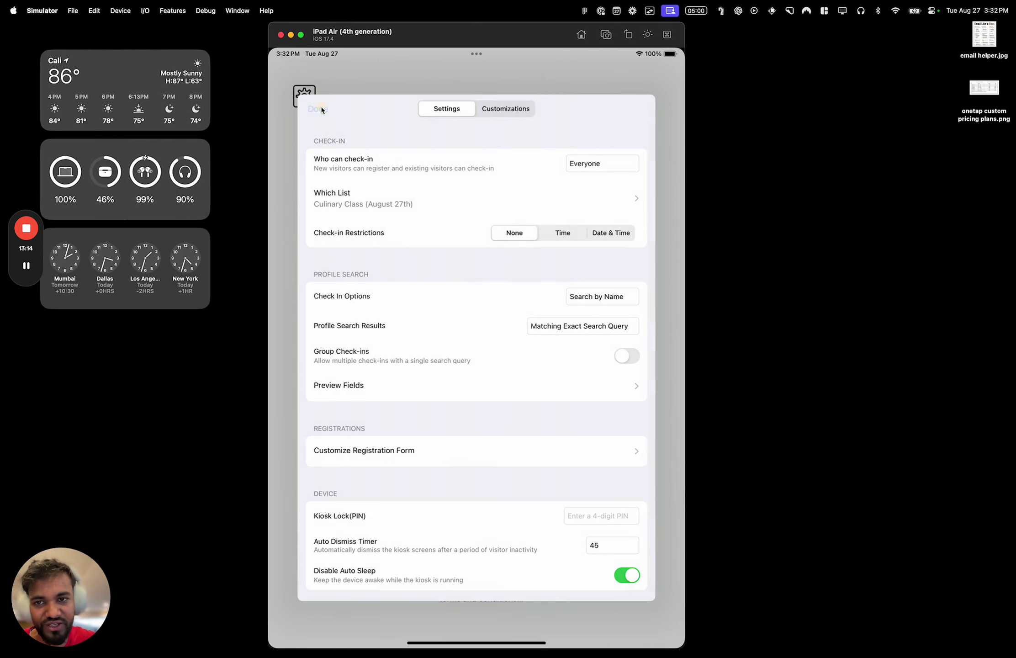
click(439, 358)
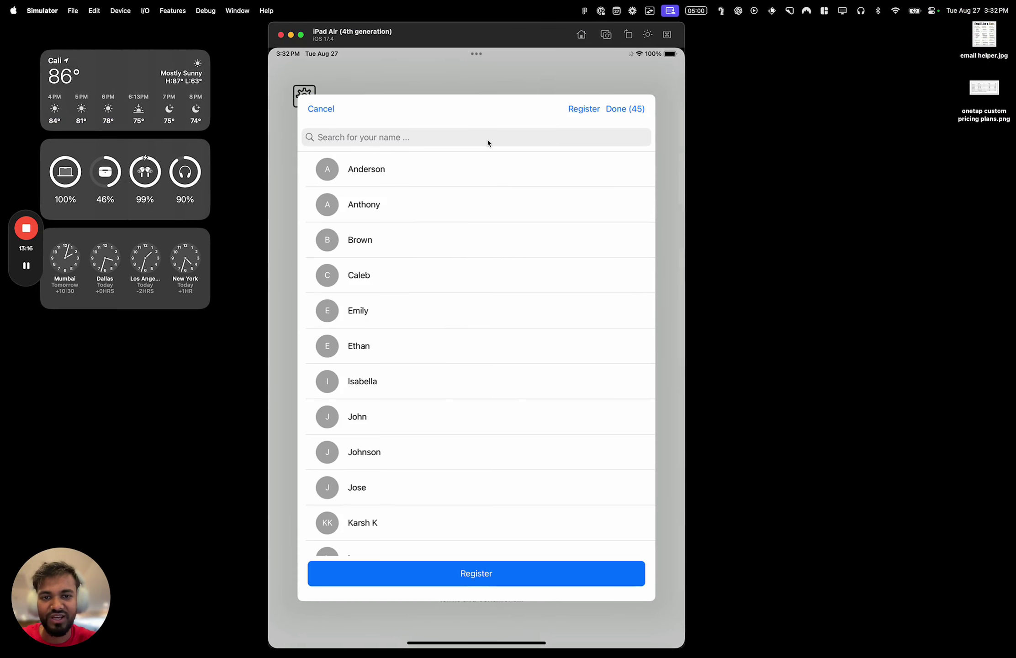
click(488, 143)
text(Ca)
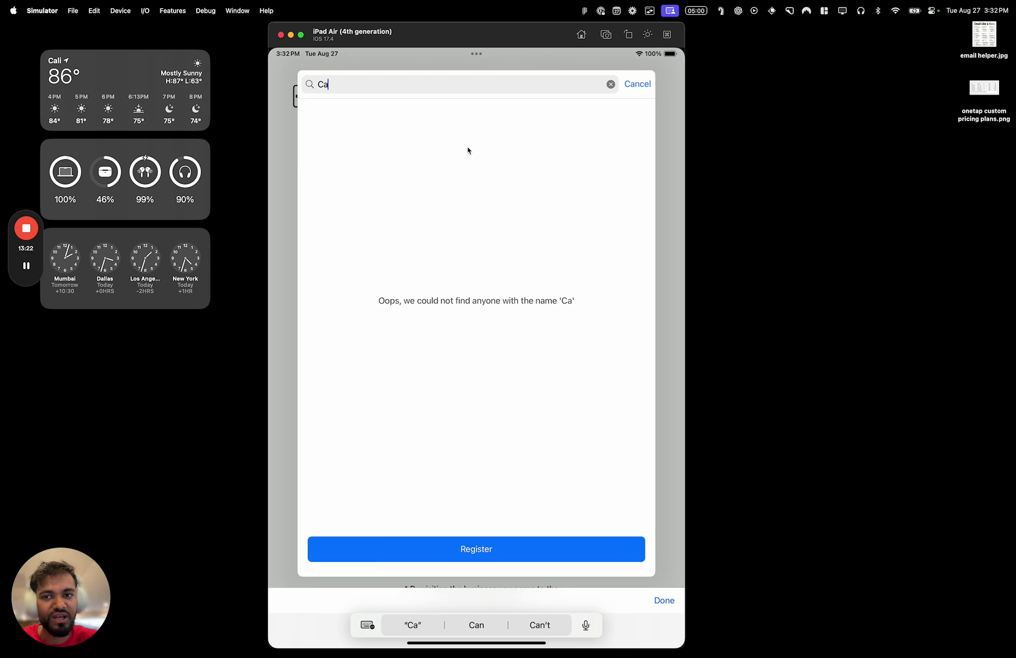
text(lebleb)
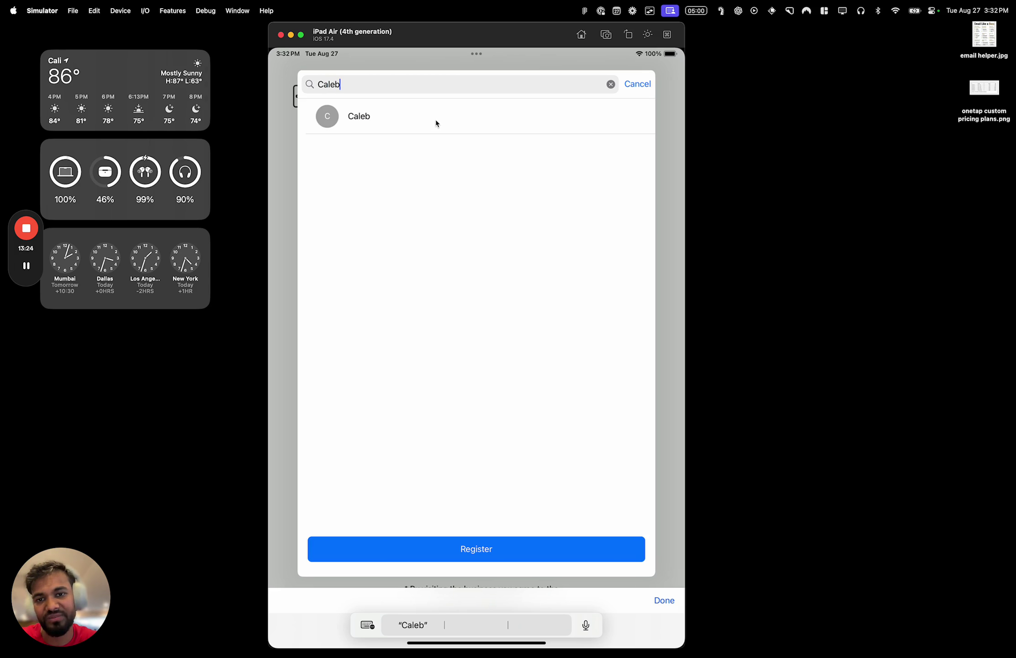
key(ctrl+Left)
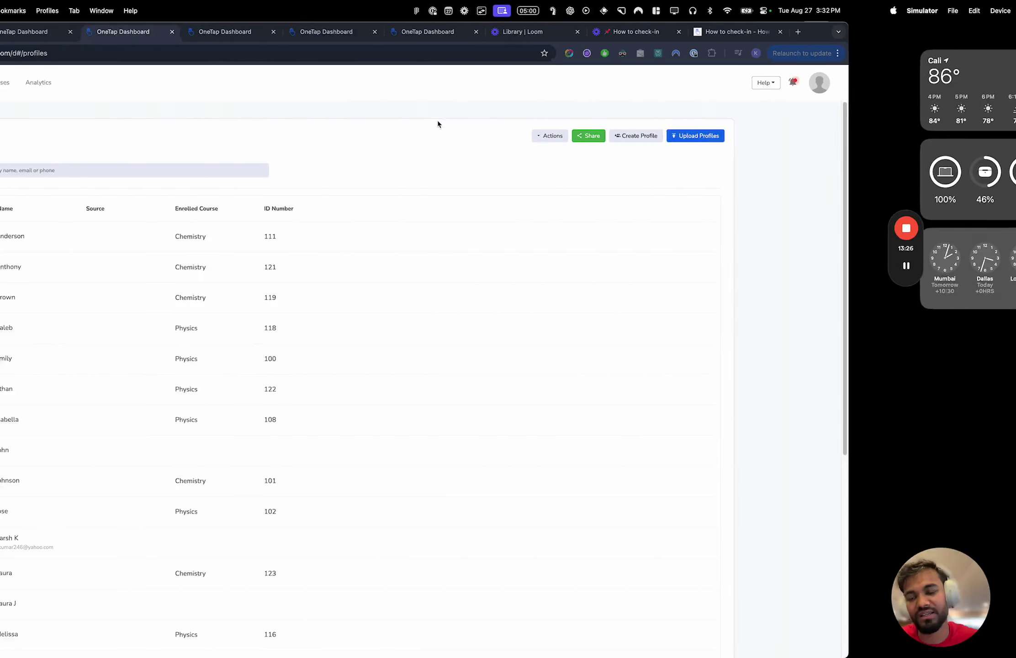
key(ctrl+Right)
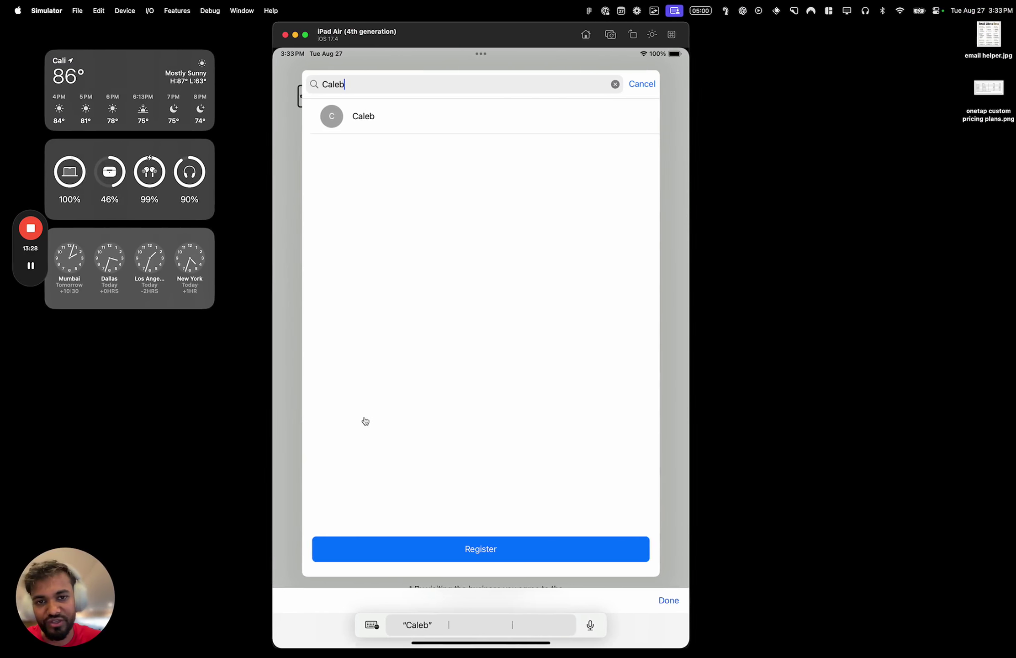
key(BackSpace)
key(BackSpace)
key(BackSpace)
key(BackSpace)
key(BackSpace)
text(John)
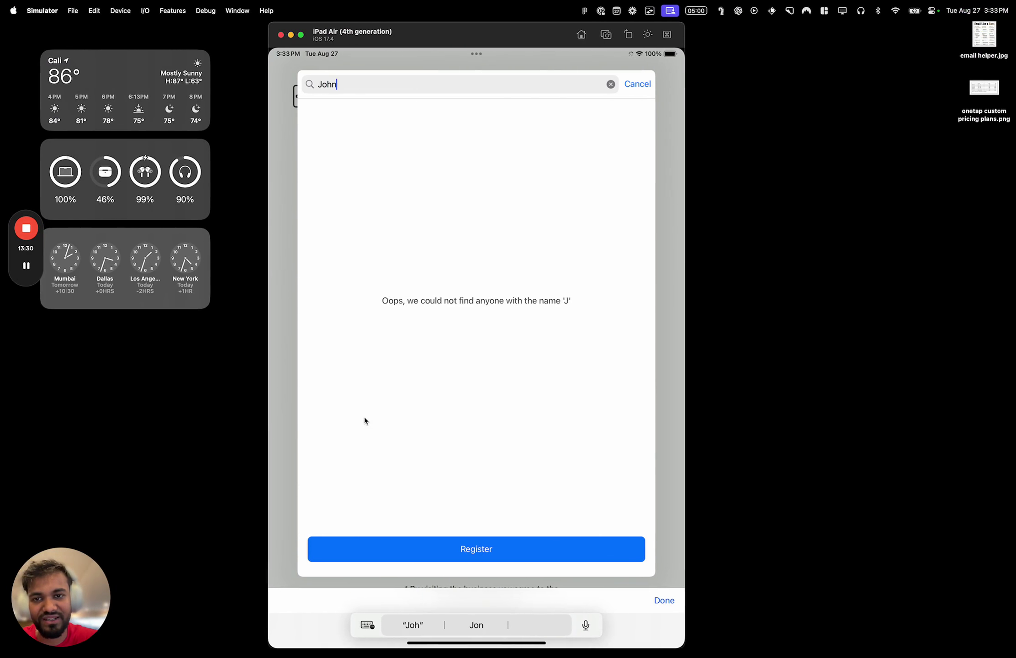
text(son)
Cancel the search and bring up the Profile Search Results options in kiosk Settings again
click(642, 84)
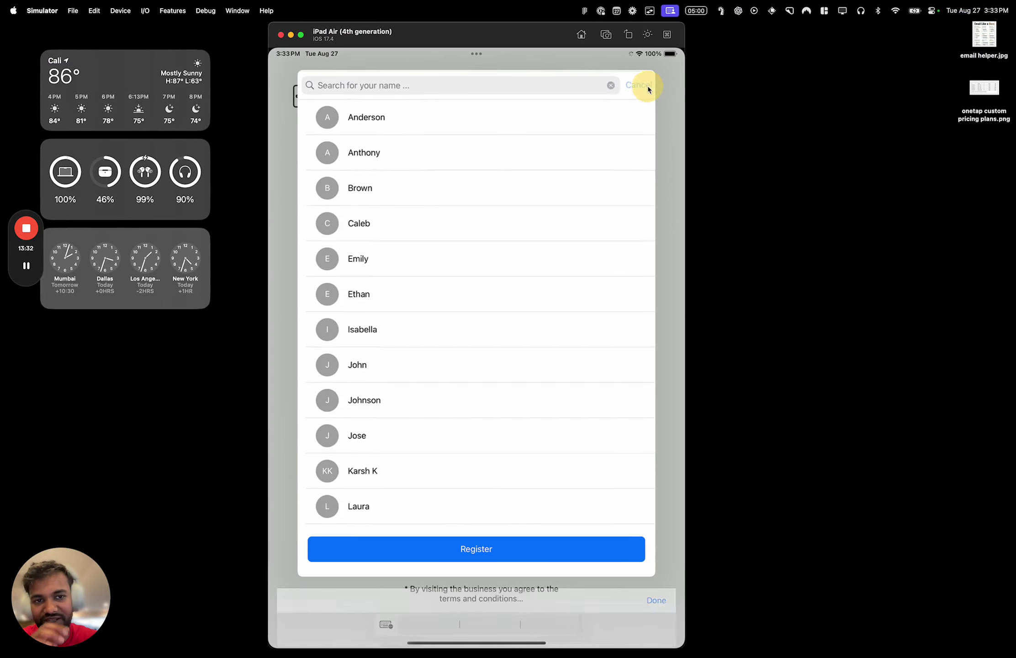
click(324, 106)
key(ctrl+Left)
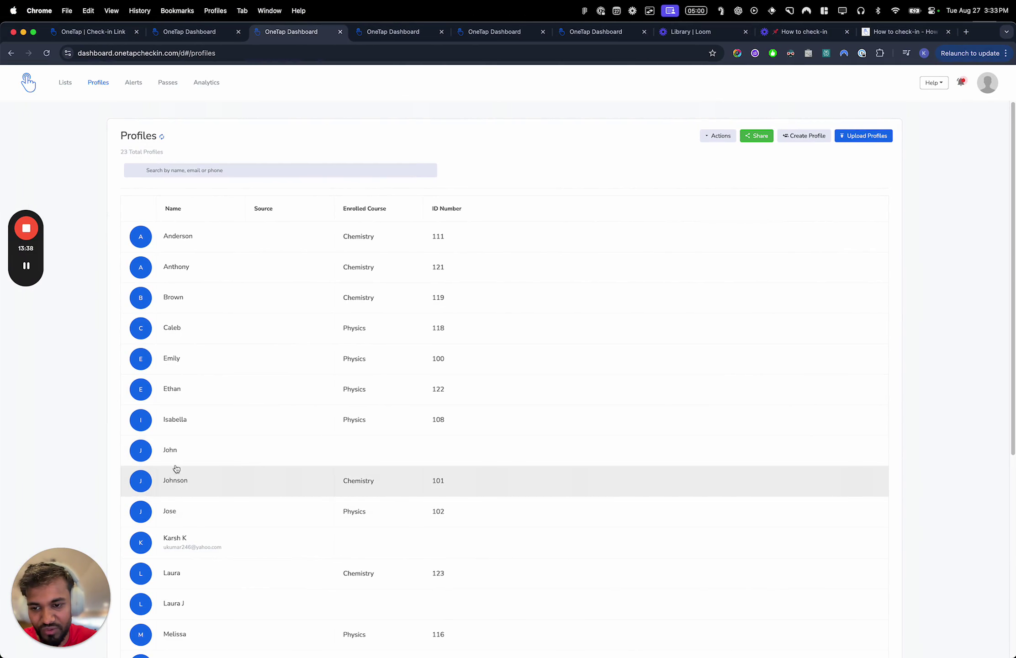
key(ctrl+Right)
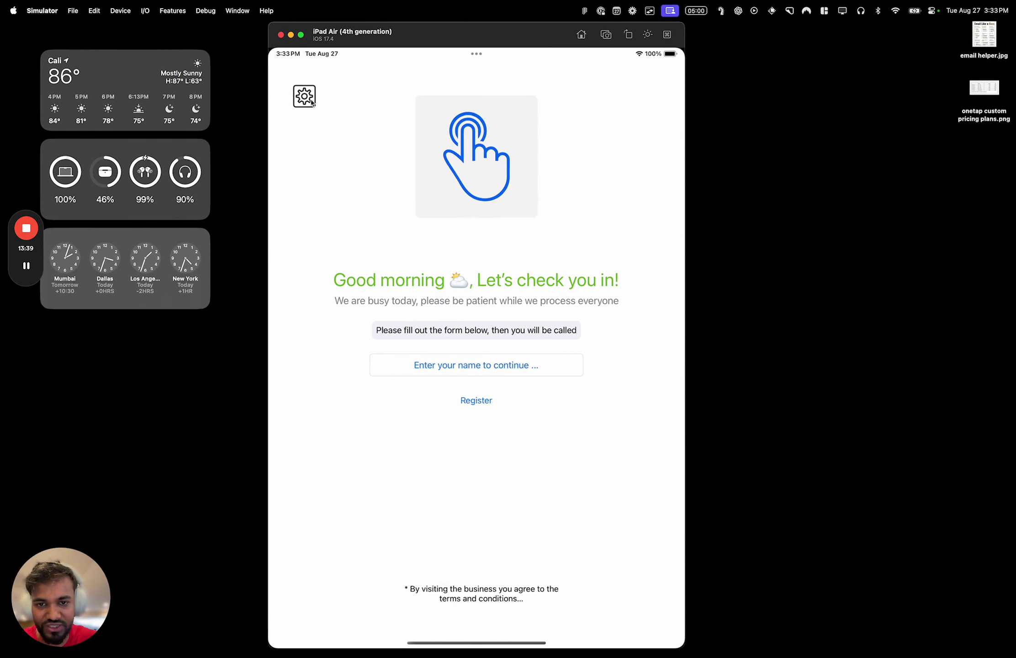
click(305, 96)
click(353, 125)
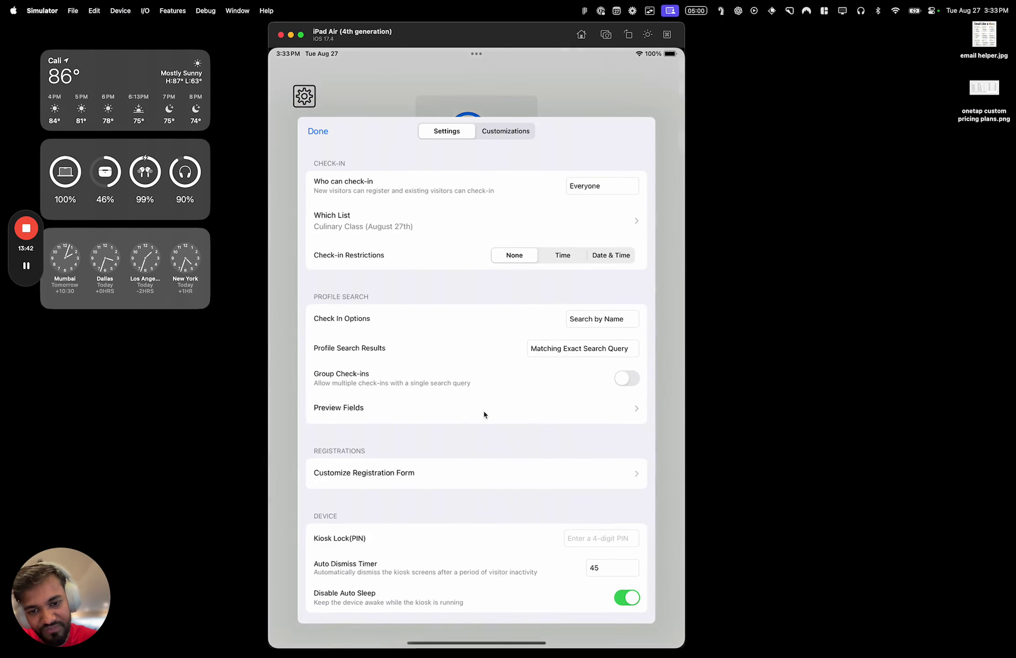
scroll(492, 510, down, 5)
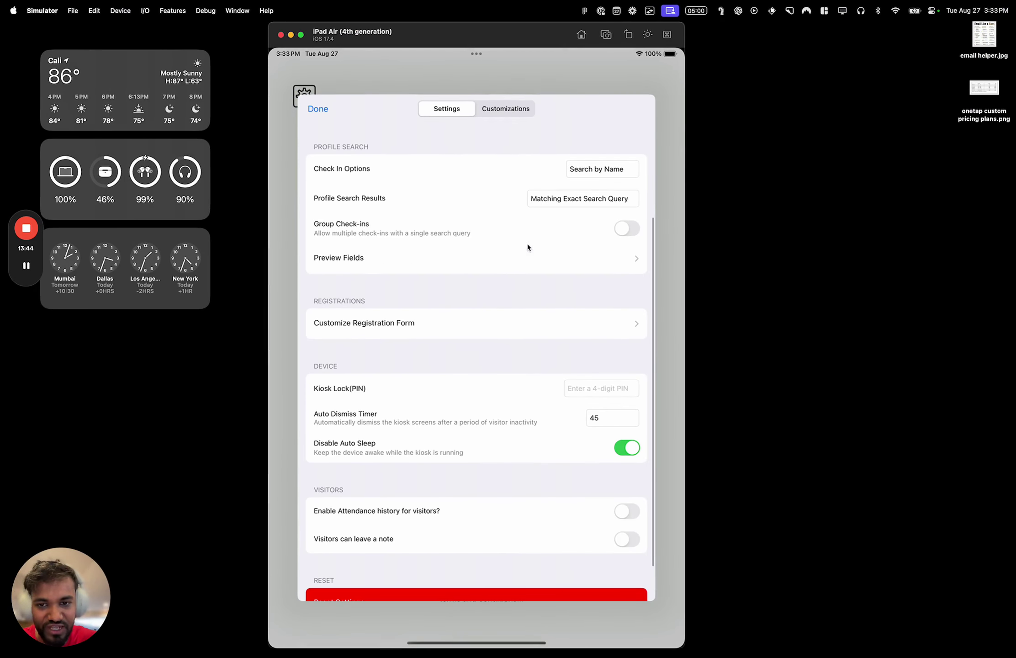
click(542, 204)
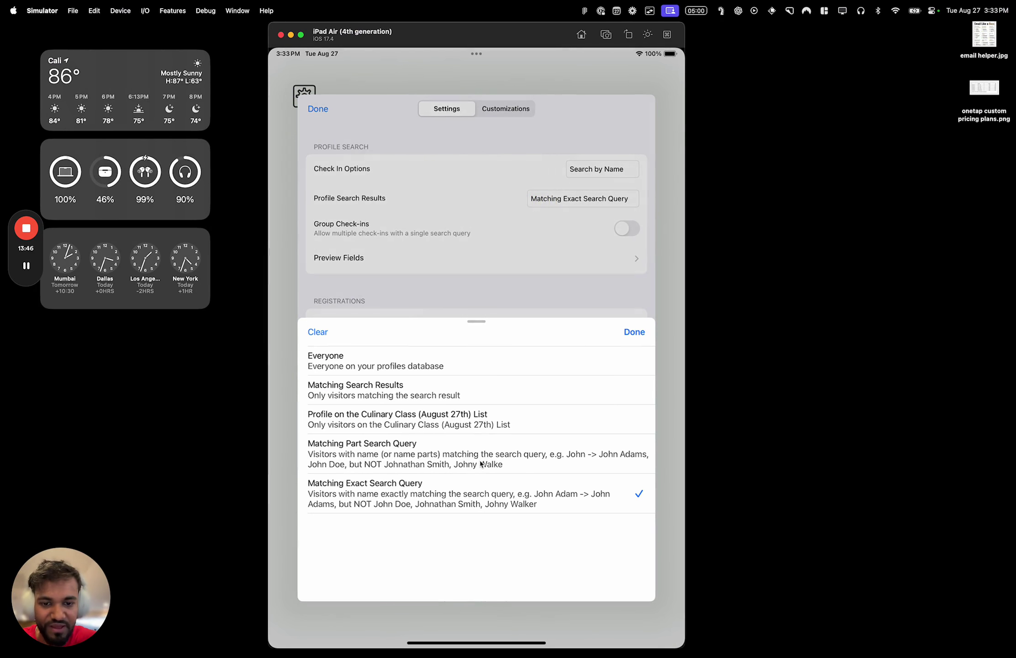